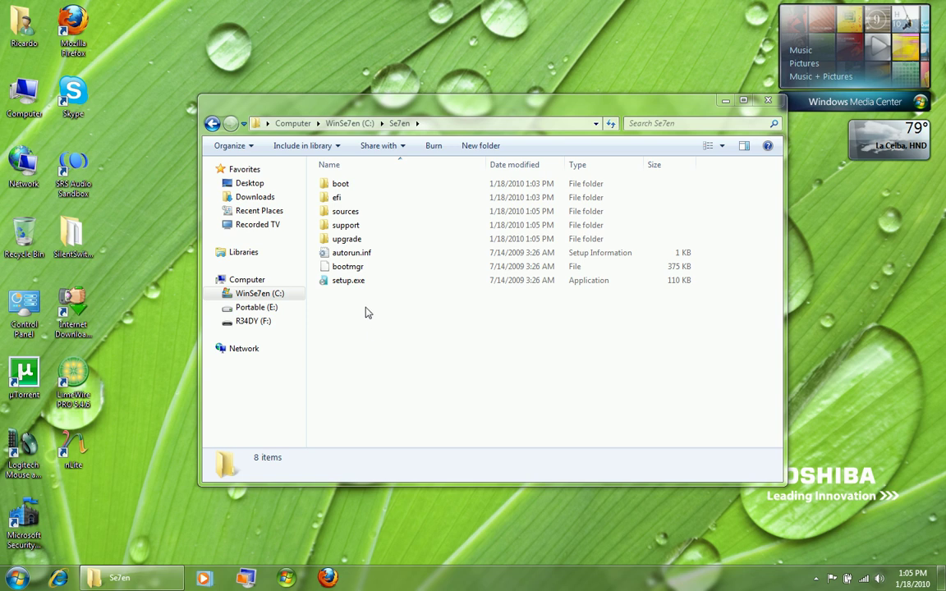
# Review the contents of the Se7en folder, and open the Drivers folder on drive C:.
pyautogui.moveTo(365, 311); pyautogui.dragTo(304, 215)
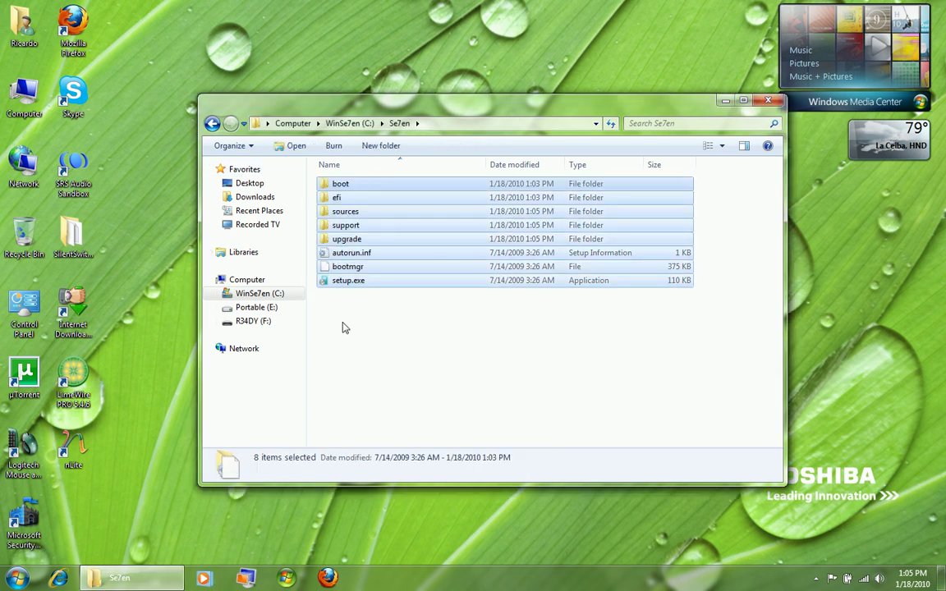
pyautogui.click(349, 123)
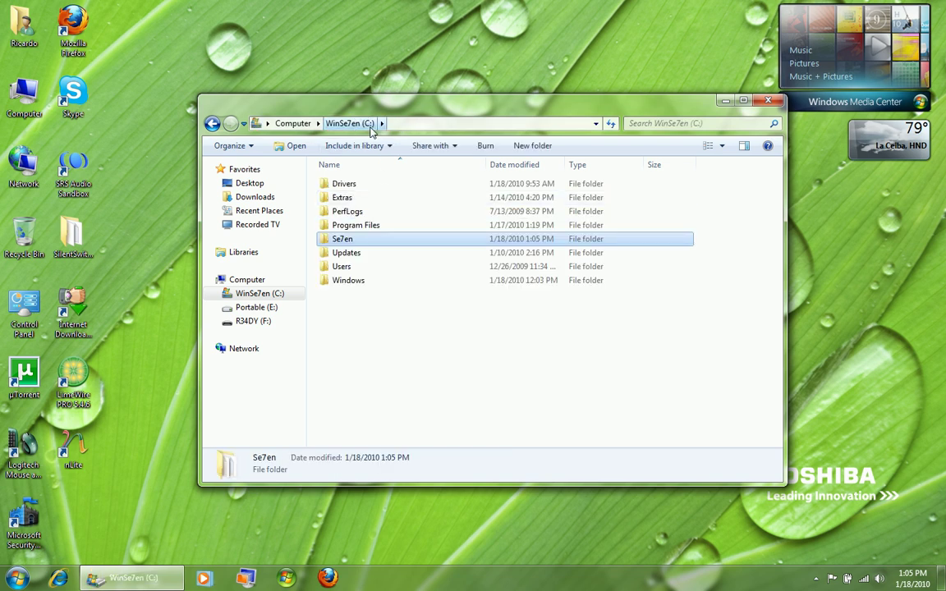
pyautogui.click(355, 310)
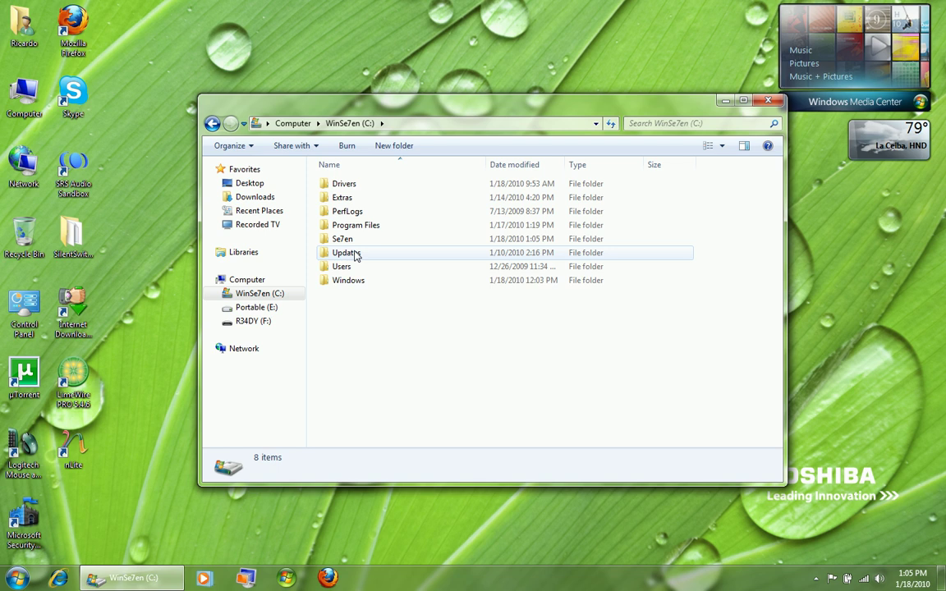
pyautogui.doubleClick(343, 184)
# Launch DriverBackup, examine its list of installed device drivers, and close the utility.
pyautogui.click(24, 582)
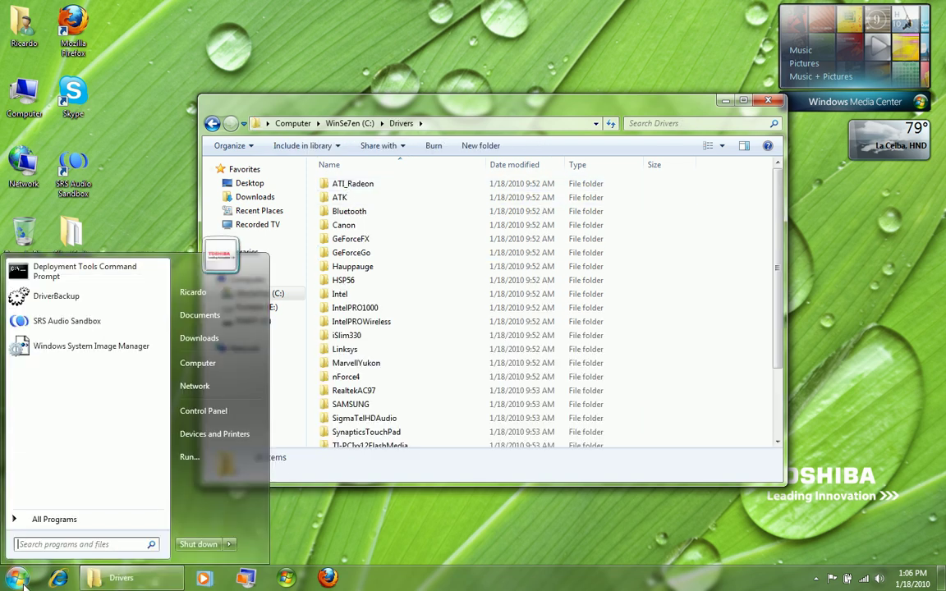
pyautogui.click(46, 295)
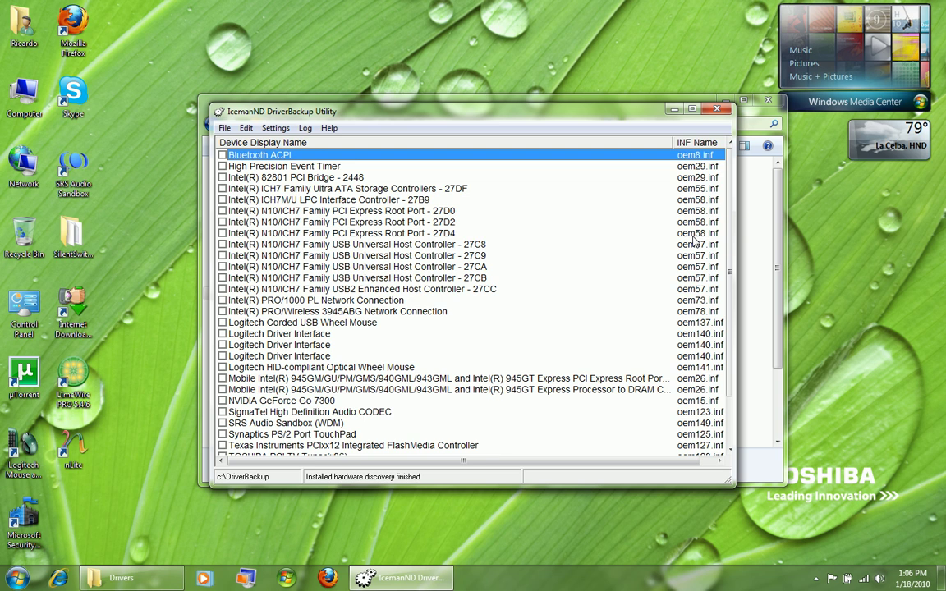
pyautogui.hotkey('ctrl', 'a')
pyautogui.click(717, 109)
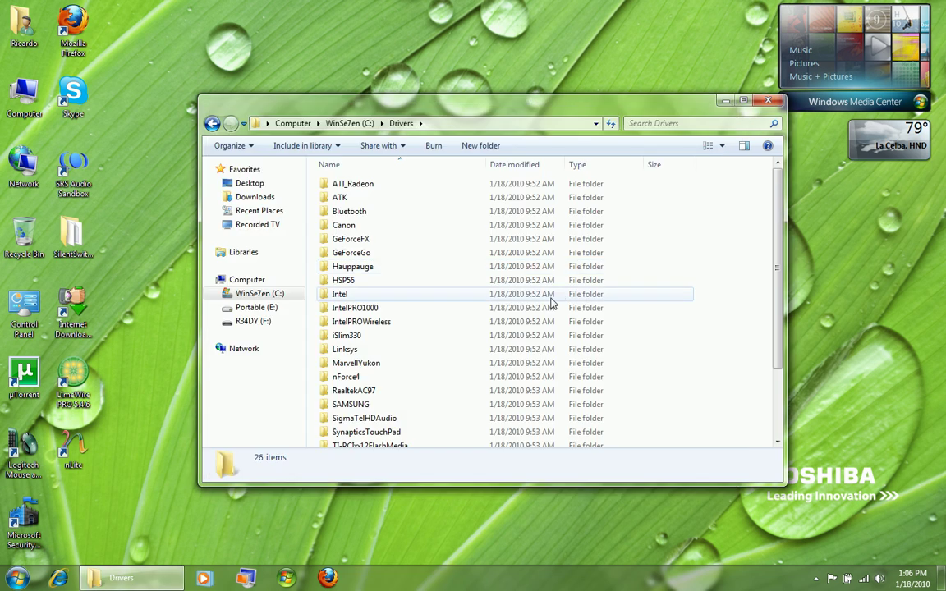
# Look through the driver folders, and open CL_89303.inf from the ATI_Radeon folder.
pyautogui.scroll(-2, 391, 345)
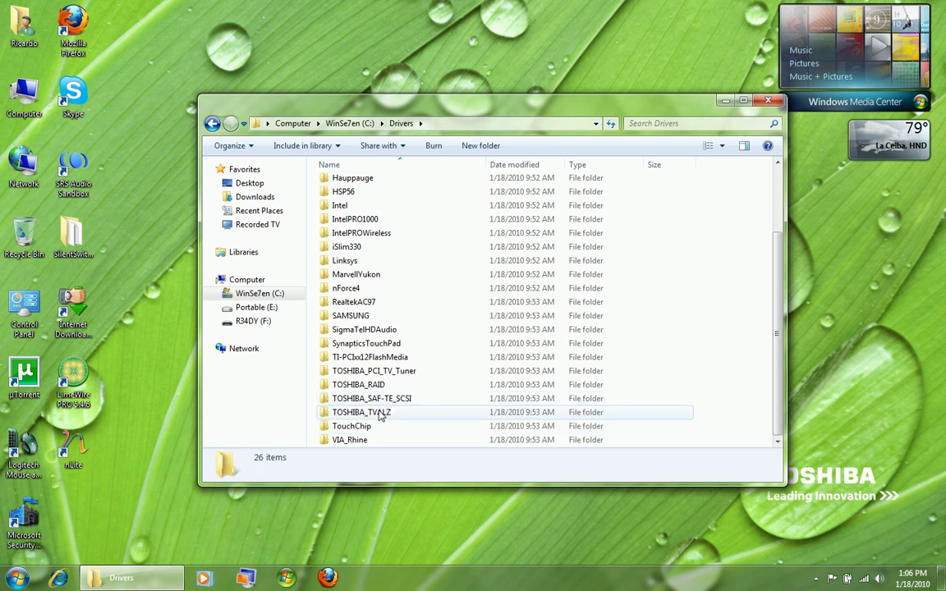
pyautogui.click(374, 371)
pyautogui.scroll(2, 368, 377)
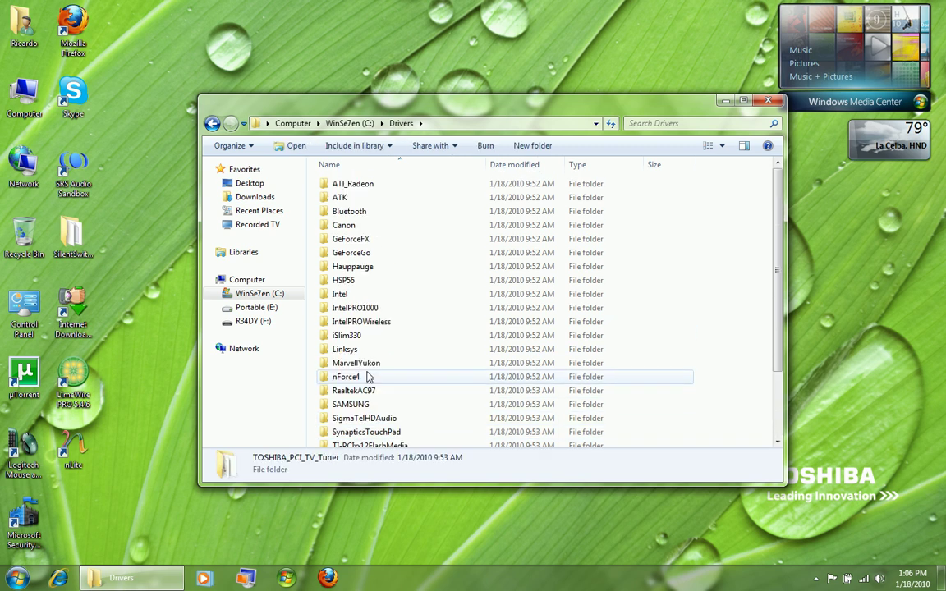
pyautogui.click(354, 186)
pyautogui.doubleClick(353, 189)
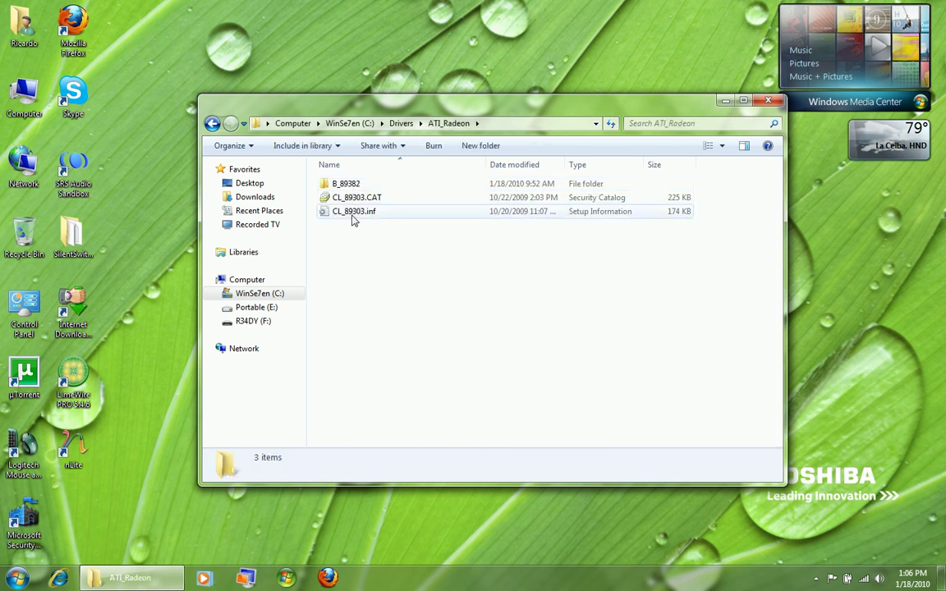
pyautogui.click(353, 215)
pyautogui.doubleClick(353, 215)
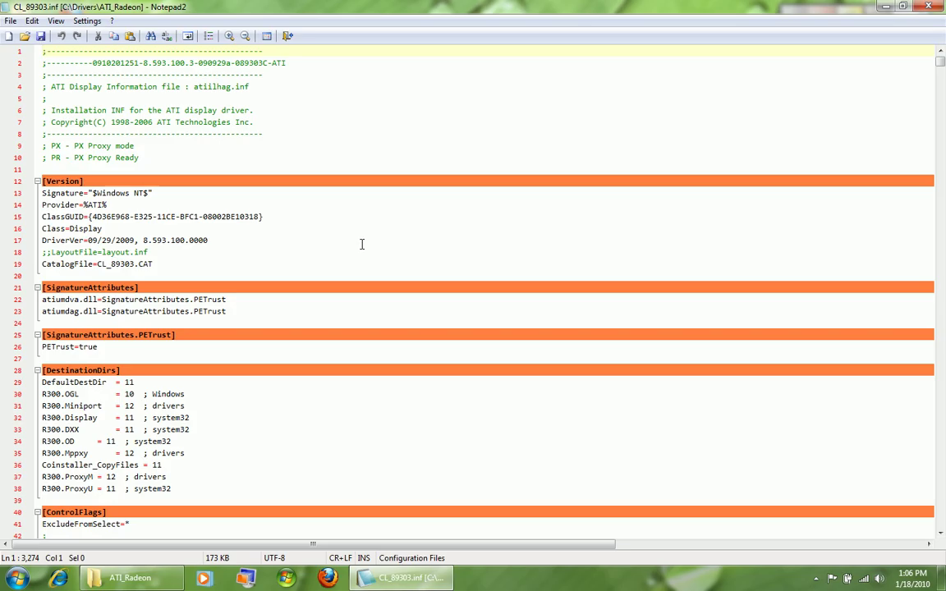
# Search the INF file for "sourcedisksfiles" and examine the files listed in that section.
pyautogui.hotkey('ctrl', 'f')
pyautogui.write('sourcedisks')
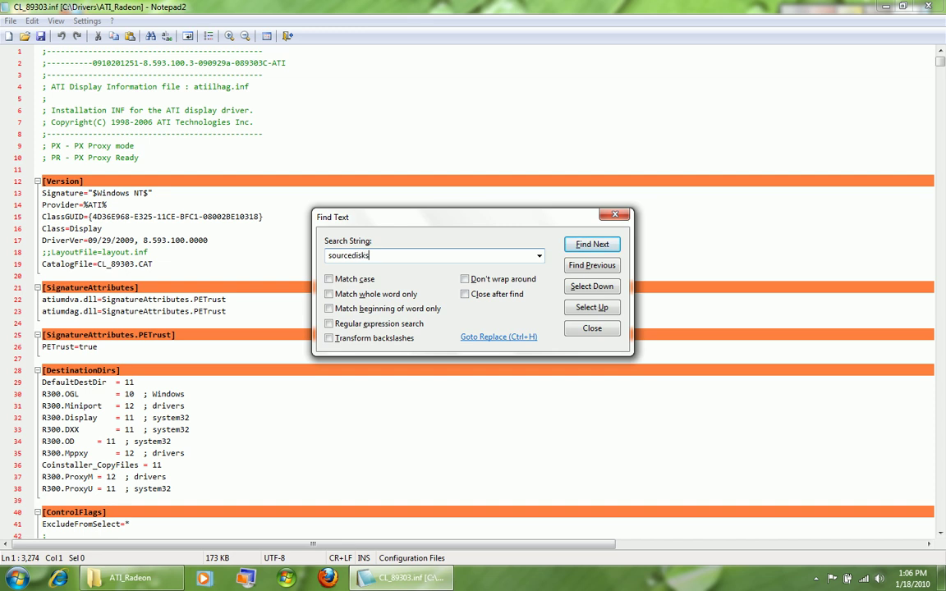
pyautogui.write('files')
pyautogui.press('Return')
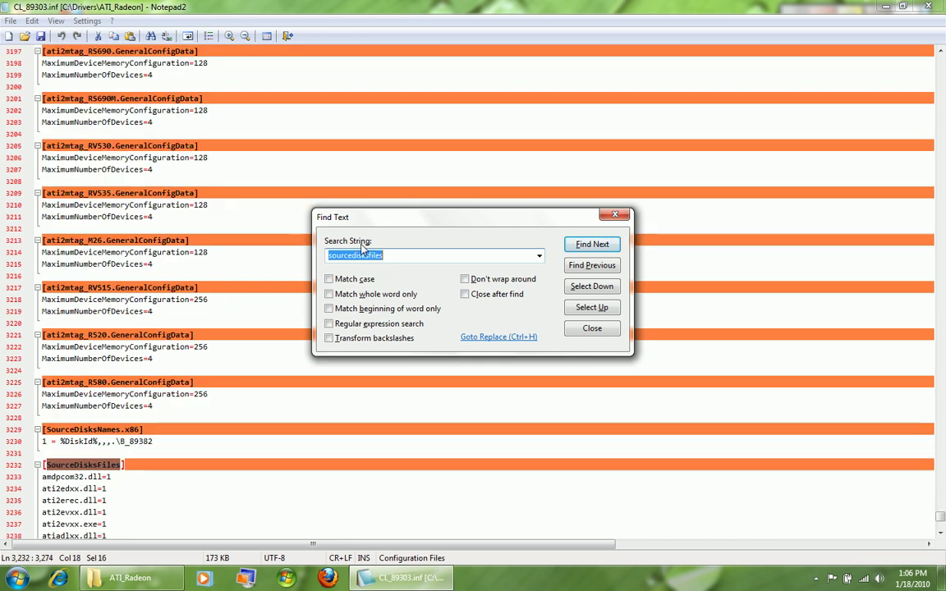
pyautogui.click(582, 330)
pyautogui.scroll(-8, 315, 312)
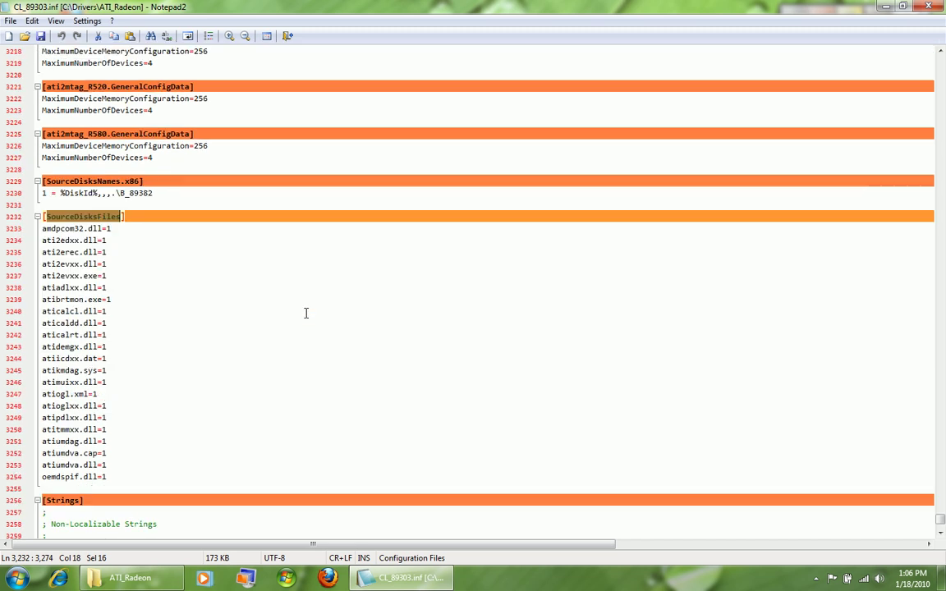
# Check the B_89382 source path under SourceDisksNames.x86 against the ATI_Radeon subfolder of that name, and close the INF file.
pyautogui.click(65, 229)
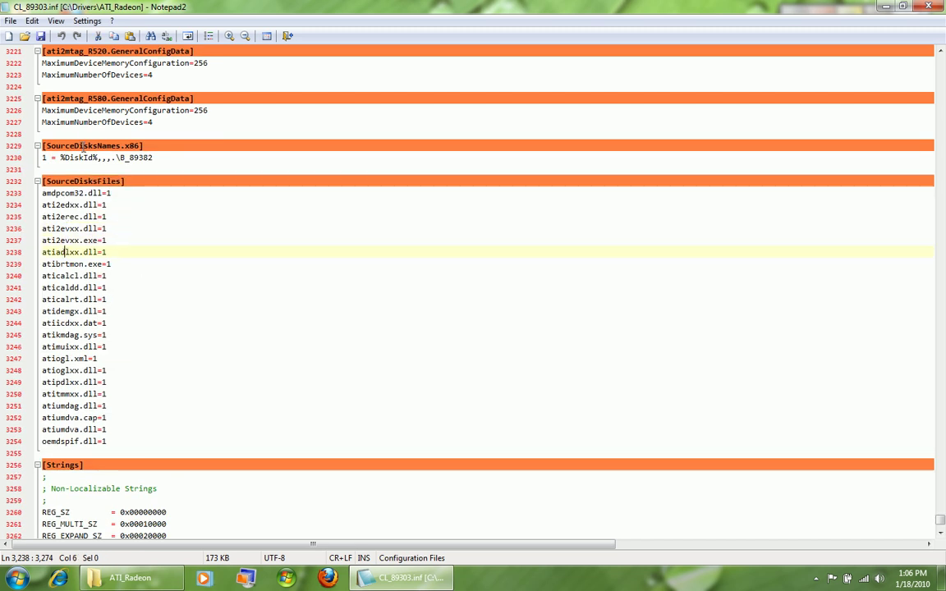
pyautogui.moveTo(97, 145); pyautogui.dragTo(149, 157)
pyautogui.click(130, 578)
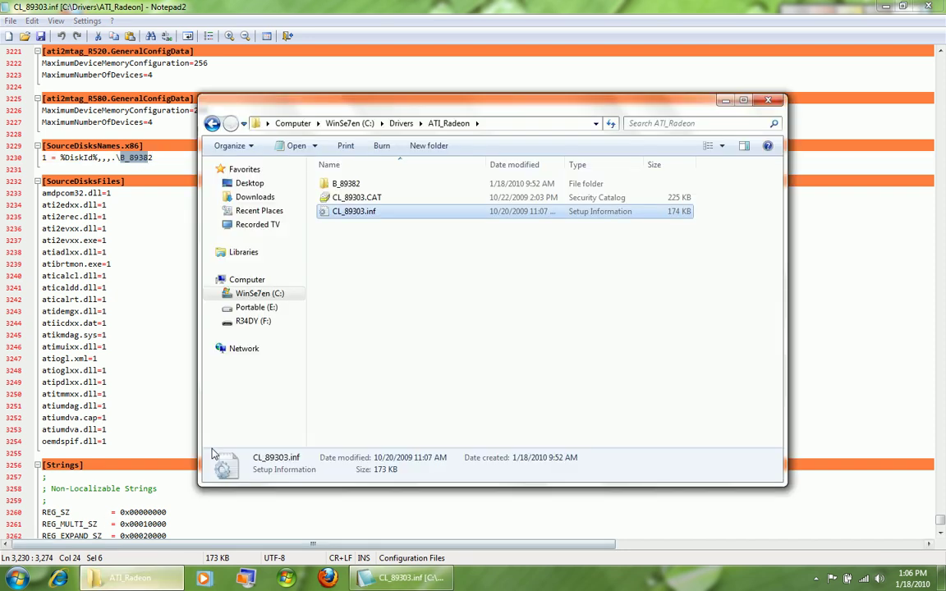
pyautogui.doubleClick(341, 185)
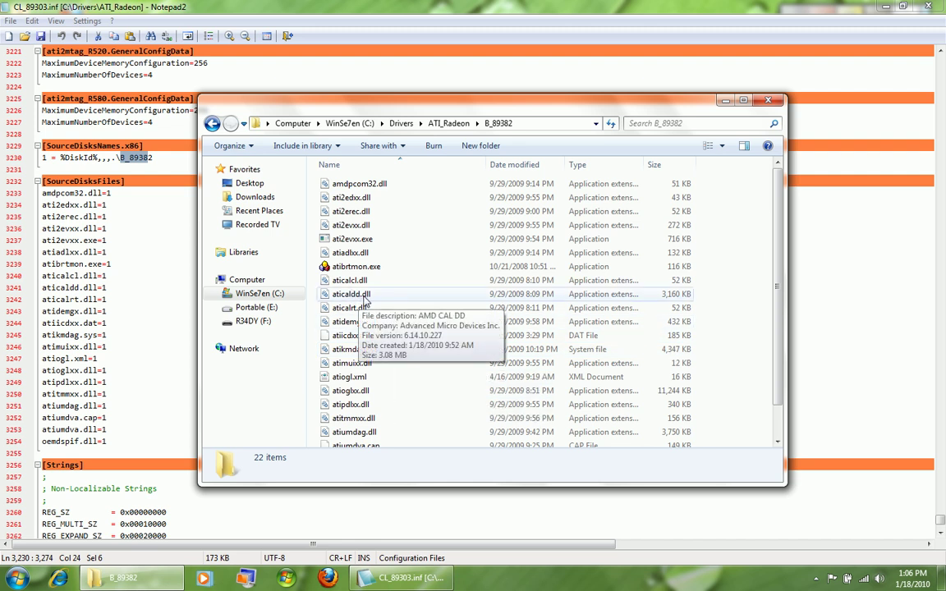
pyautogui.rightClick(733, 317)
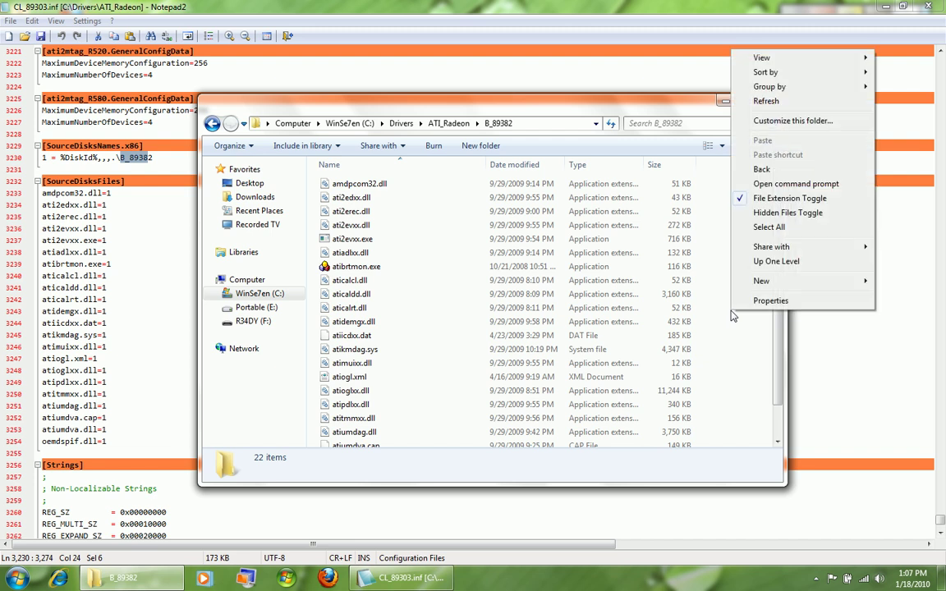
pyautogui.click(937, 8)
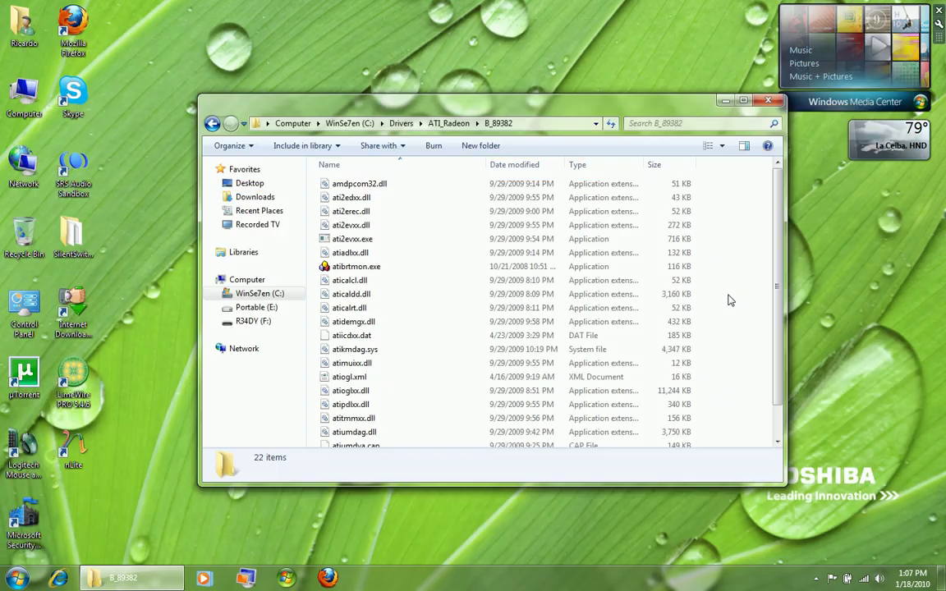
# Write the command "expand -r *" in a command prompt opened on the B_89382 folder, and close the prompt.
pyautogui.rightClick(728, 297)
pyautogui.click(782, 431)
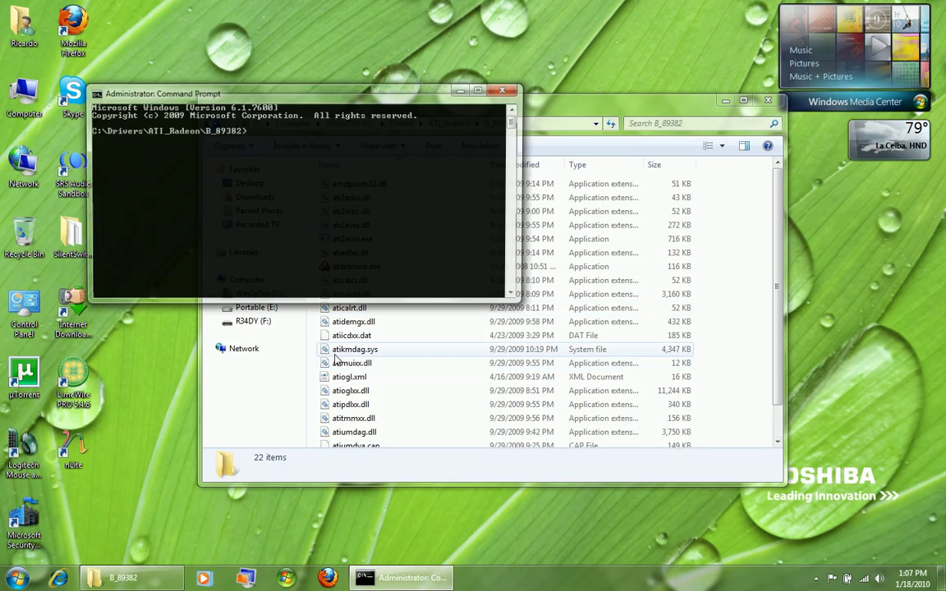
pyautogui.write('exp')
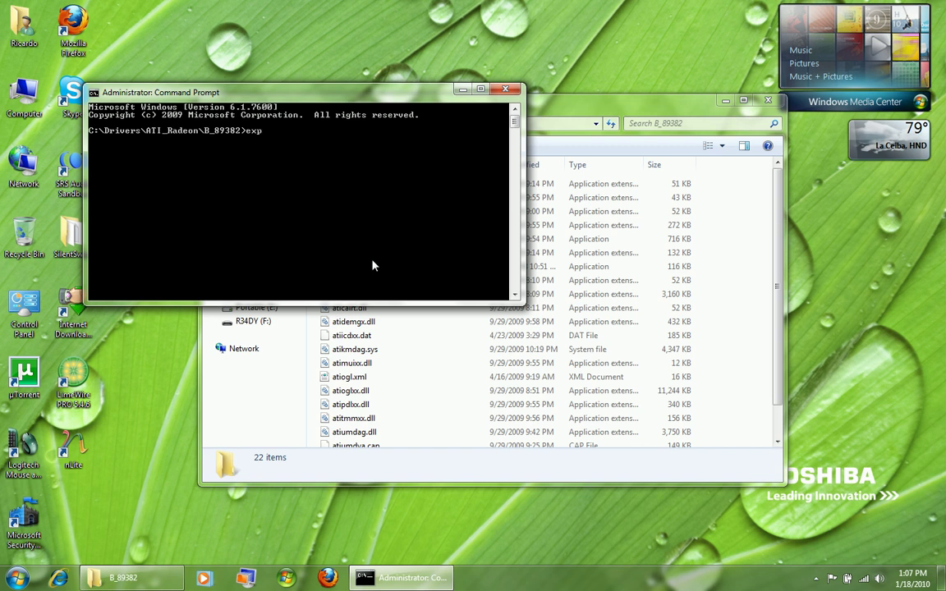
pyautogui.write('and -r *')
pyautogui.click(505, 89)
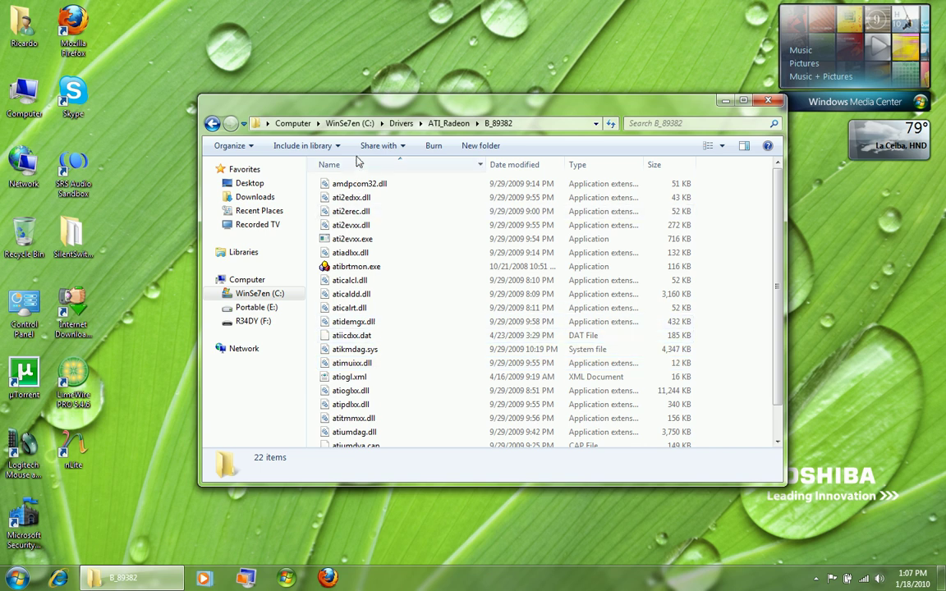
# Go back to the Drivers folder, point out GeForceFX and GeForceGo, and view the files inside GeForceGo.
pyautogui.click(401, 124)
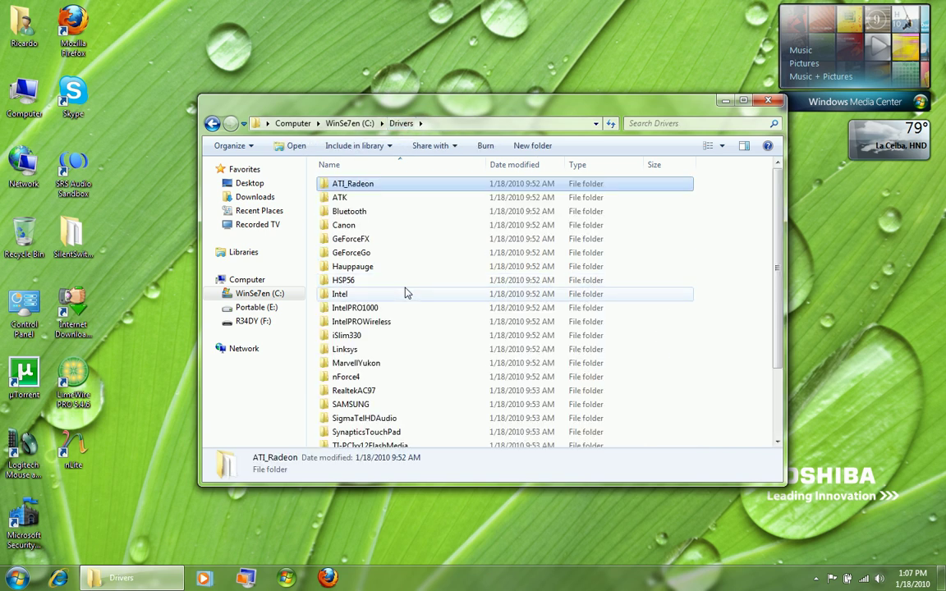
pyautogui.click(361, 239)
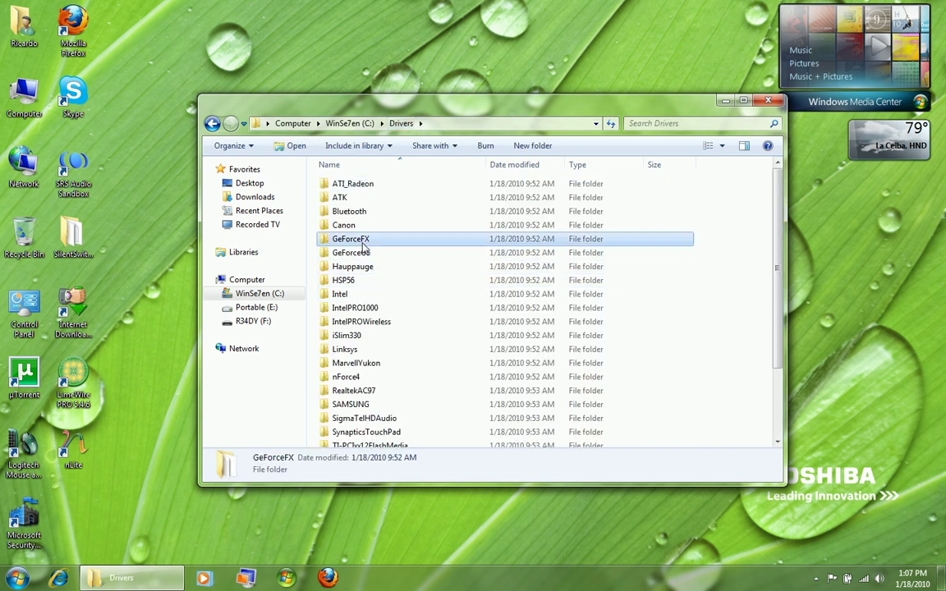
pyautogui.click(364, 254)
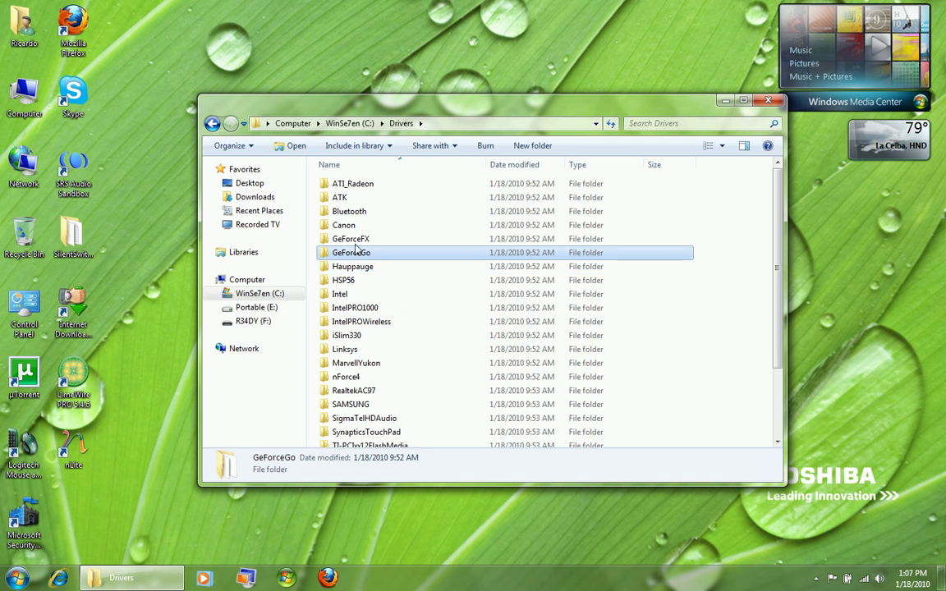
pyautogui.press('Up')
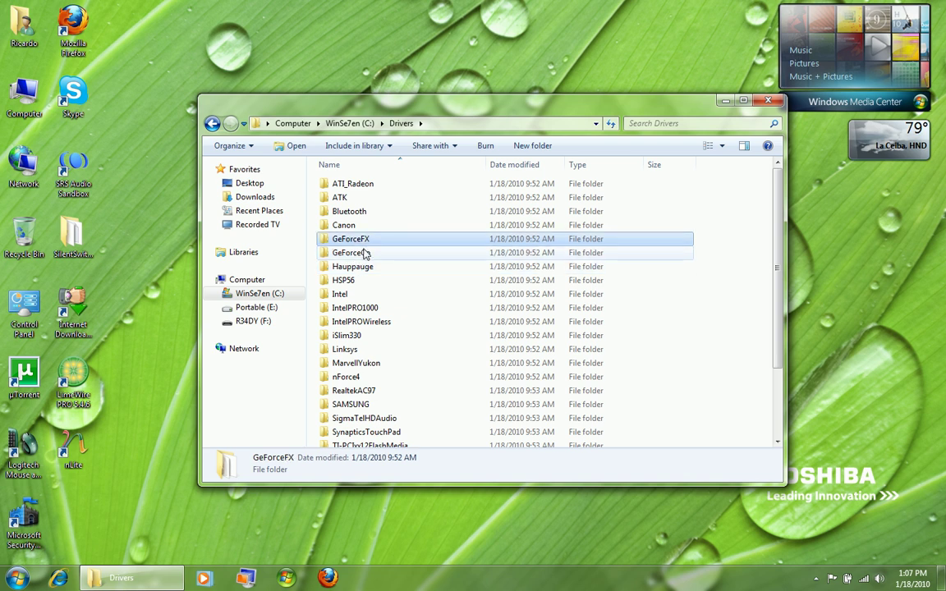
pyautogui.moveTo(359, 243)
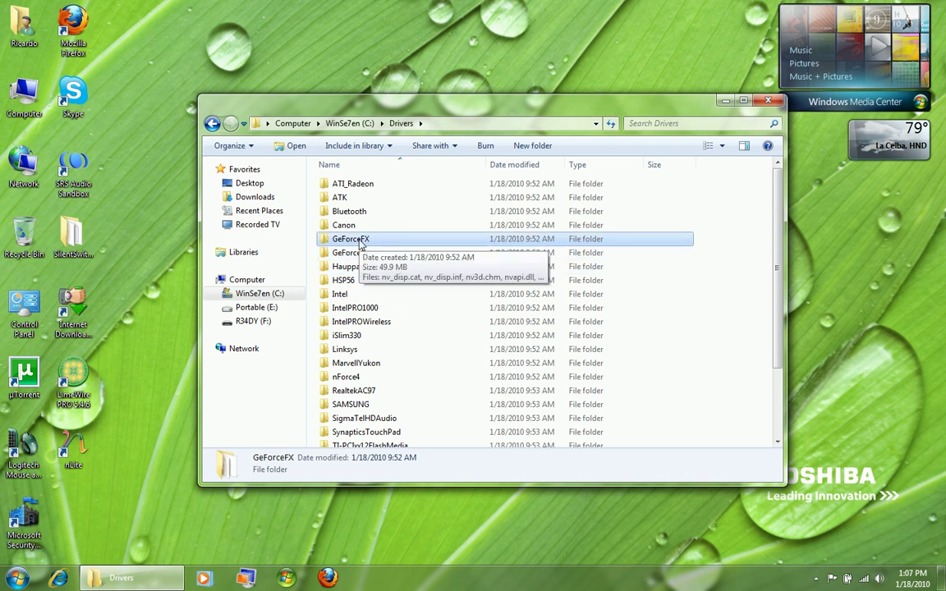
pyautogui.press('Down')
pyautogui.press('Return')
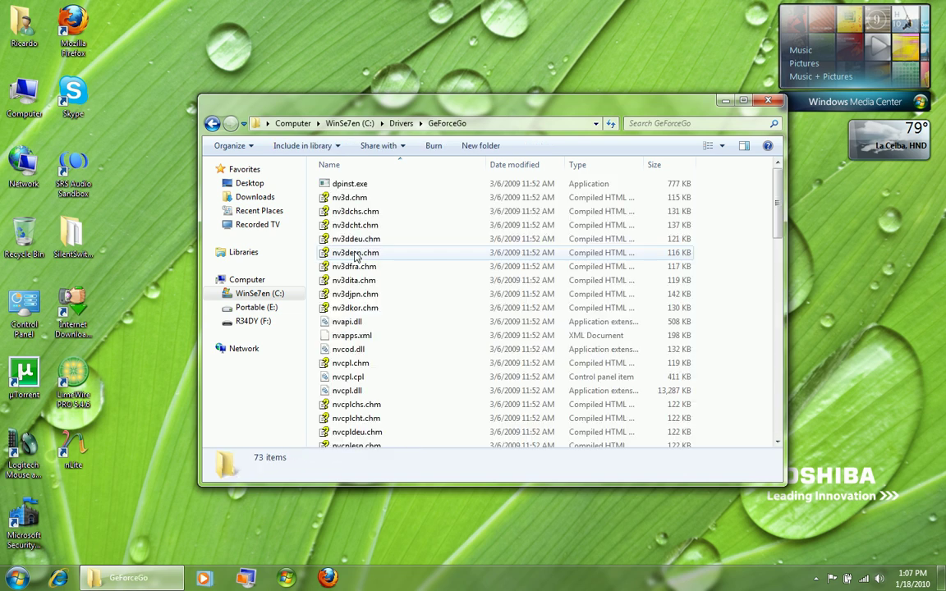
pyautogui.click(212, 124)
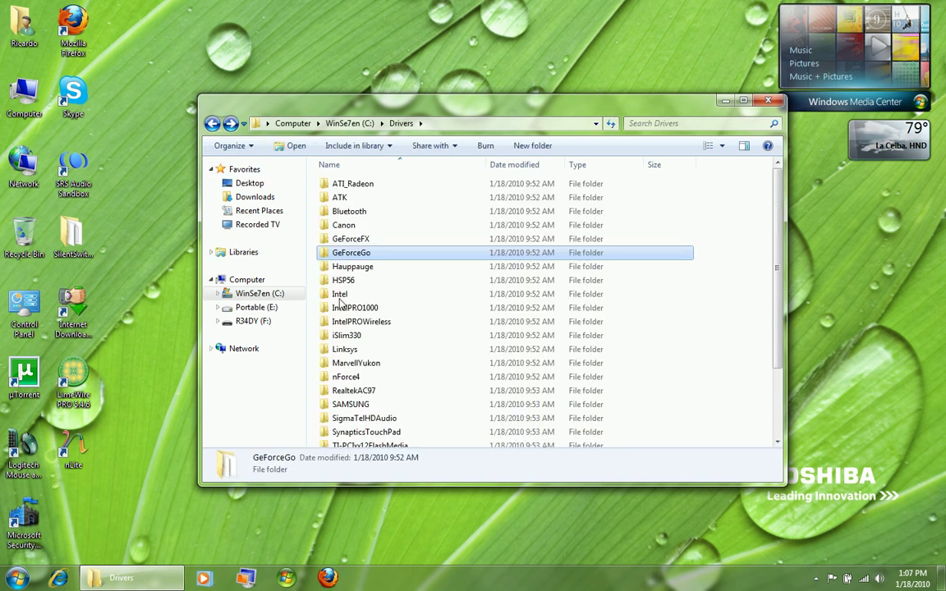
pyautogui.scroll(-1, 358, 307)
pyautogui.scroll(2, 357, 307)
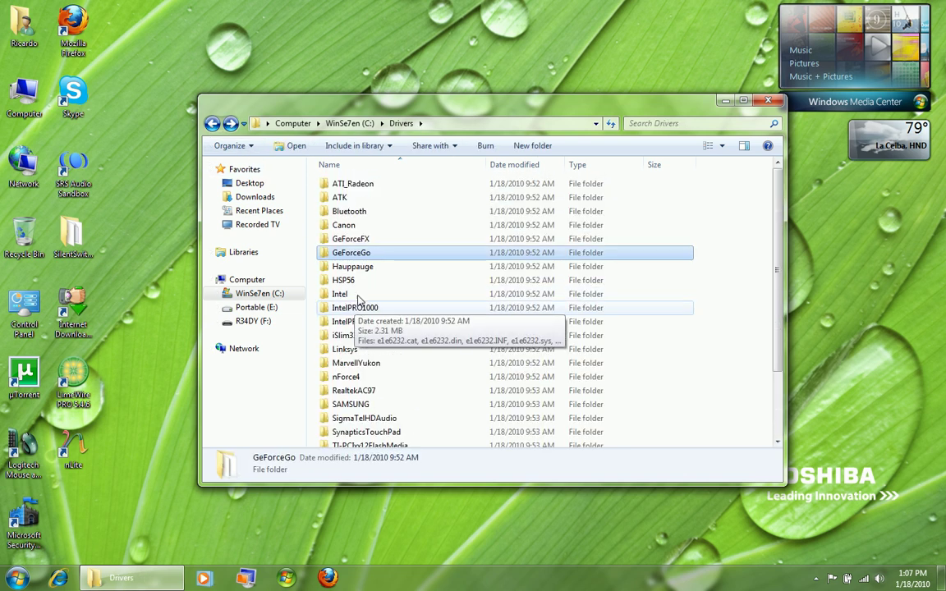
# View the cabinet files in the Extras folder on drive C:, and return to the drive root.
pyautogui.click(349, 124)
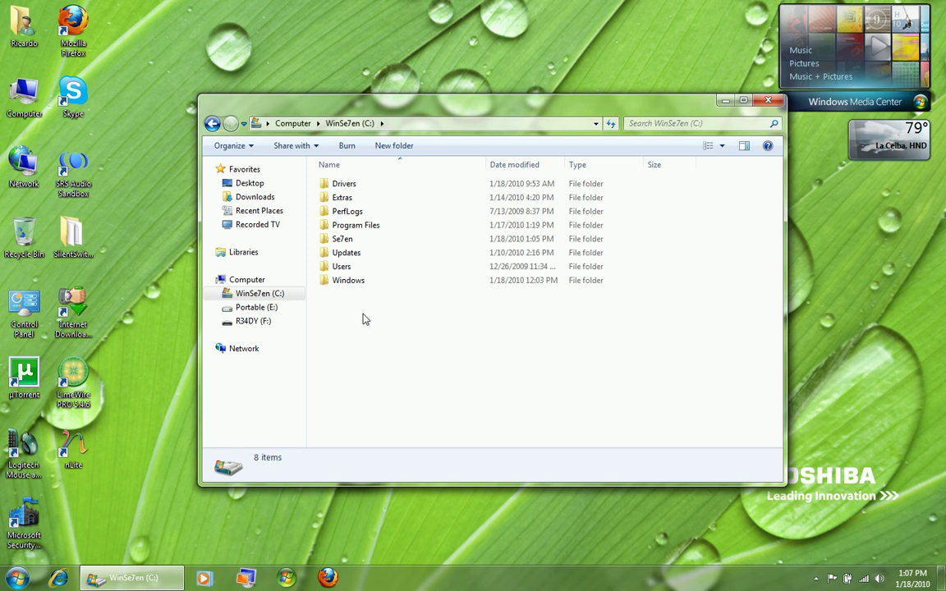
pyautogui.doubleClick(341, 199)
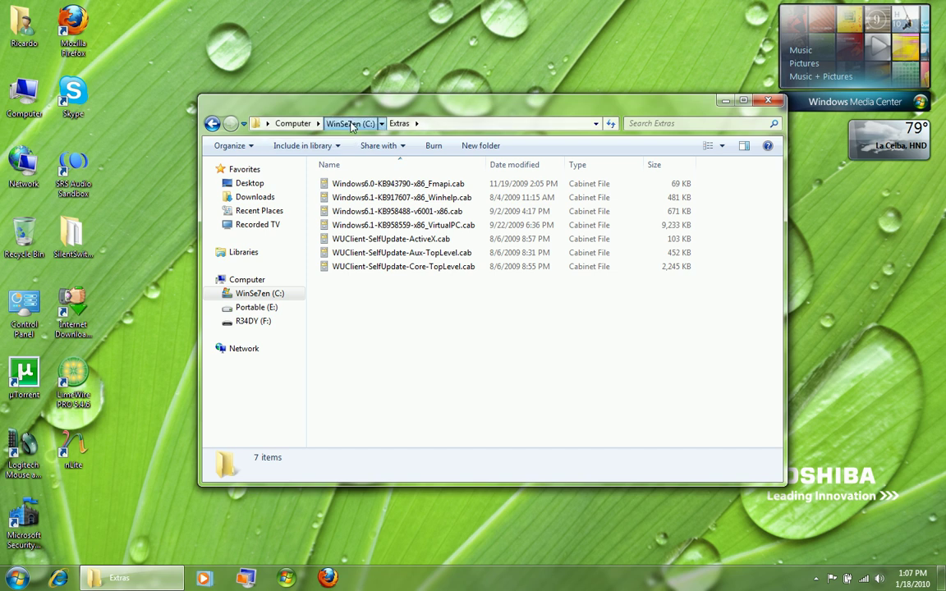
pyautogui.click(348, 123)
pyautogui.doubleClick(342, 198)
pyautogui.click(348, 123)
# View the Windows6.1 update cabinet files in the Updates folder, and return to the root of drive C:.
pyautogui.click(345, 254)
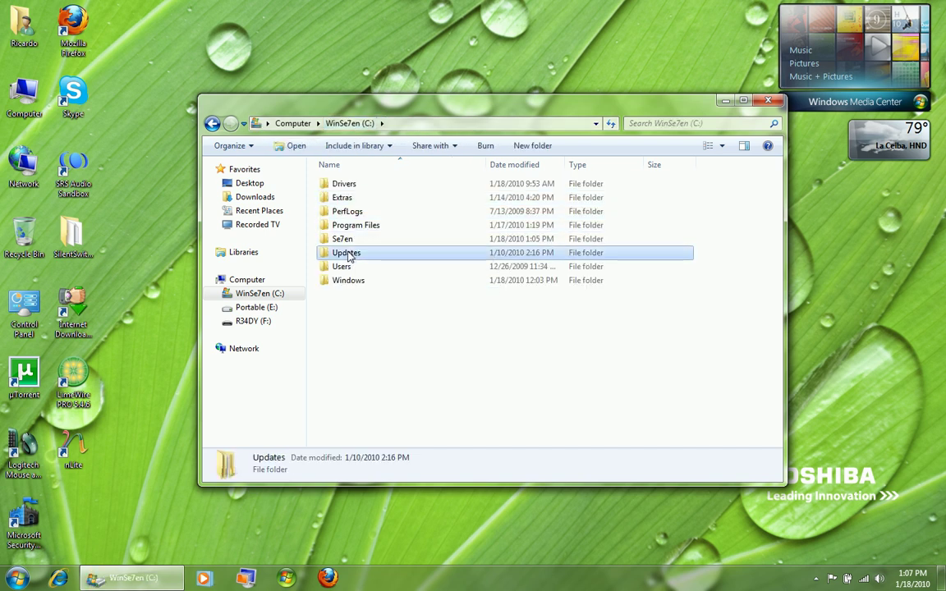
pyautogui.doubleClick(346, 254)
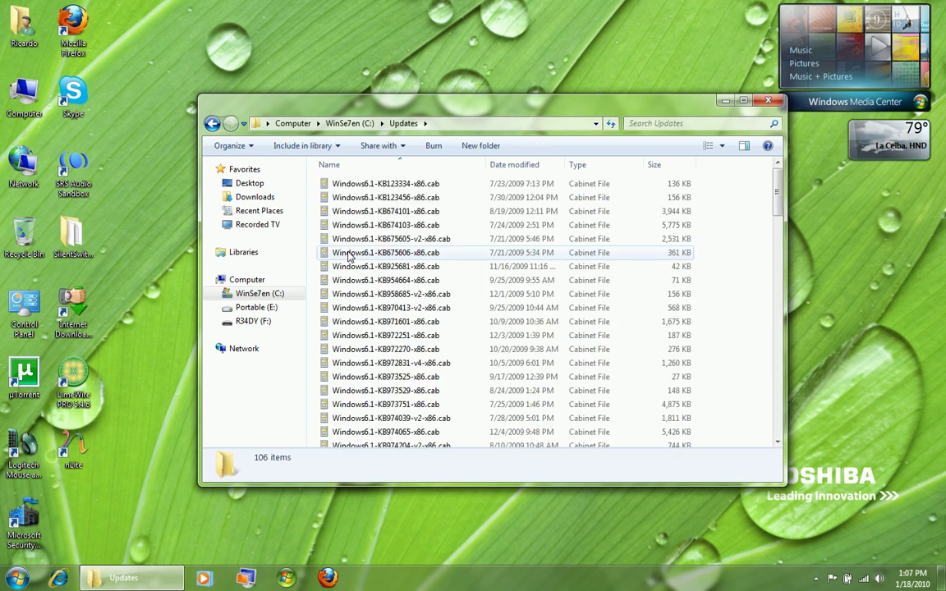
pyautogui.click(382, 294)
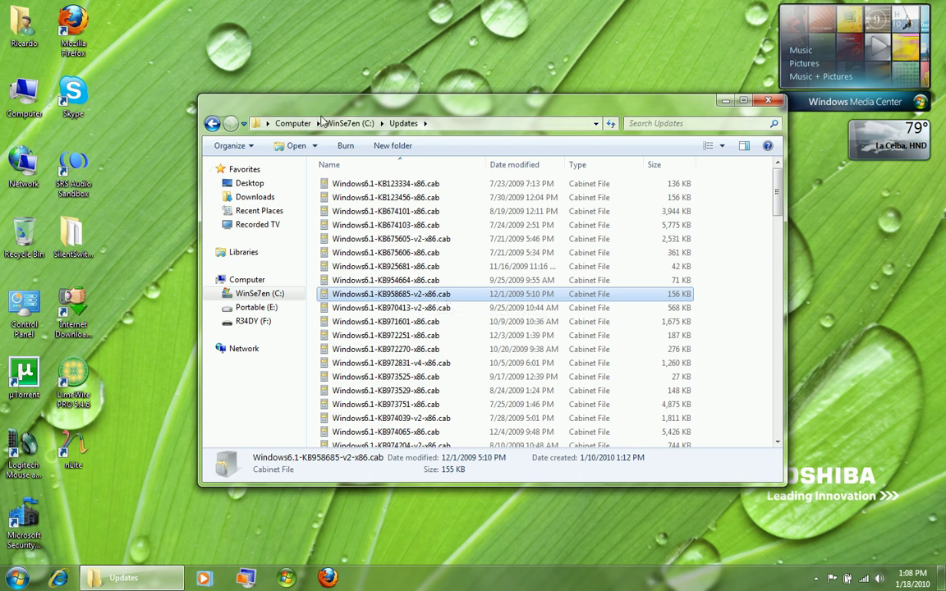
pyautogui.click(349, 123)
pyautogui.click(371, 343)
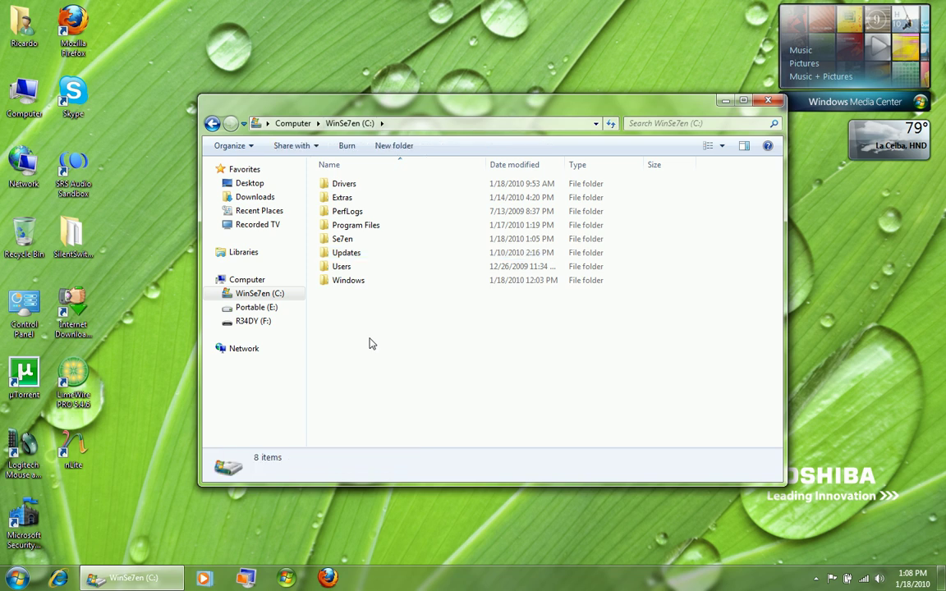
# Open the sources folder inside Se7en on drive C: and locate boot.wim and install.wim.
pyautogui.doubleClick(349, 239)
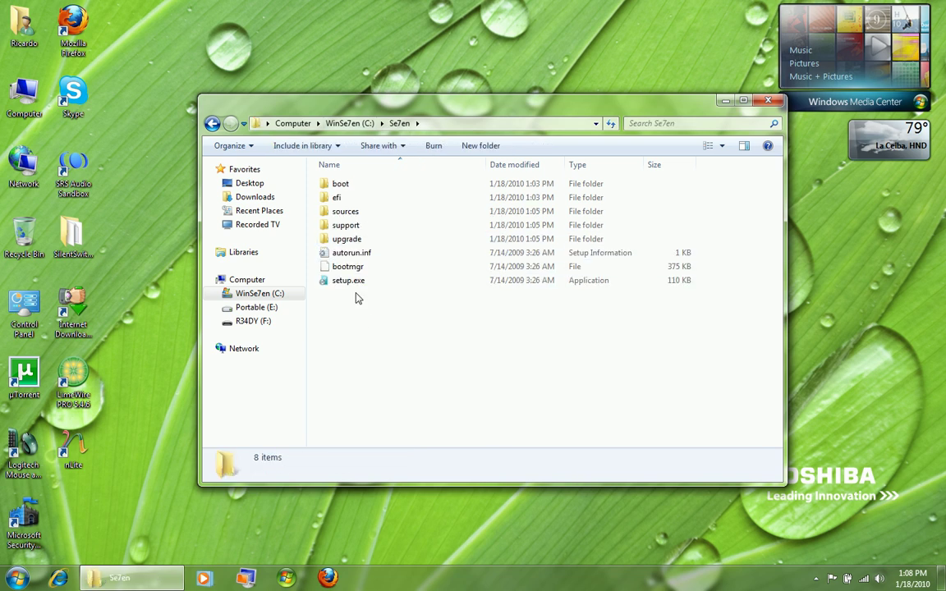
pyautogui.doubleClick(345, 211)
pyautogui.click(366, 354)
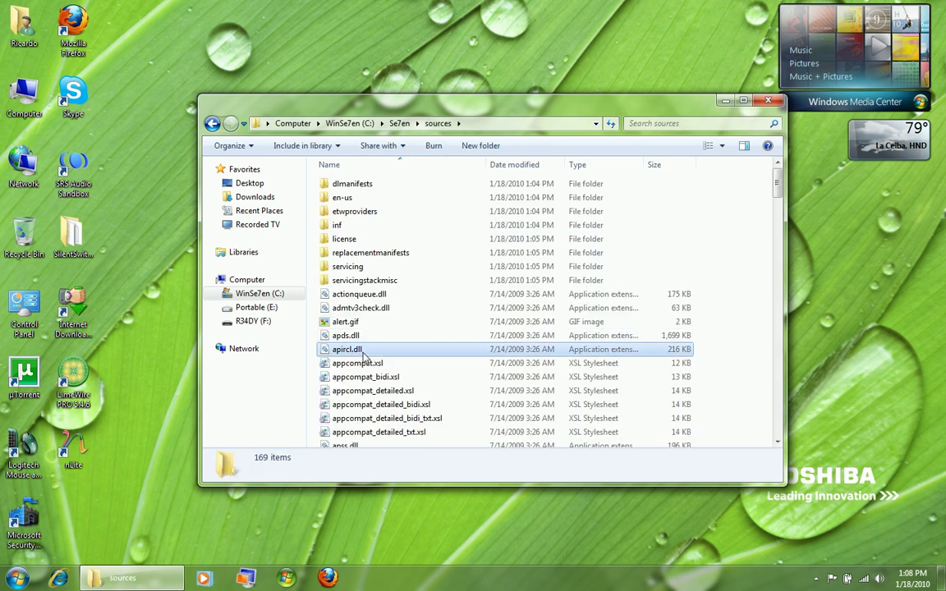
pyautogui.press('b')
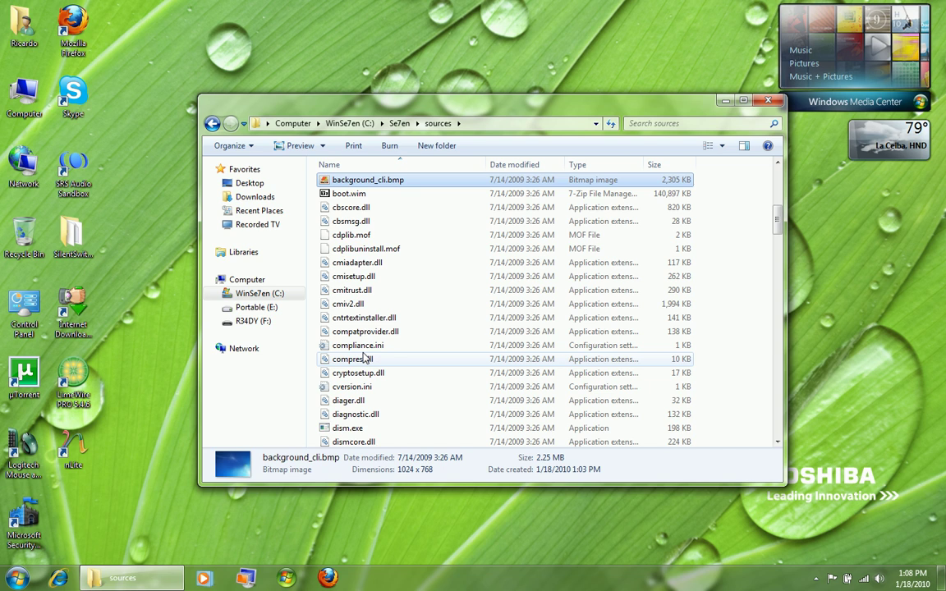
pyautogui.click(352, 194)
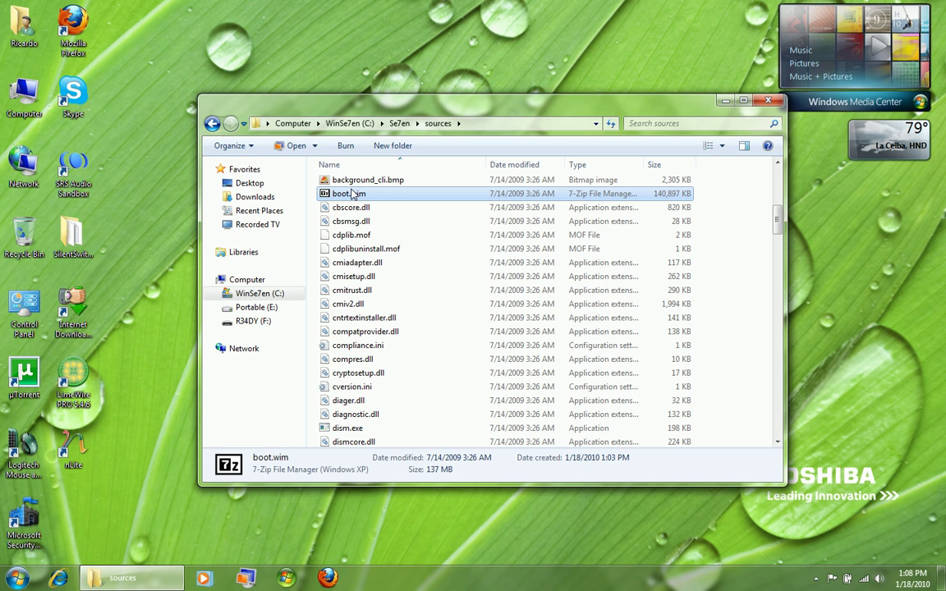
pyautogui.write('ins')
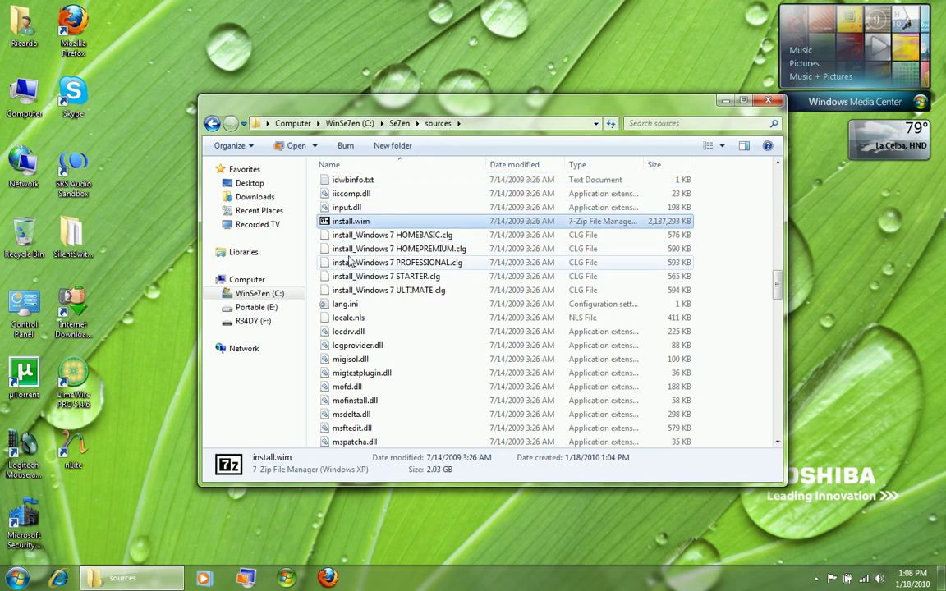
# Open install.wim as an archive in 7-Zip, point out image folders 5 to 1 and 1.xml, and close the archive.
pyautogui.rightClick(346, 224)
pyautogui.moveTo(423, 248)
pyautogui.click(530, 257)
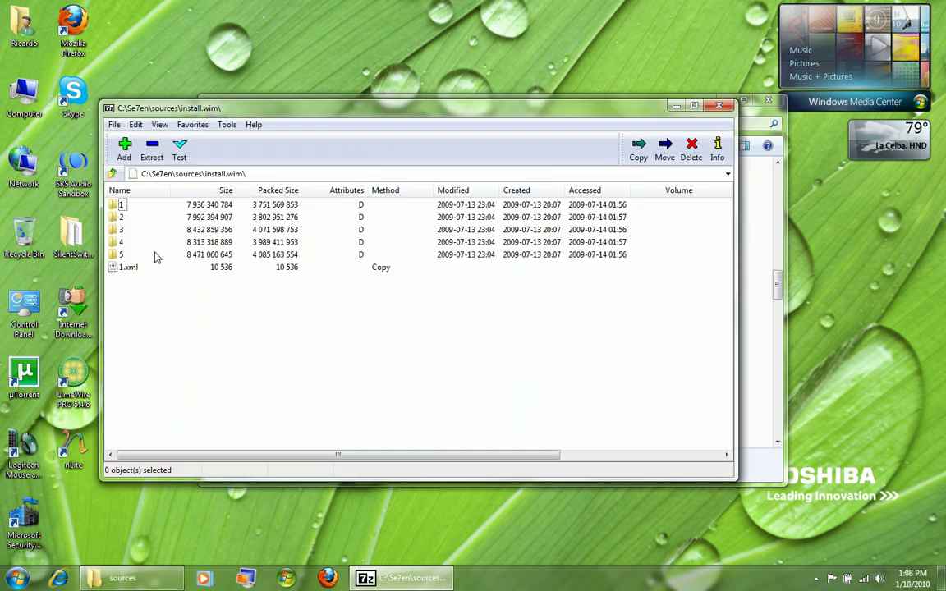
pyautogui.click(123, 256)
pyautogui.click(122, 242)
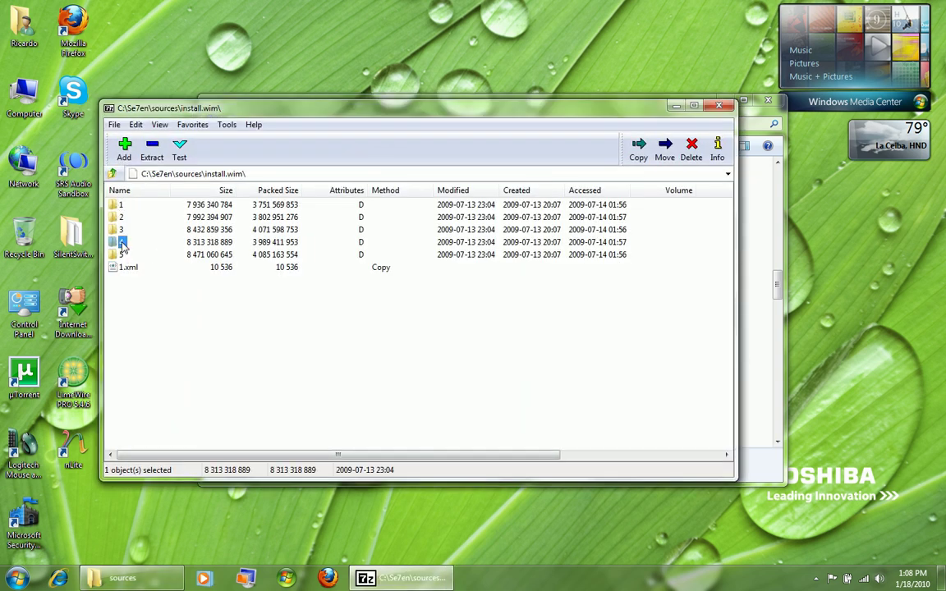
pyautogui.click(122, 230)
pyautogui.click(123, 218)
pyautogui.click(122, 205)
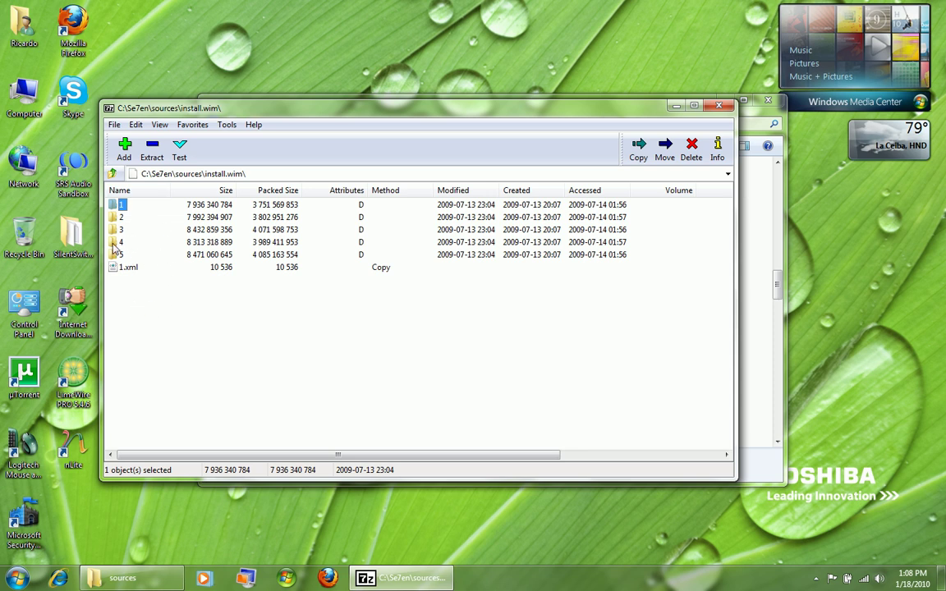
pyautogui.click(128, 269)
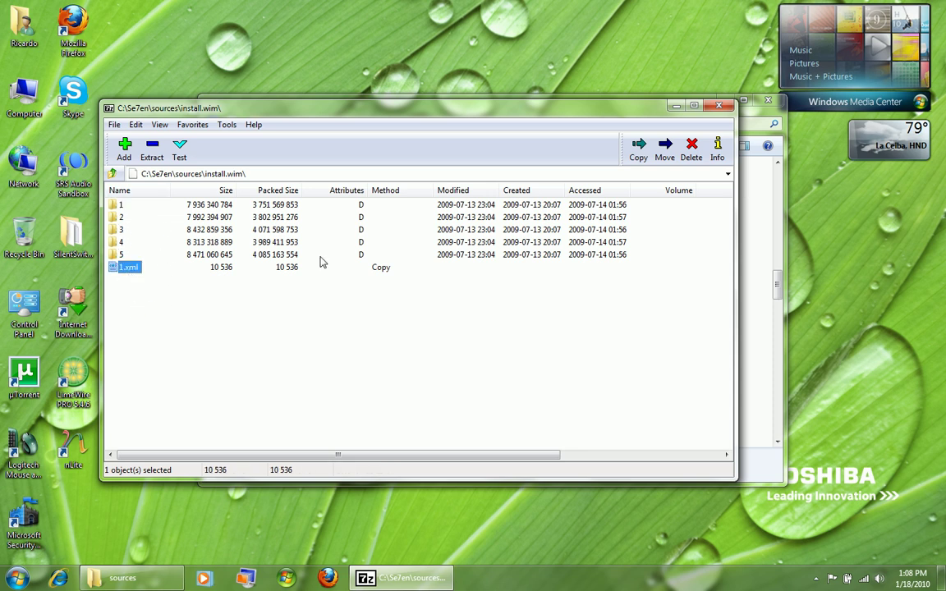
pyautogui.click(718, 107)
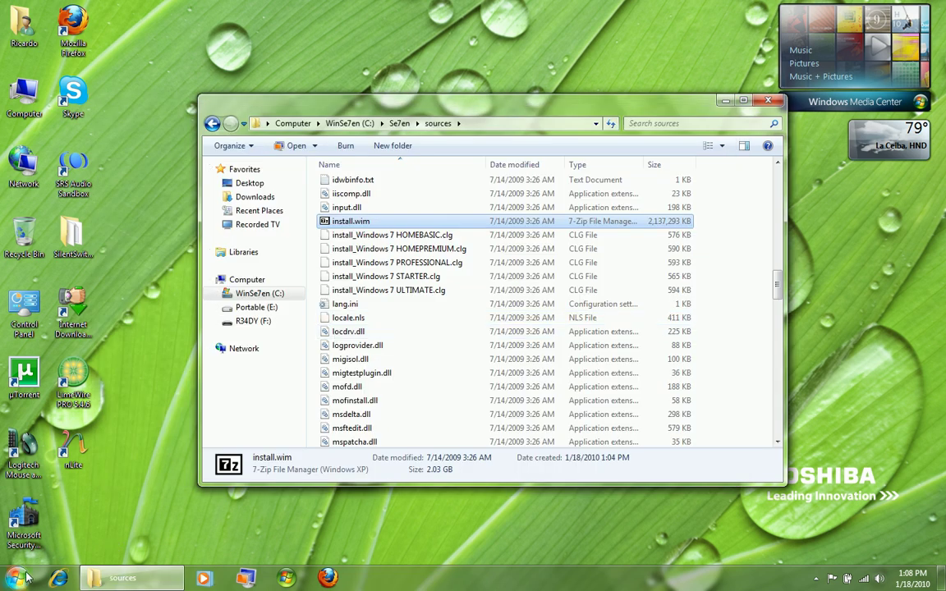
# Open the Deployment Tools Command Prompt and run "imagex /info \se7en\sources\install.wim".
pyautogui.press('super')
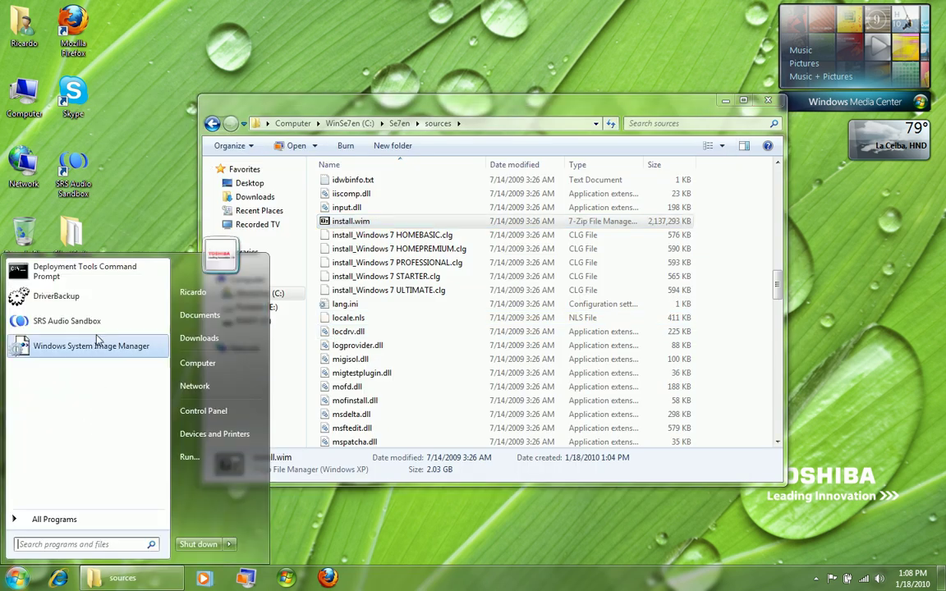
pyautogui.click(91, 270)
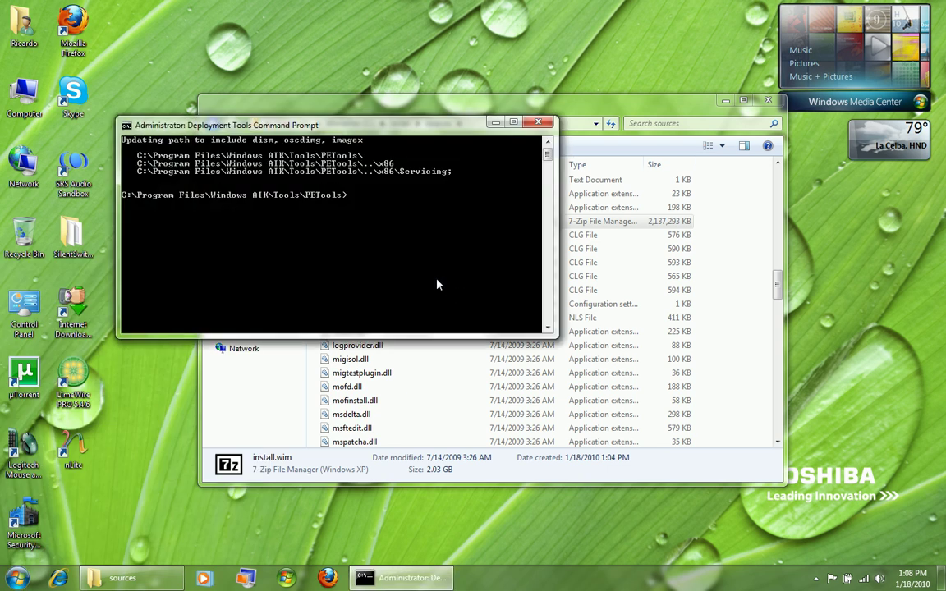
pyautogui.write('imagex ')
pyautogui.write('/info')
pyautogui.write(' \\')
pyautogui.write('C:\\')
pyautogui.press('BackSpace')
pyautogui.write('\\so7en\\sources\\')
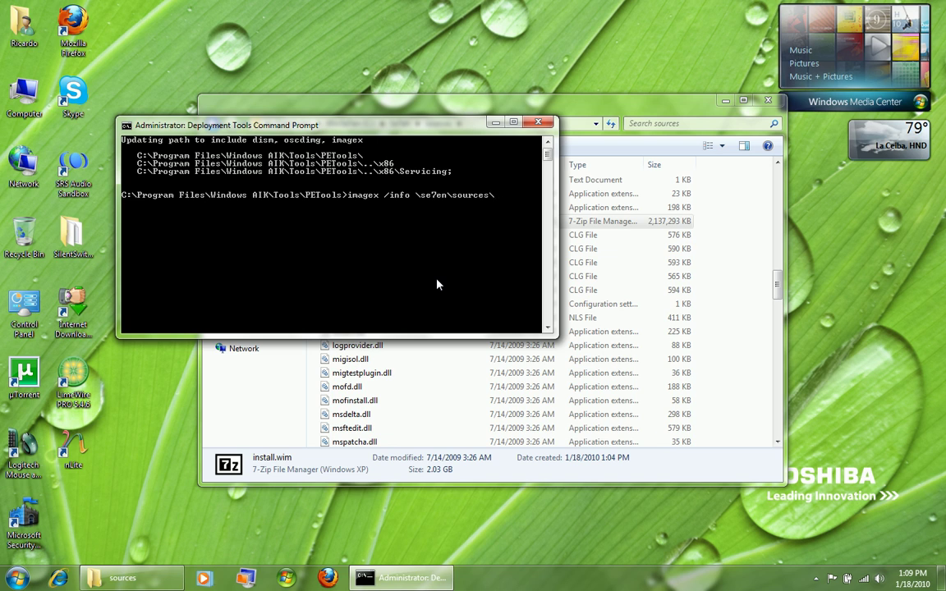
pyautogui.write('install.wim')
pyautogui.press('Return')
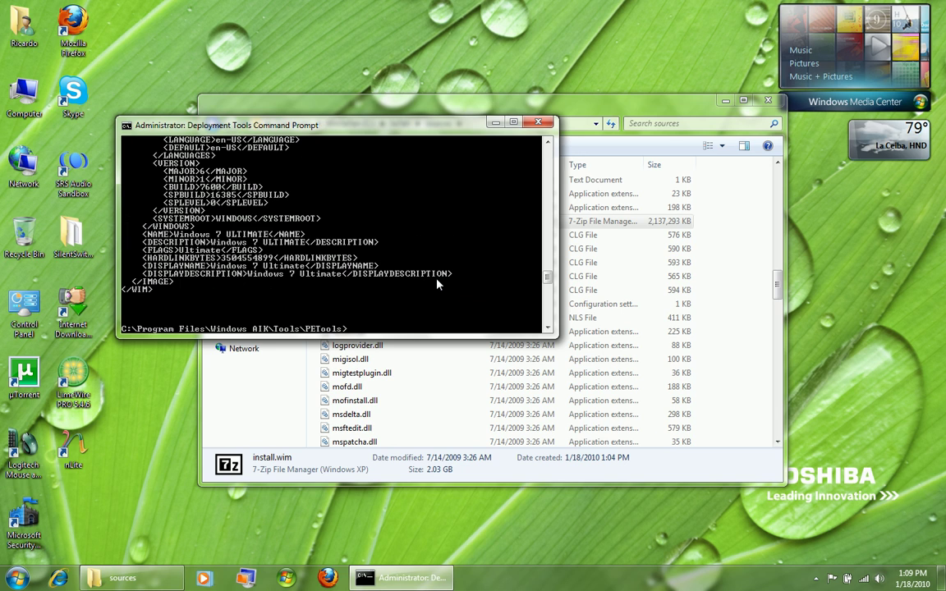
# Examine the imagex output for the index number and Windows 7 edition name of each image in install.wim.
pyautogui.scroll(12, 383, 241)
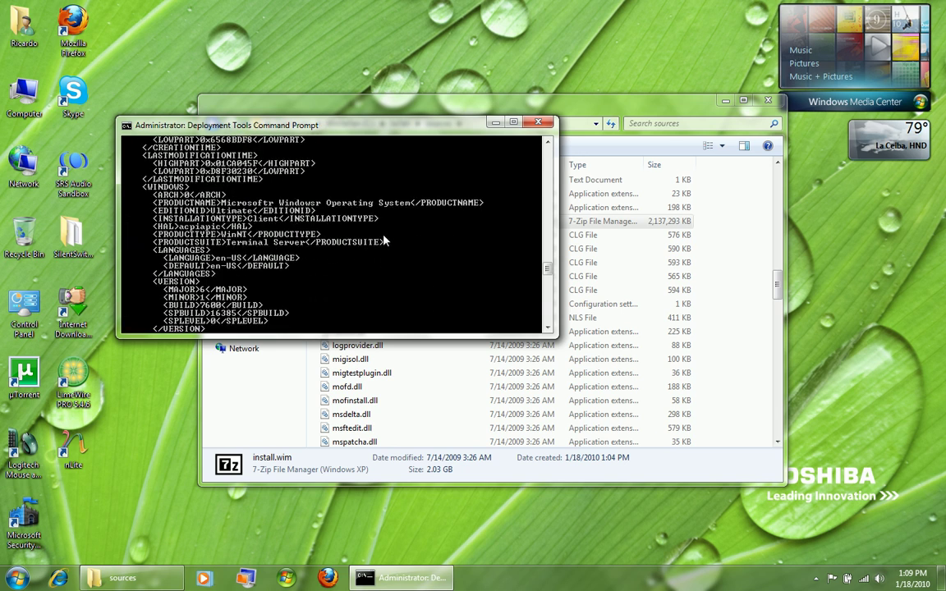
pyautogui.scroll(20, 383, 241)
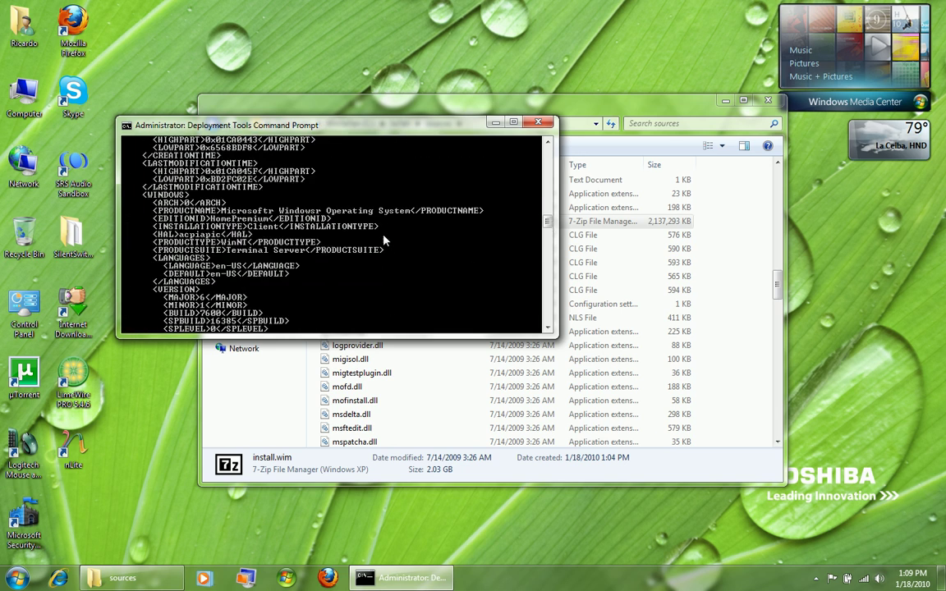
pyautogui.scroll(20, 383, 241)
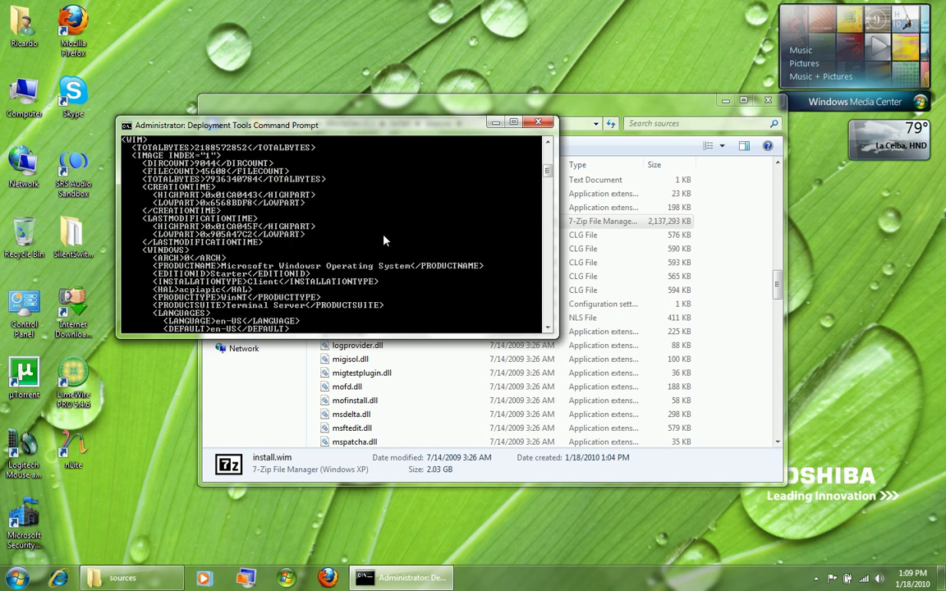
pyautogui.scroll(-5, 219, 257)
pyautogui.scroll(-6, 219, 257)
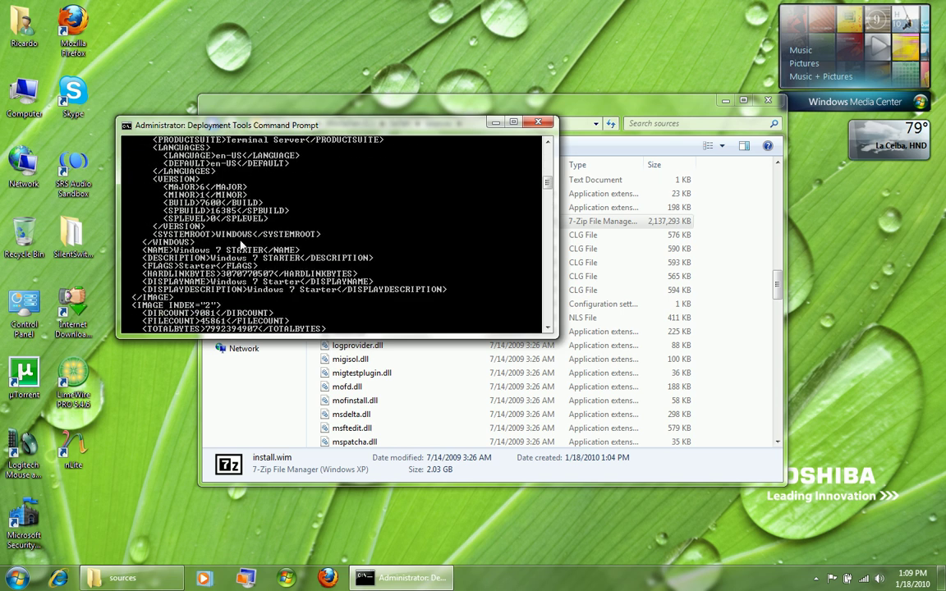
pyautogui.scroll(-10, 263, 257)
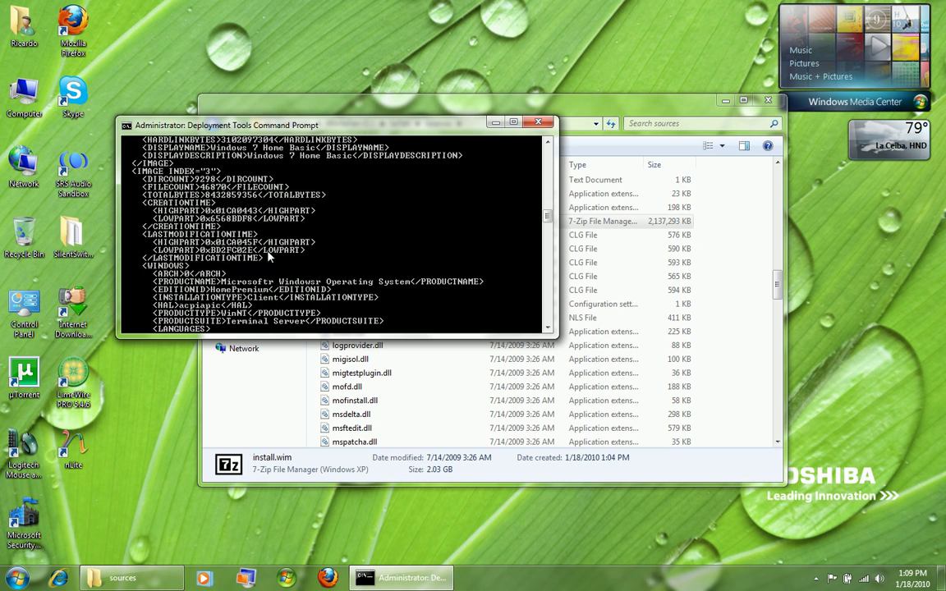
pyautogui.scroll(-20, 269, 257)
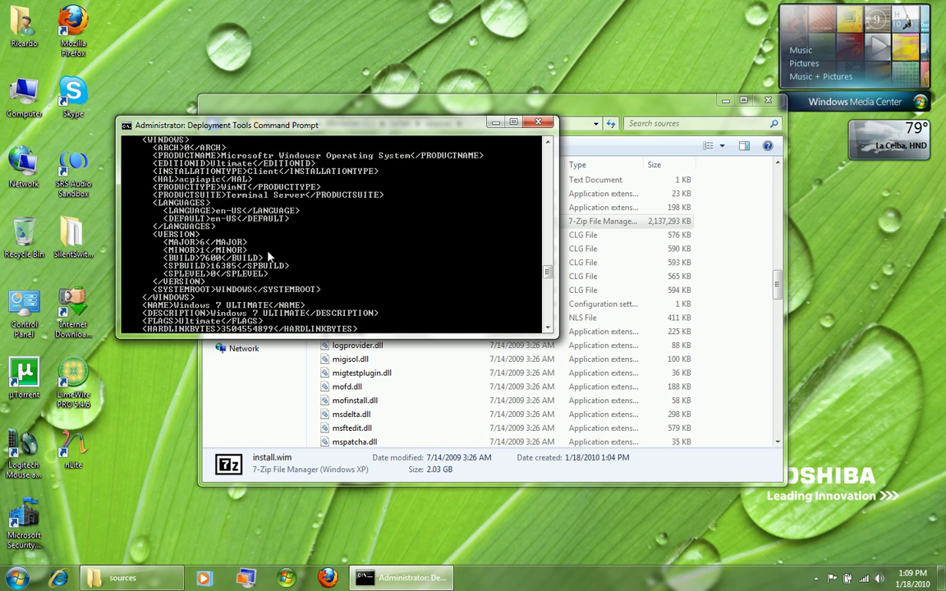
pyautogui.scroll(-4, 269, 257)
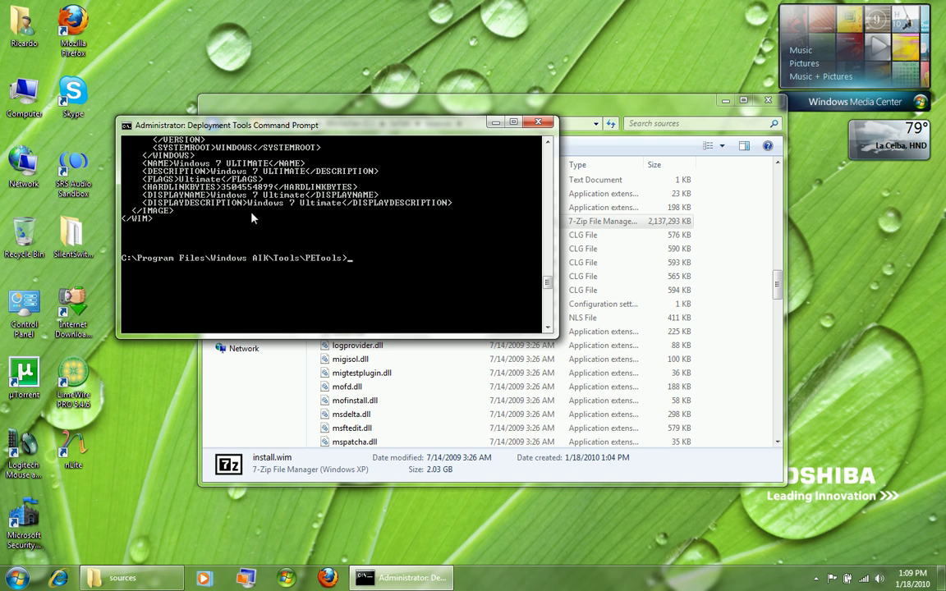
pyautogui.scroll(3, 252, 218)
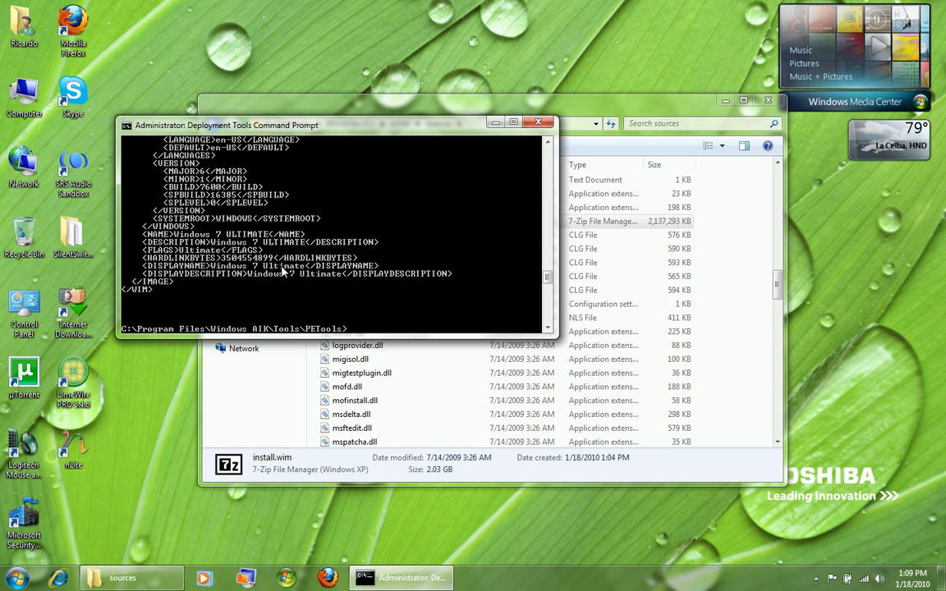
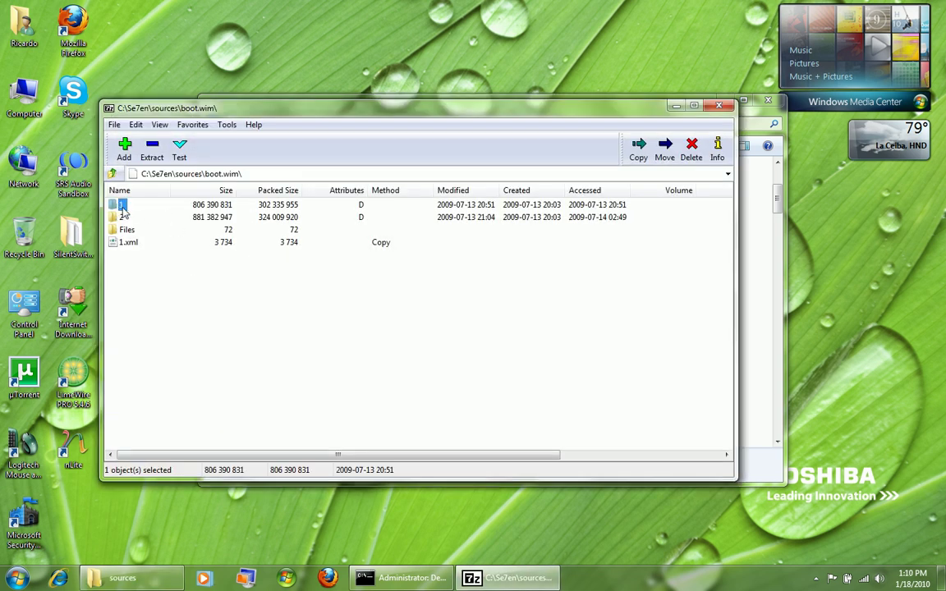
# View the contents of image folders 2 and 1 inside boot.wim, and close the archive.
pyautogui.click(122, 217)
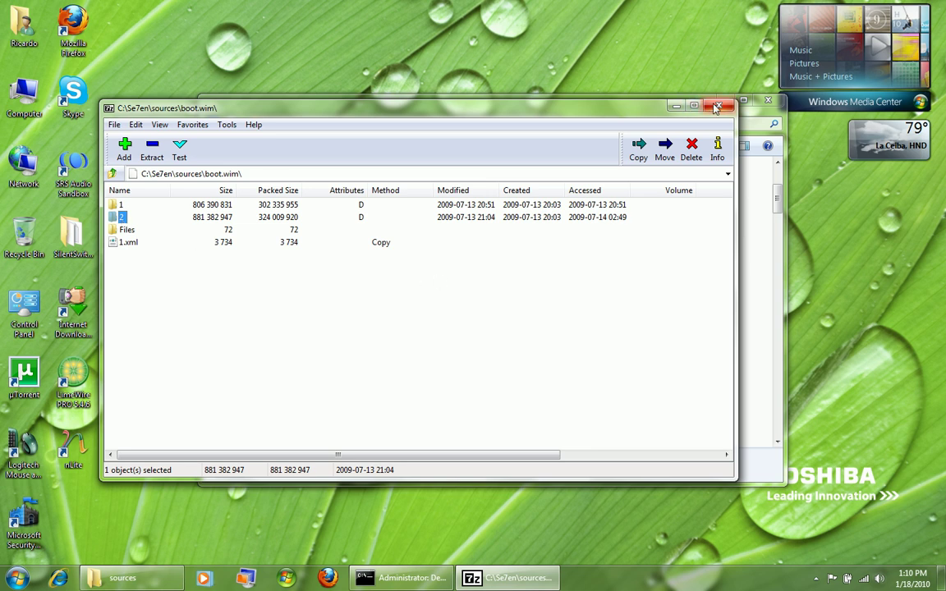
pyautogui.doubleClick(122, 217)
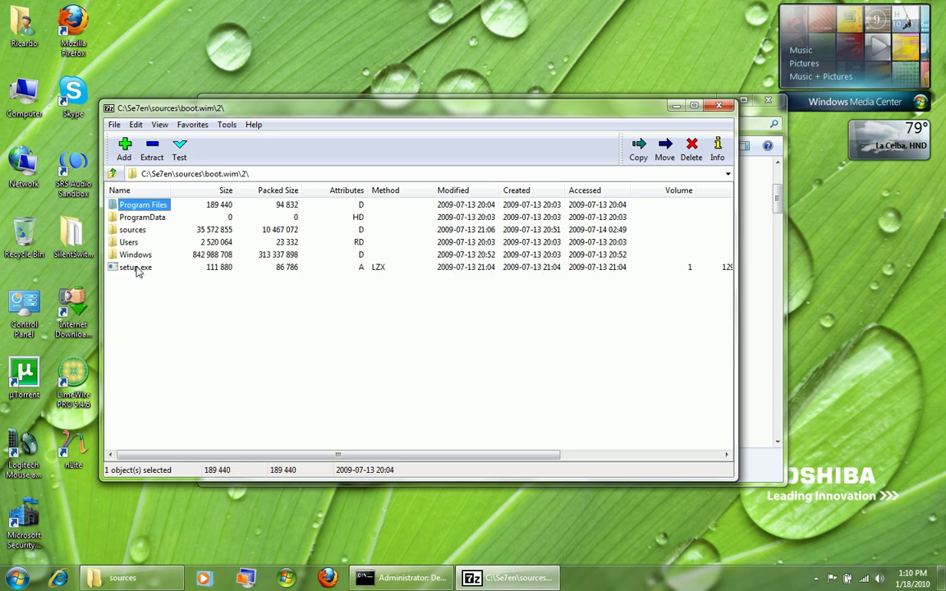
pyautogui.click(114, 175)
pyautogui.click(115, 175)
pyautogui.doubleClick(119, 204)
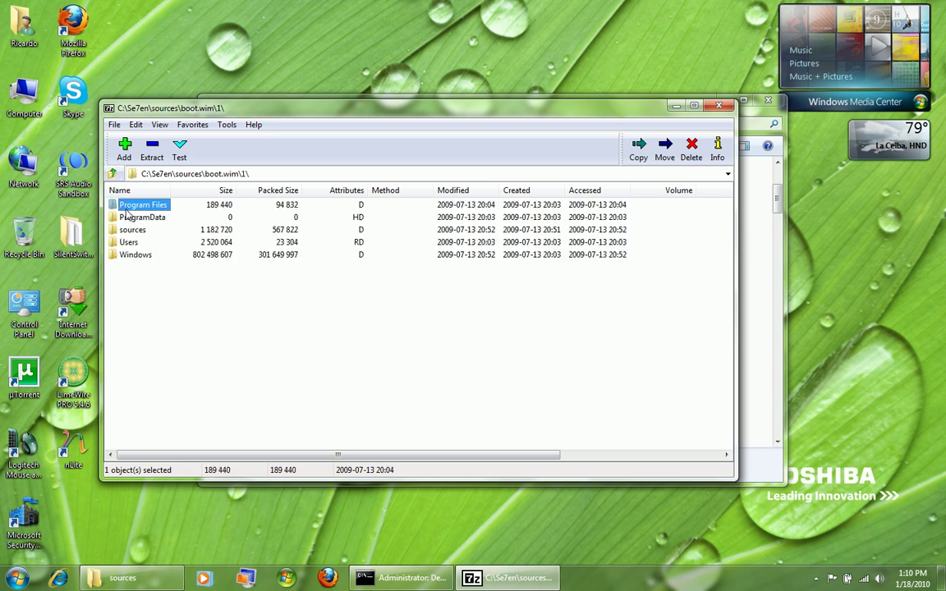
pyautogui.click(719, 105)
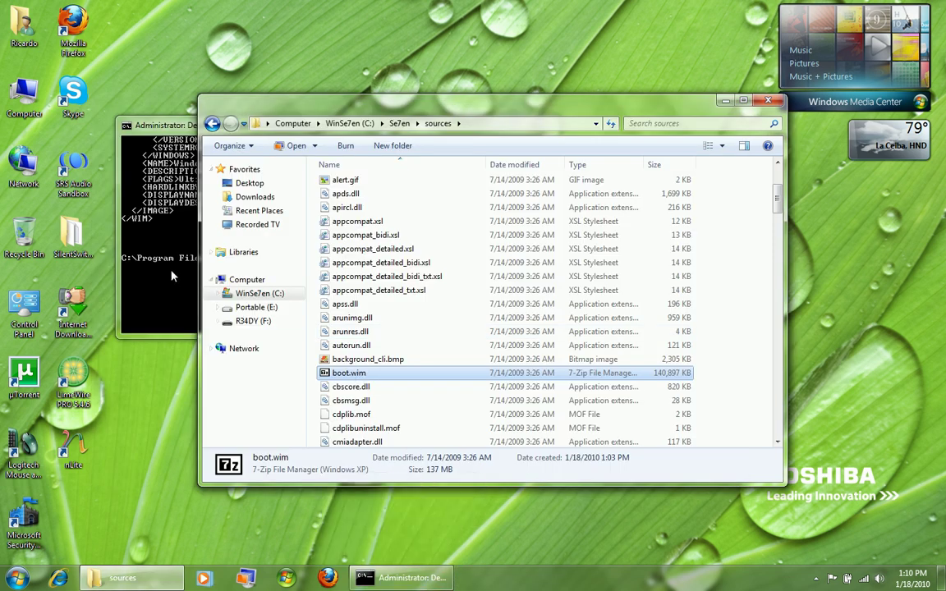
# Write "dism /mount-wim /wimfile:\se7en\sources\boot.wim /index:2" in the Deployment Tools Command Prompt without running it.
pyautogui.click(152, 243)
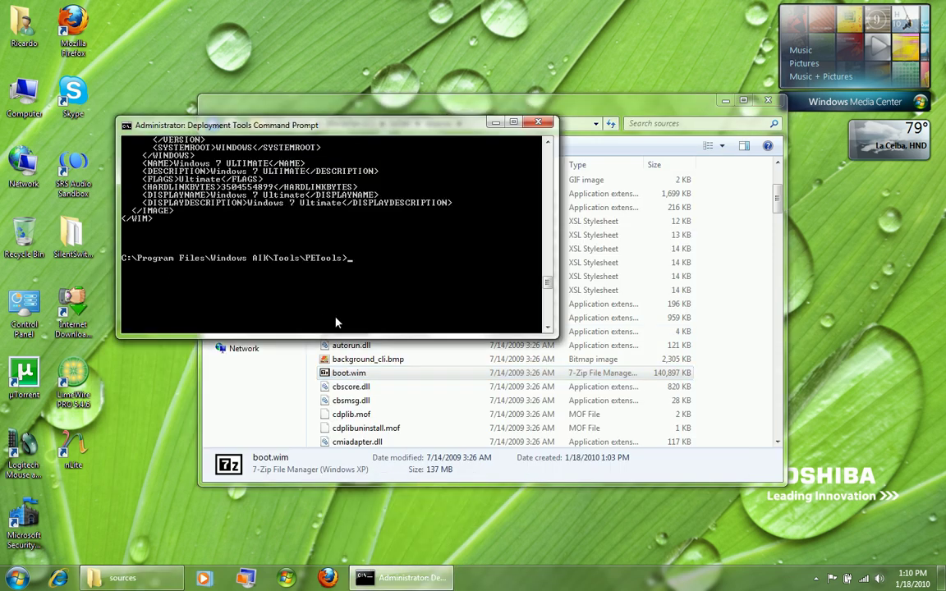
pyautogui.write('dism /mount-wim /wimfile')
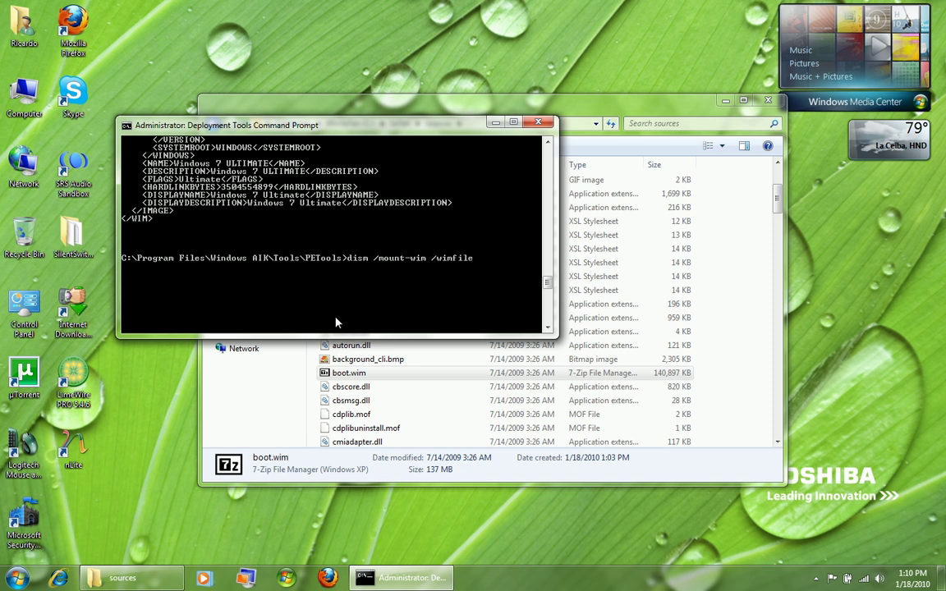
pyautogui.write(':\\se7en\\sources\\boot.wim index')
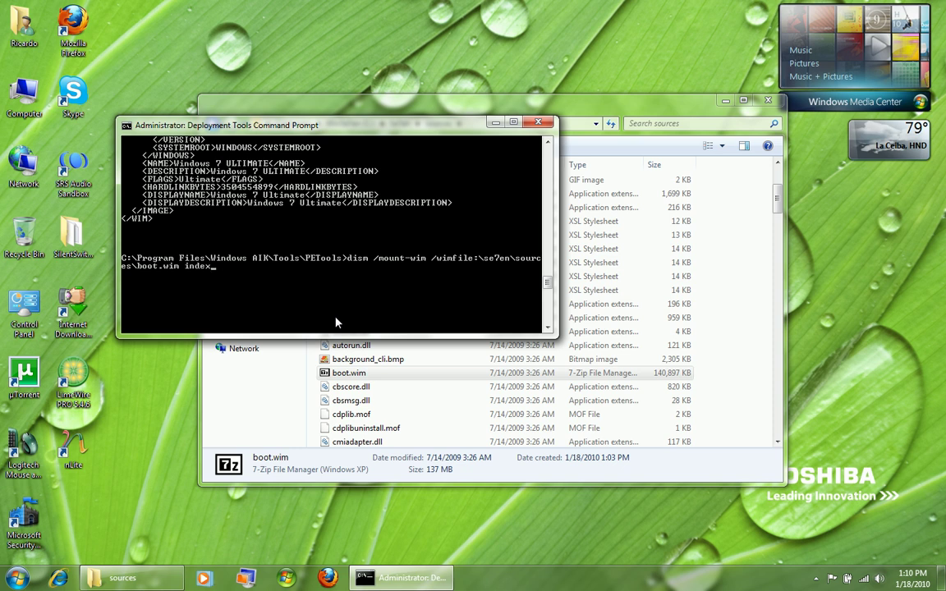
pyautogui.press('BackSpace')
pyautogui.press('BackSpace')
pyautogui.press('BackSpace')
pyautogui.press('BackSpace')
pyautogui.press('BackSpace')
pyautogui.write('/index:2')
# Create a new folder named "mount" in the root of drive C:.
pyautogui.click(692, 322)
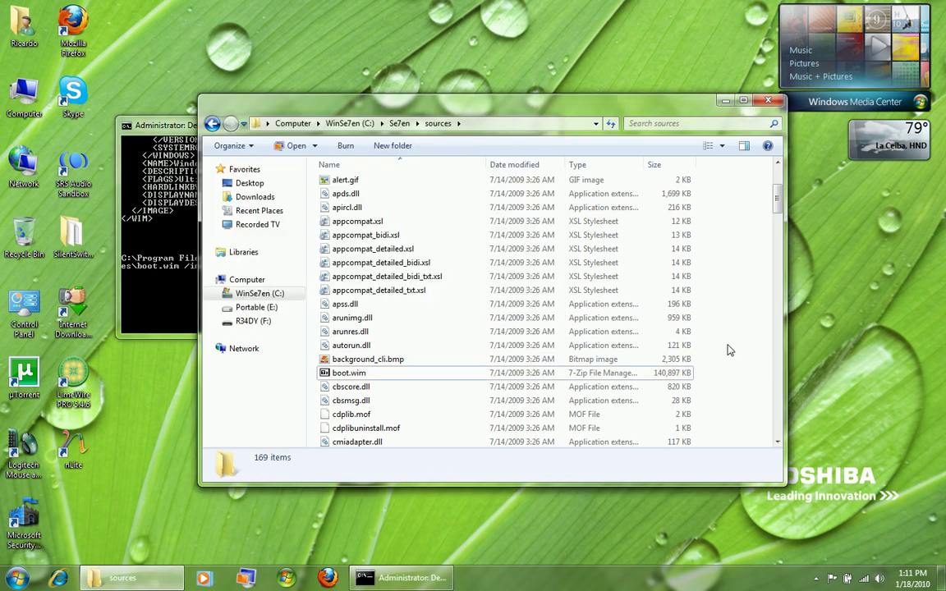
pyautogui.click(398, 124)
pyautogui.click(349, 124)
pyautogui.rightClick(335, 328)
pyautogui.moveTo(376, 534)
pyautogui.click(524, 355)
pyautogui.write('mount')
pyautogui.press('Return')
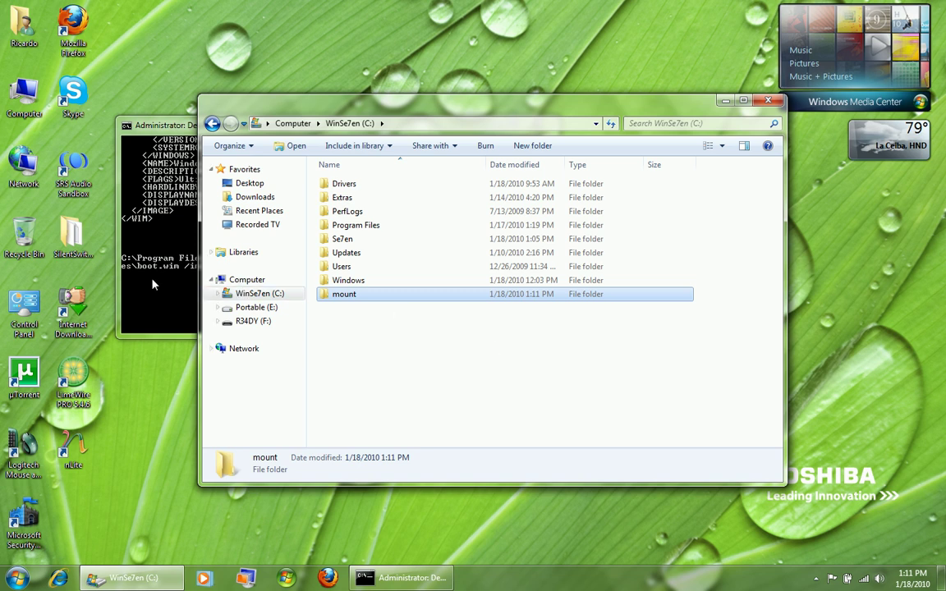
# Complete the dism command with "/mountdir:\mount\", run it to mount the image, and return to the drive C: window.
pyautogui.click(181, 284)
pyautogui.write('/')
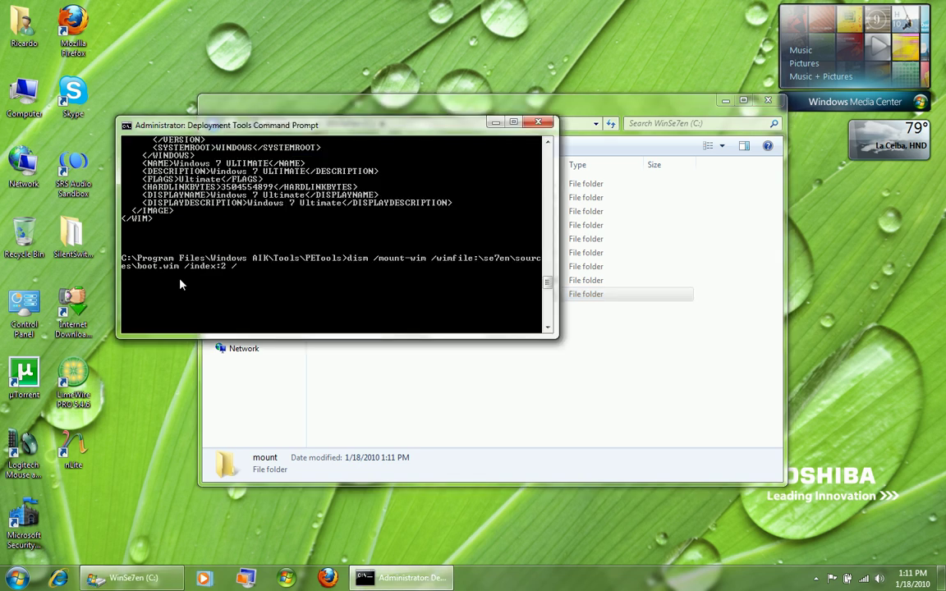
pyautogui.write('mountdir:\\mount\\')
pyautogui.press('Return')
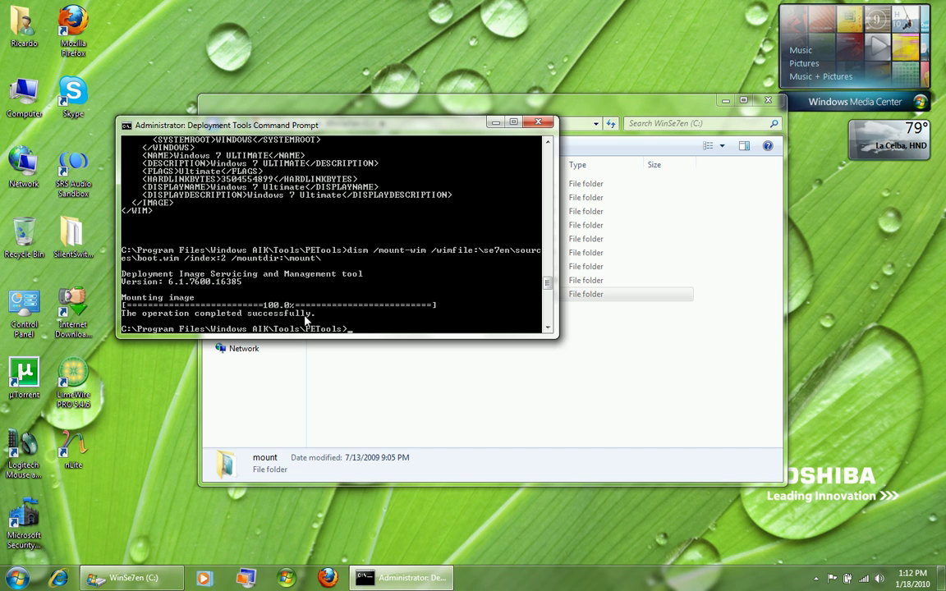
pyautogui.click(338, 362)
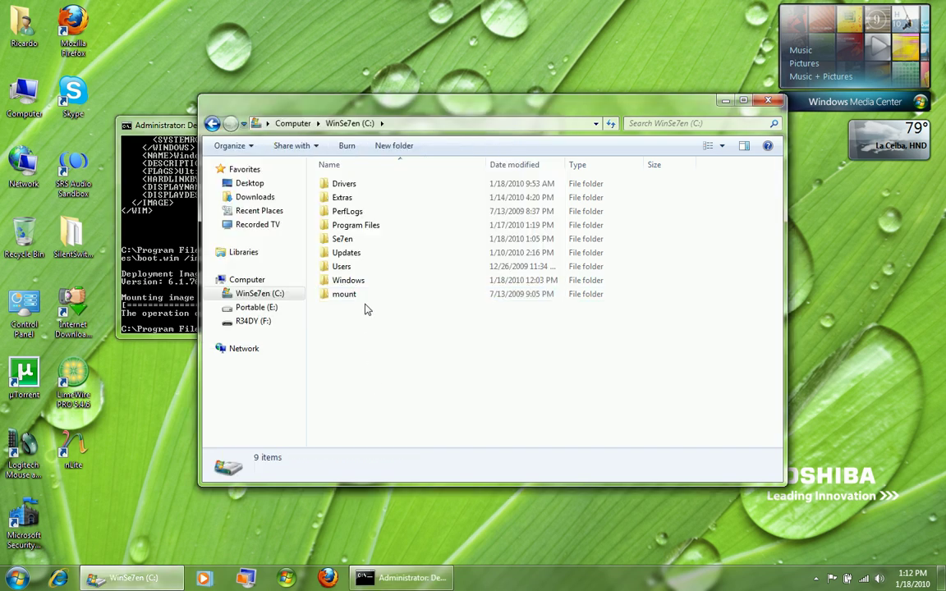
# Examine the contents of the mount folder on drive C:, including its Windows subfolder and setup.exe.
pyautogui.click(345, 301)
pyautogui.doubleClick(346, 297)
pyautogui.click(348, 230)
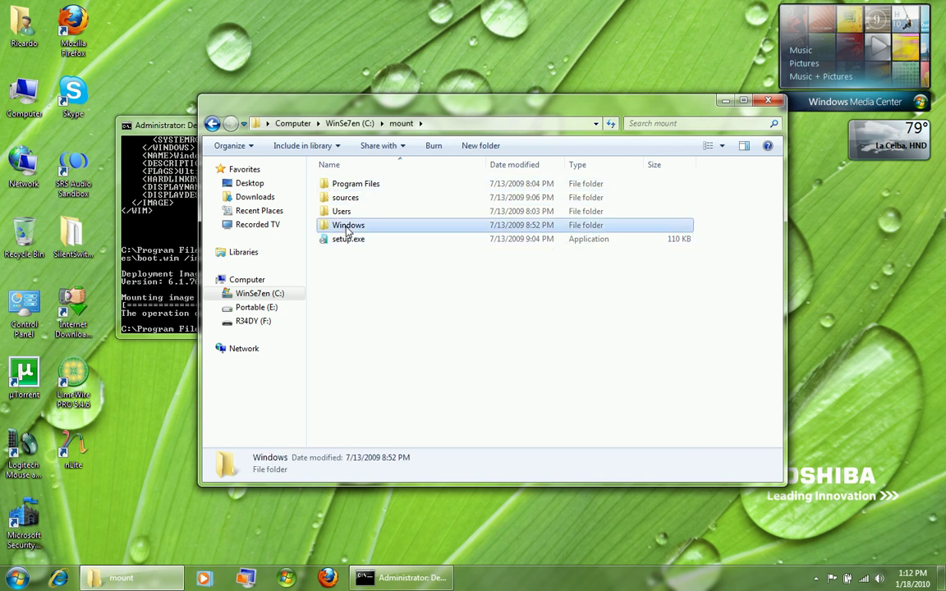
pyautogui.doubleClick(348, 230)
pyautogui.scroll(-1, 386, 271)
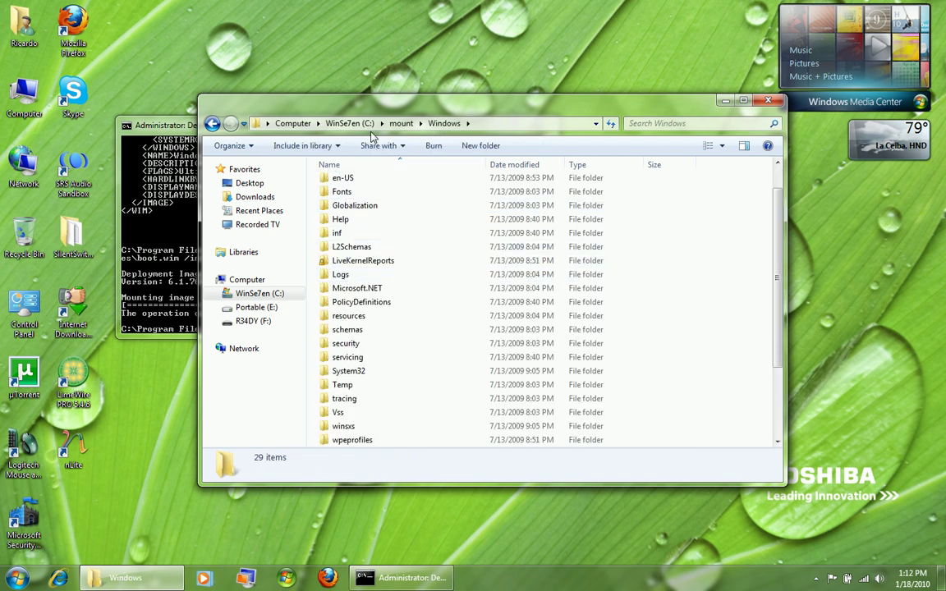
pyautogui.click(401, 123)
pyautogui.click(343, 240)
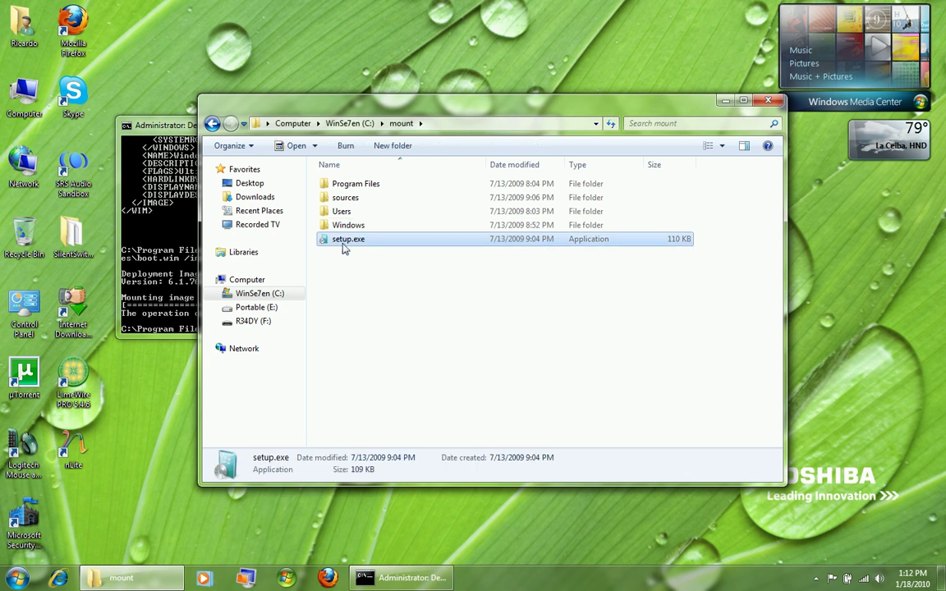
pyautogui.click(358, 271)
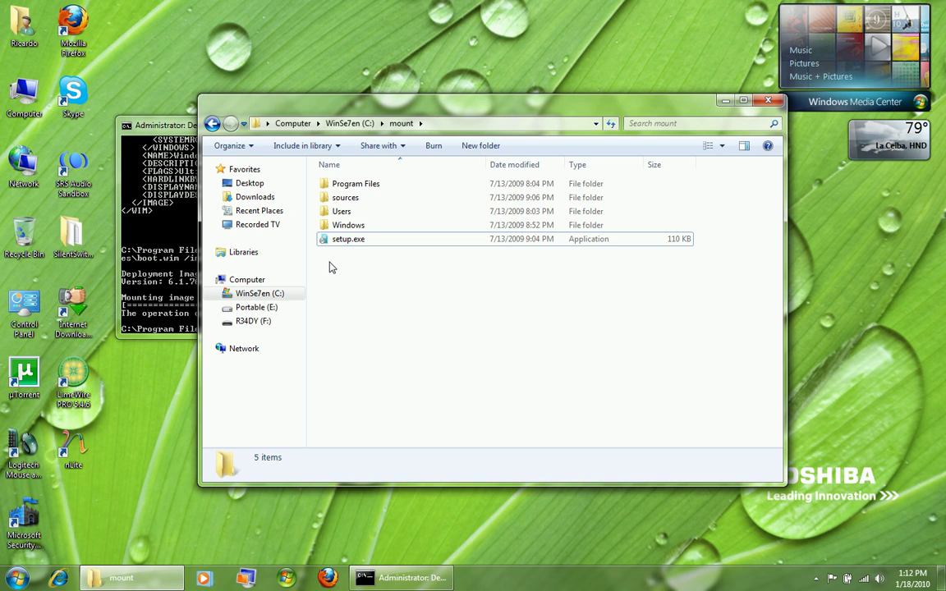
# Return to the root of drive C:, view the driver files in Drivers\TOSHIBA_RAID, and go back to the Drivers folder.
pyautogui.click(158, 242)
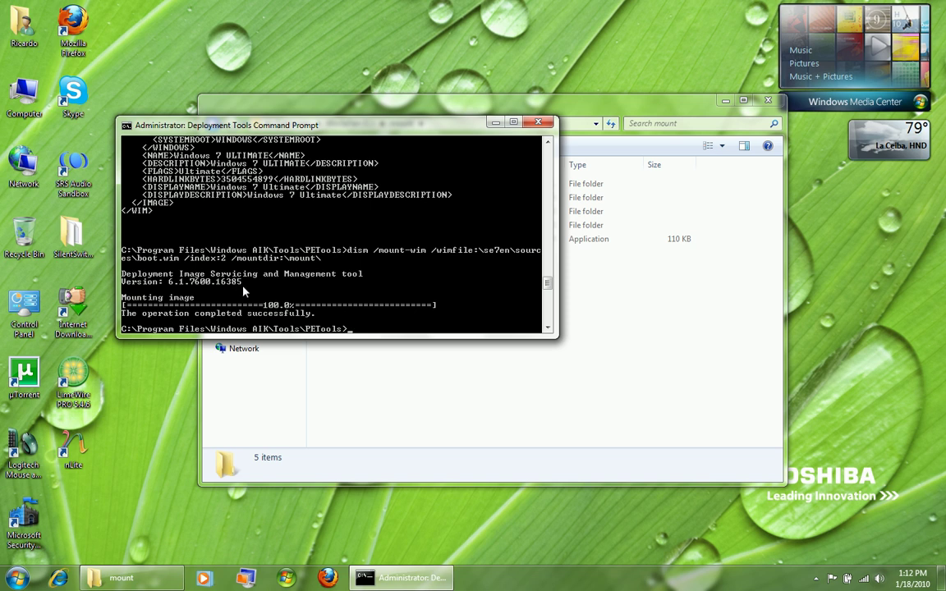
pyautogui.click(577, 325)
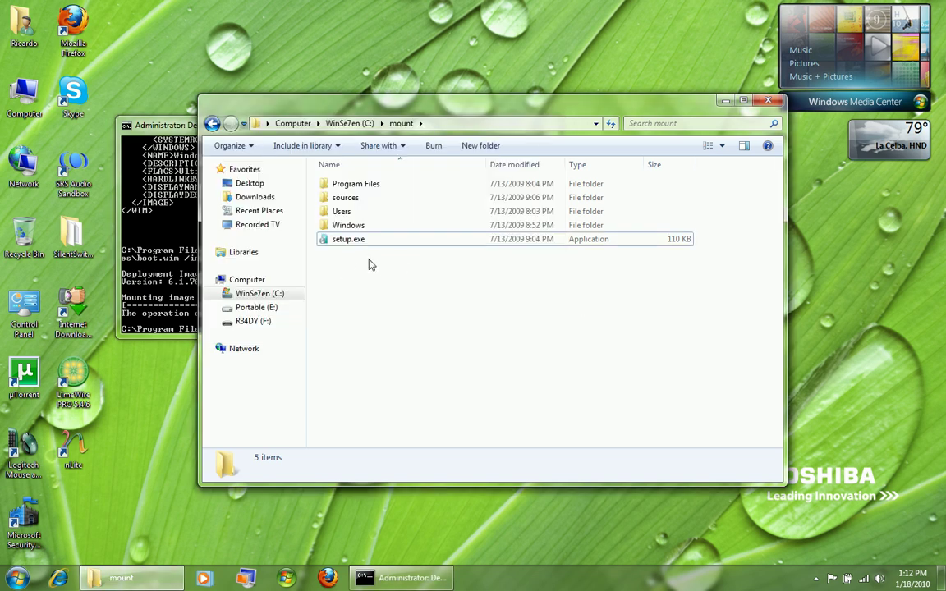
pyautogui.click(346, 124)
pyautogui.hotkey('alt', 'Tab')
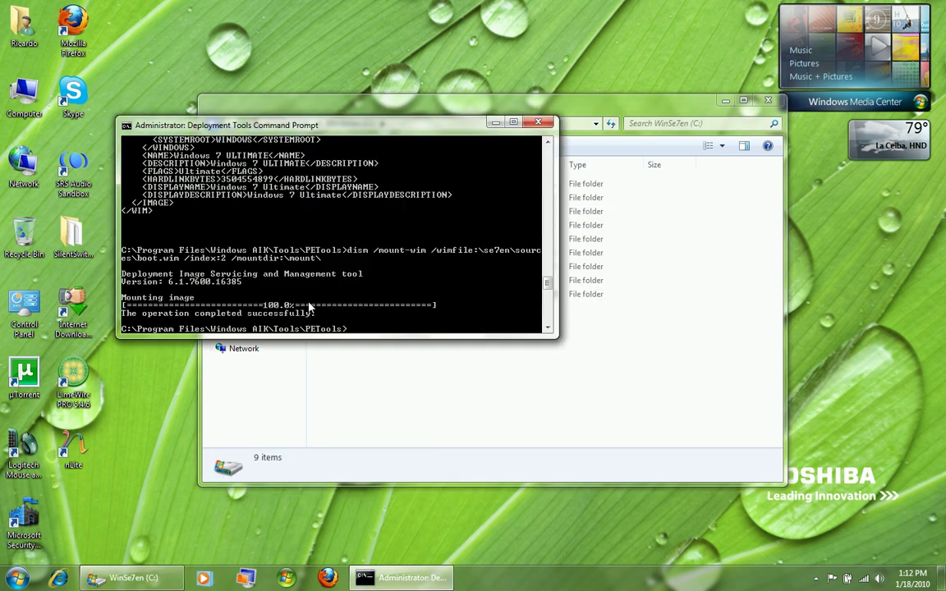
pyautogui.click(332, 344)
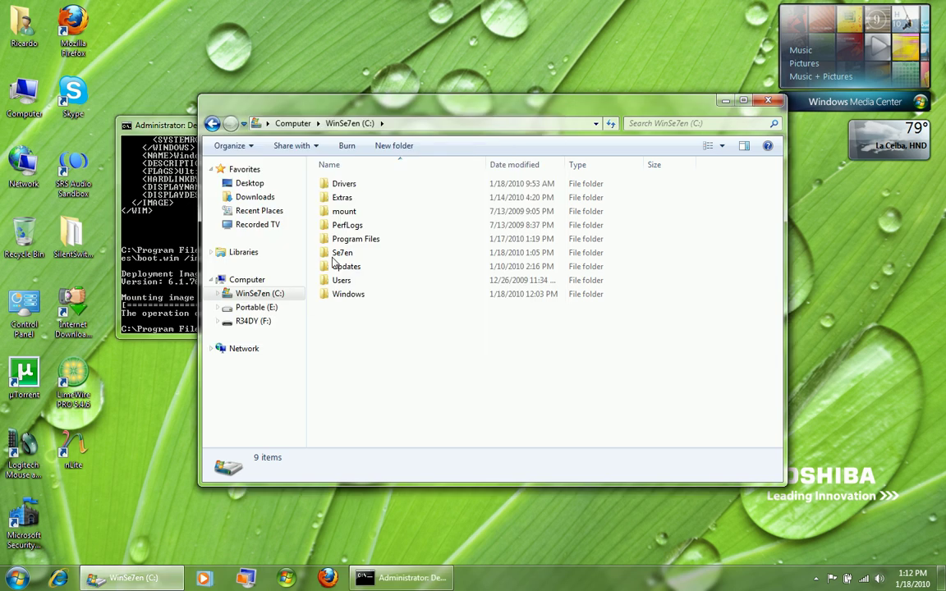
pyautogui.doubleClick(340, 187)
pyautogui.scroll(-2, 329, 345)
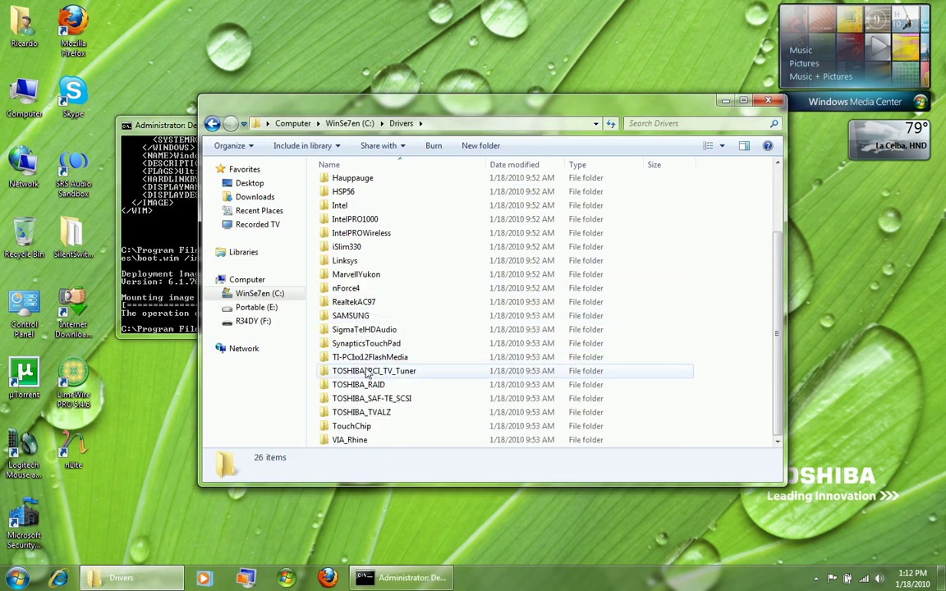
pyautogui.doubleClick(358, 385)
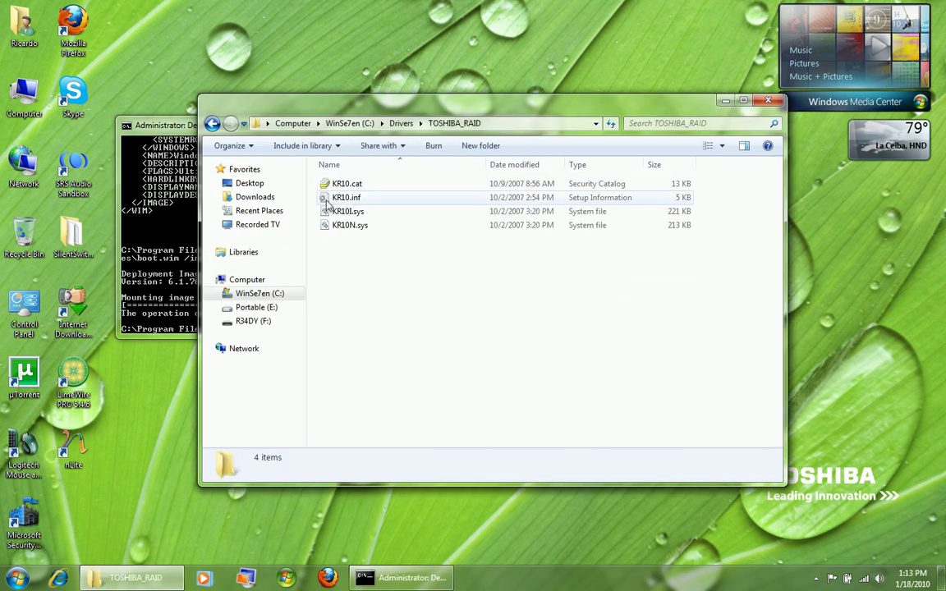
pyautogui.click(211, 124)
# Run "dism /image:\mount\ /add-driver /driver:\drivers\toshiba_raid" in the Deployment Tools Command Prompt, keeping the current color scheme without further reminders.
pyautogui.click(164, 230)
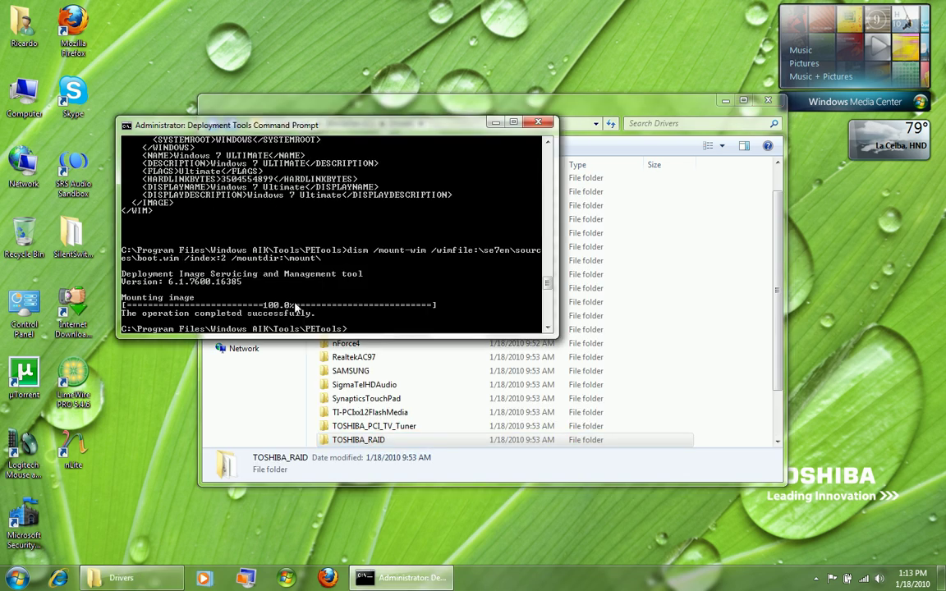
pyautogui.write('dism /image:\\mount\\ /add-driver')
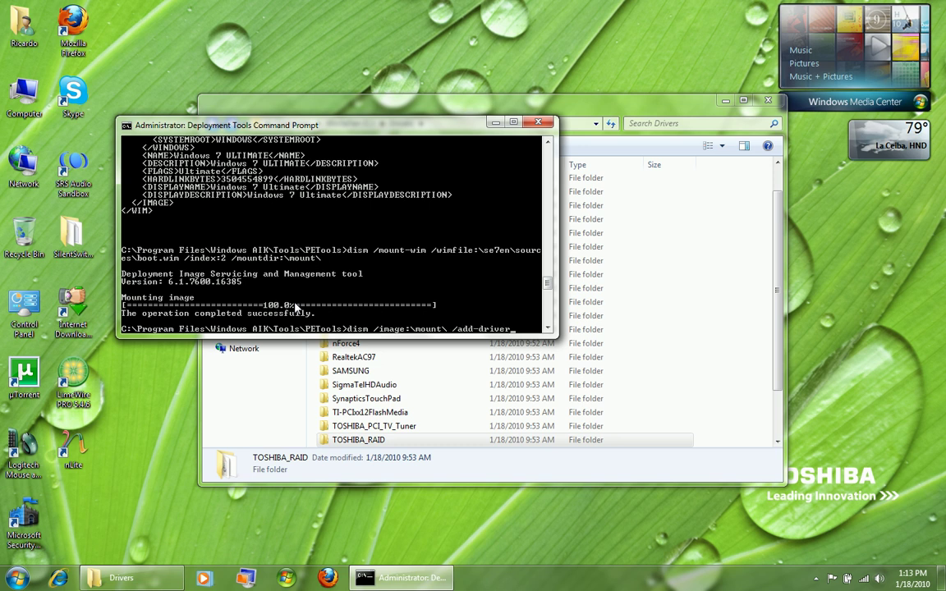
pyautogui.write(' /driver')
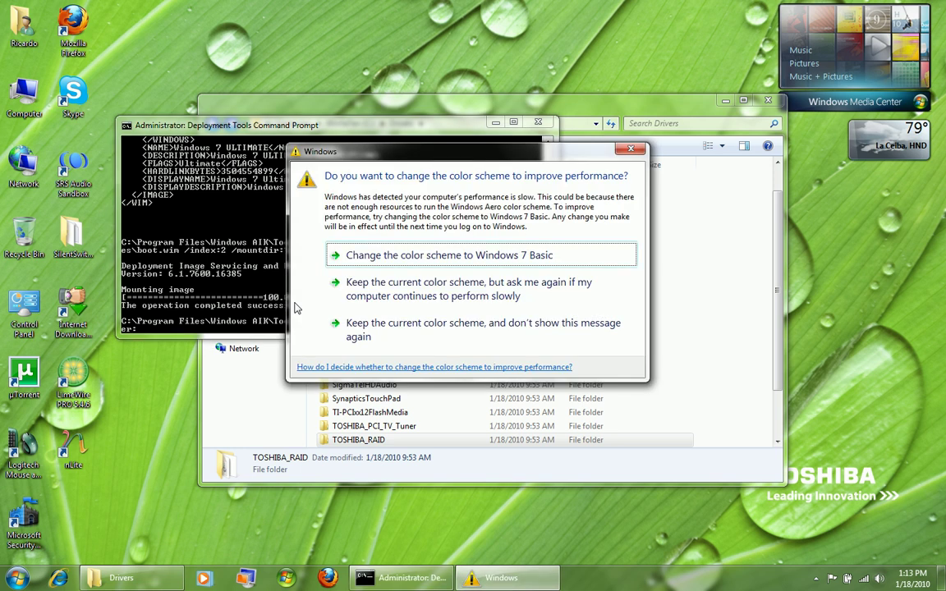
pyautogui.click(400, 333)
pyautogui.scroll(-3, 279, 325)
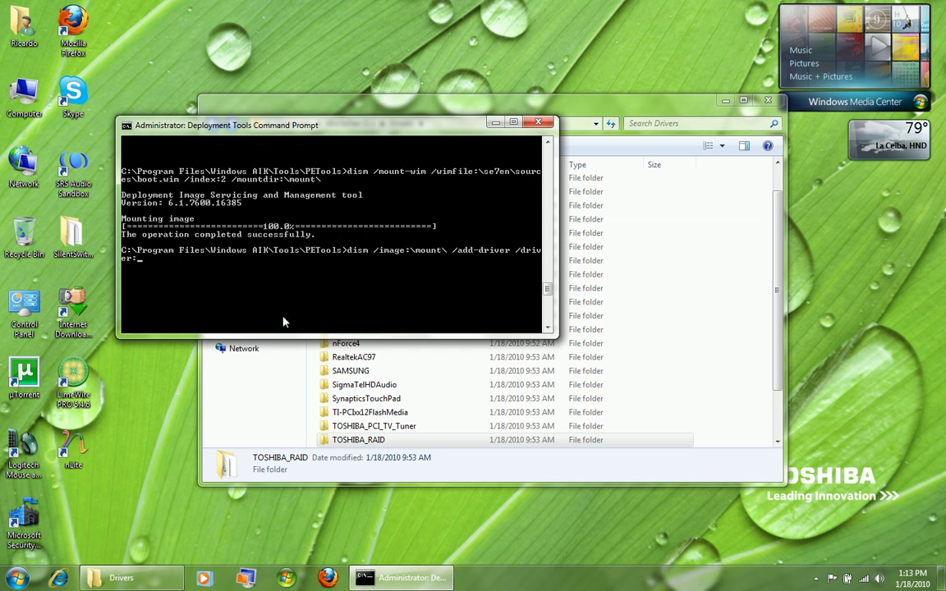
pyautogui.write('drivers\\toshiba_raid')
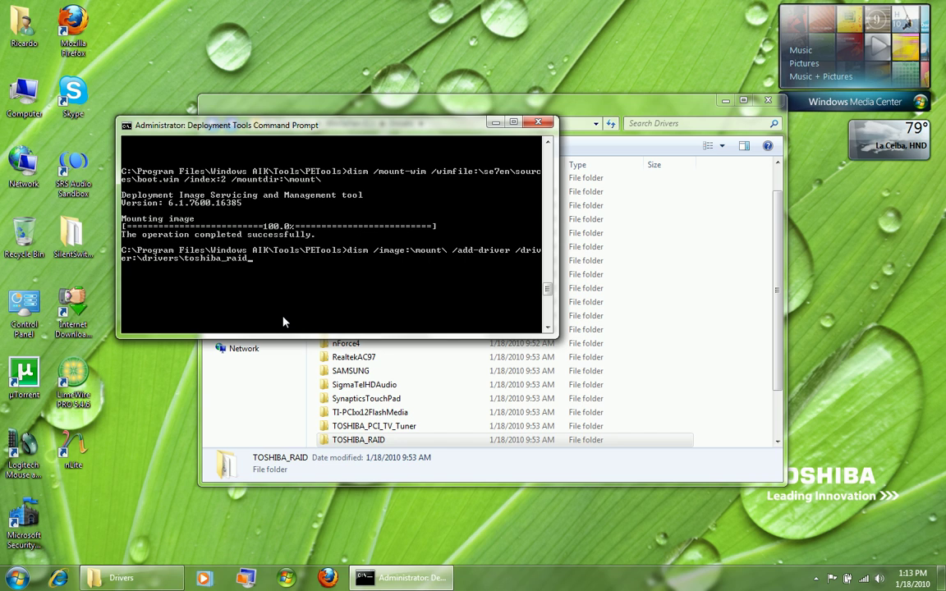
pyautogui.press('Return')
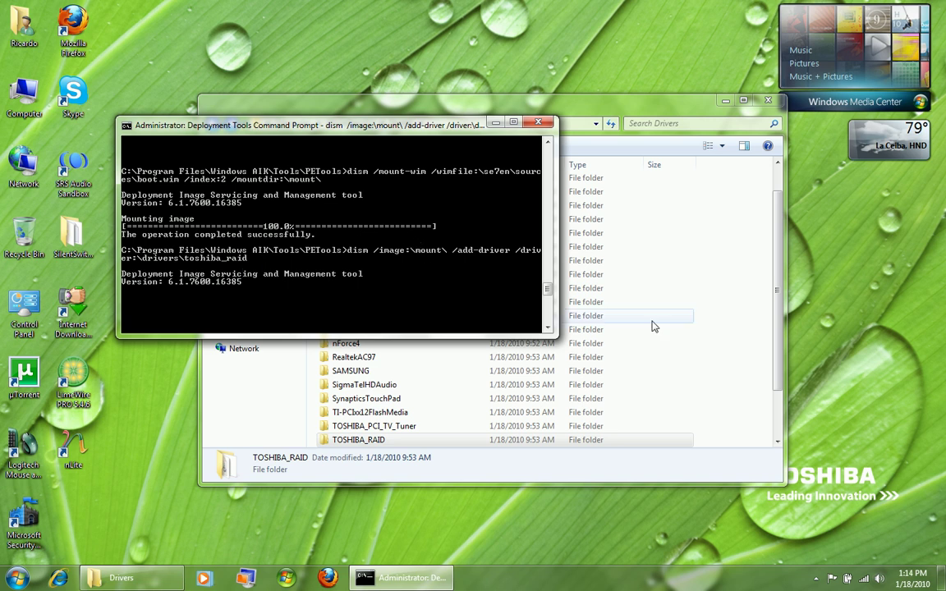
# Check the driver installation output and the mount folder on drive C:, and return to the Deployment Tools Command Prompt.
pyautogui.click(702, 323)
pyautogui.click(359, 125)
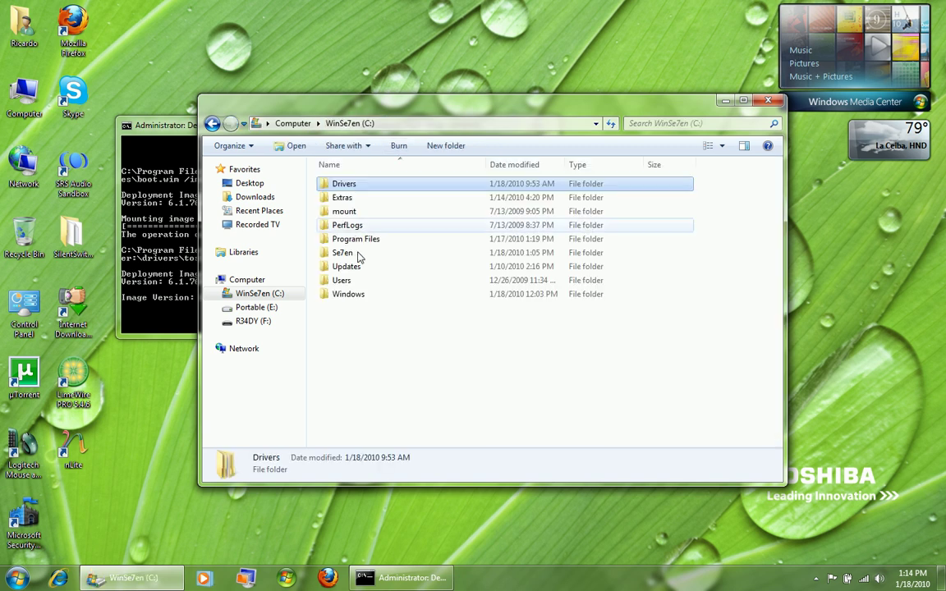
pyautogui.click(157, 272)
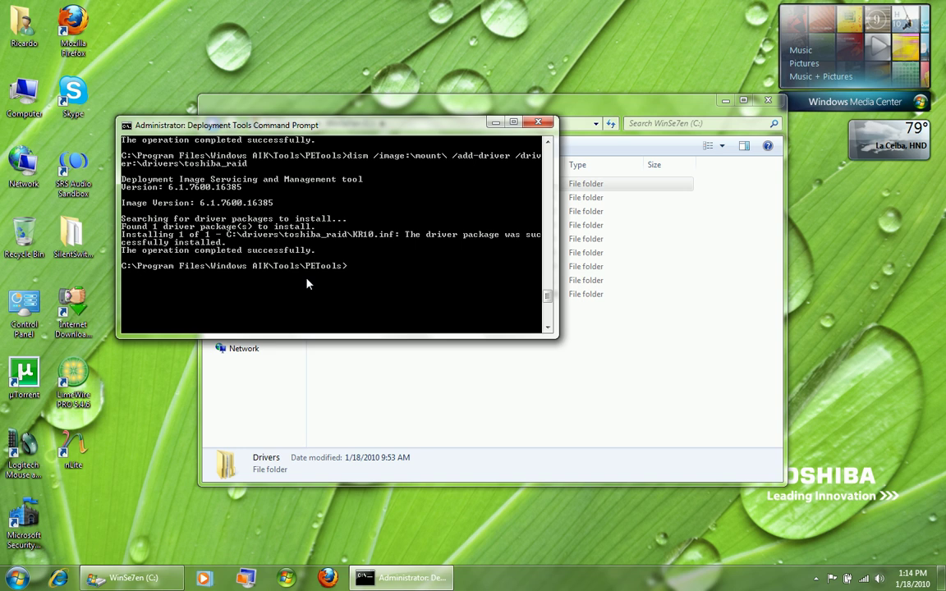
pyautogui.click(353, 362)
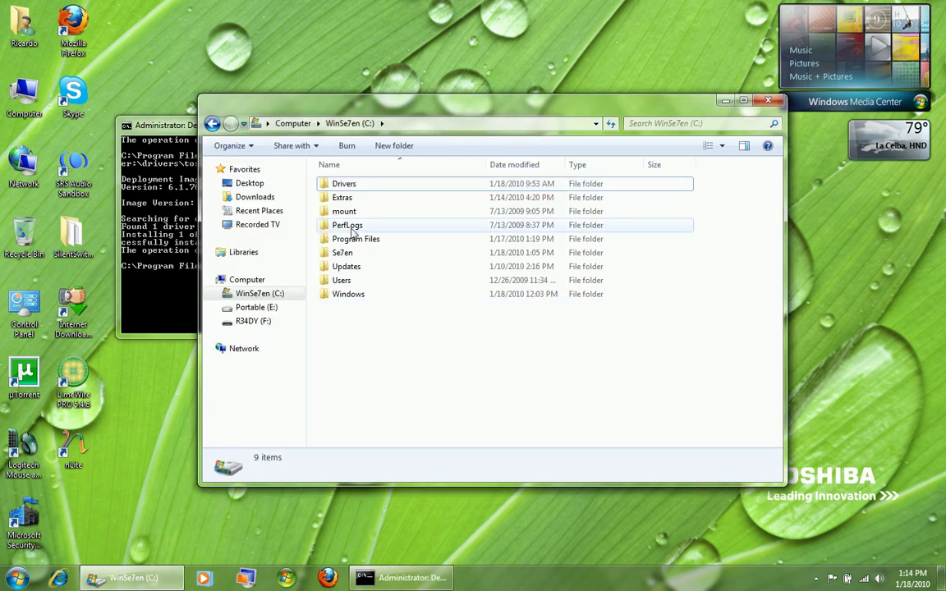
pyautogui.click(345, 212)
pyautogui.doubleClick(345, 212)
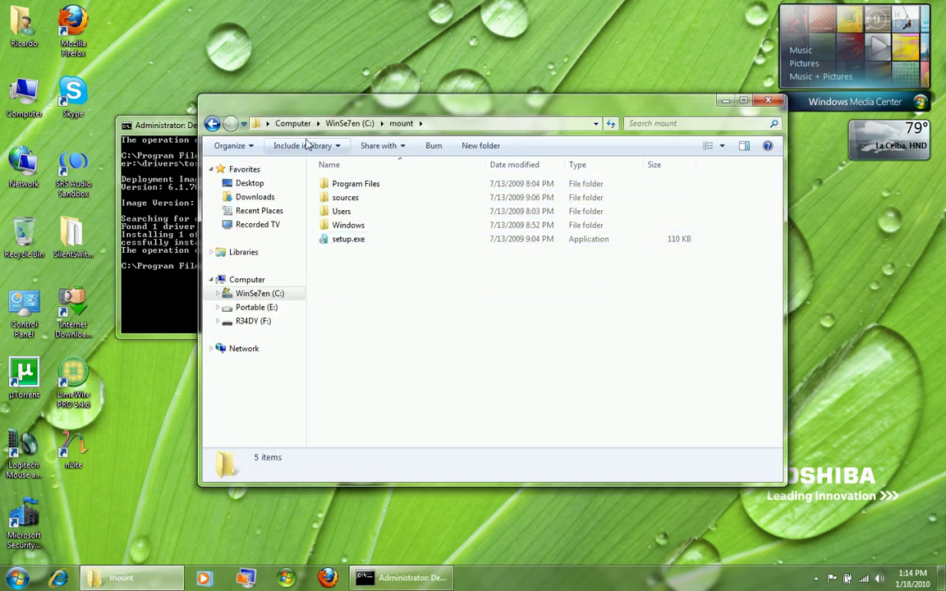
pyautogui.click(349, 123)
pyautogui.click(168, 268)
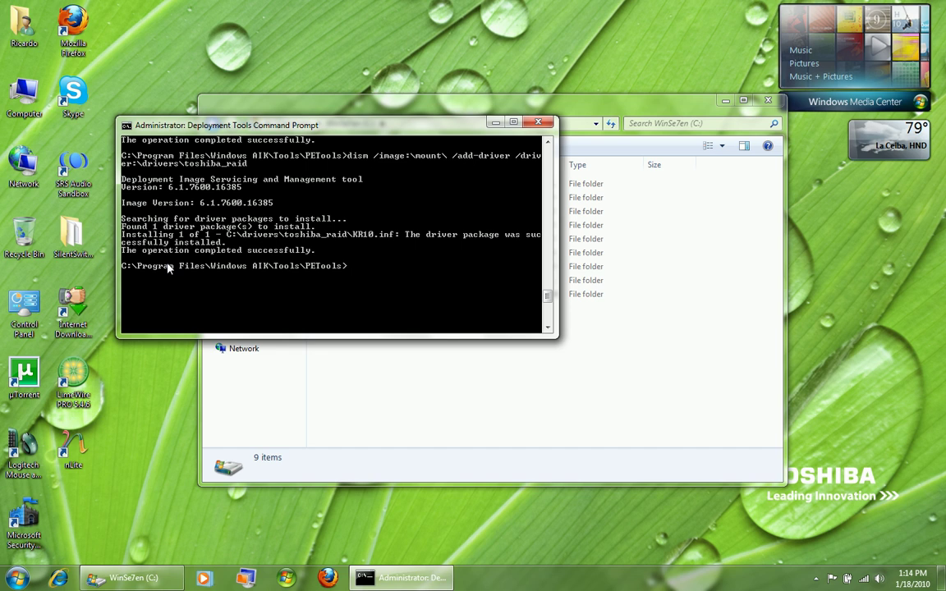
# Run "dism /unmount-wim /mountdir:\mount\ /commit" to save the changes and unmount the image.
pyautogui.write('dism /')
pyautogui.write('unmount-wim /moun')
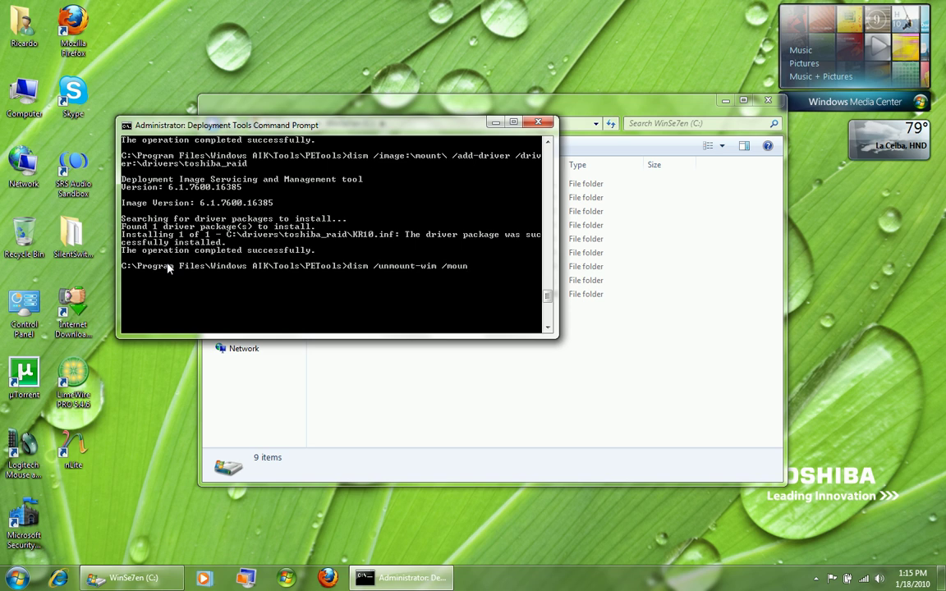
pyautogui.write('tdir:\\mount\\')
pyautogui.write('/discard')
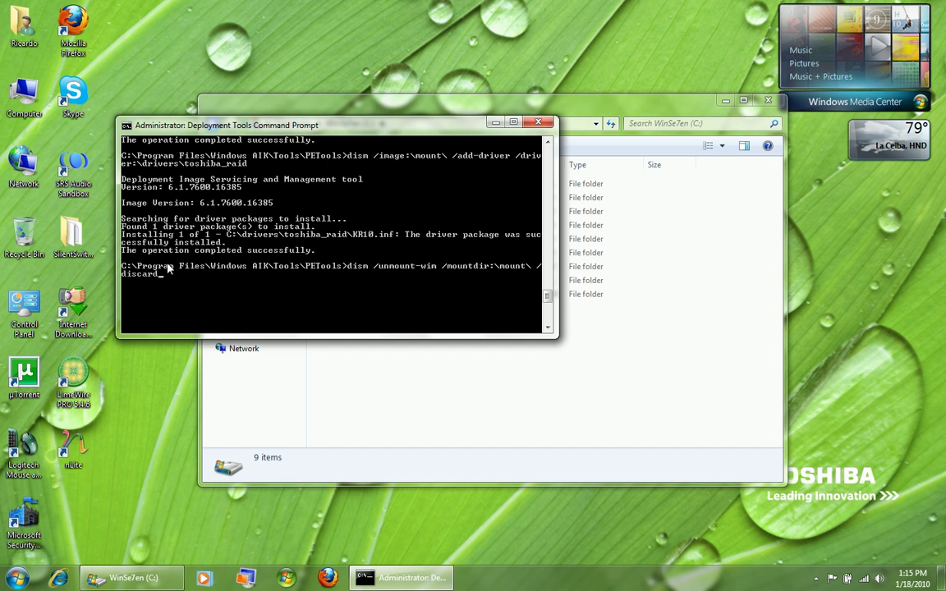
pyautogui.press('BackSpace')
pyautogui.press('BackSpace')
pyautogui.press('BackSpace')
pyautogui.write('commit')
pyautogui.press('Return')
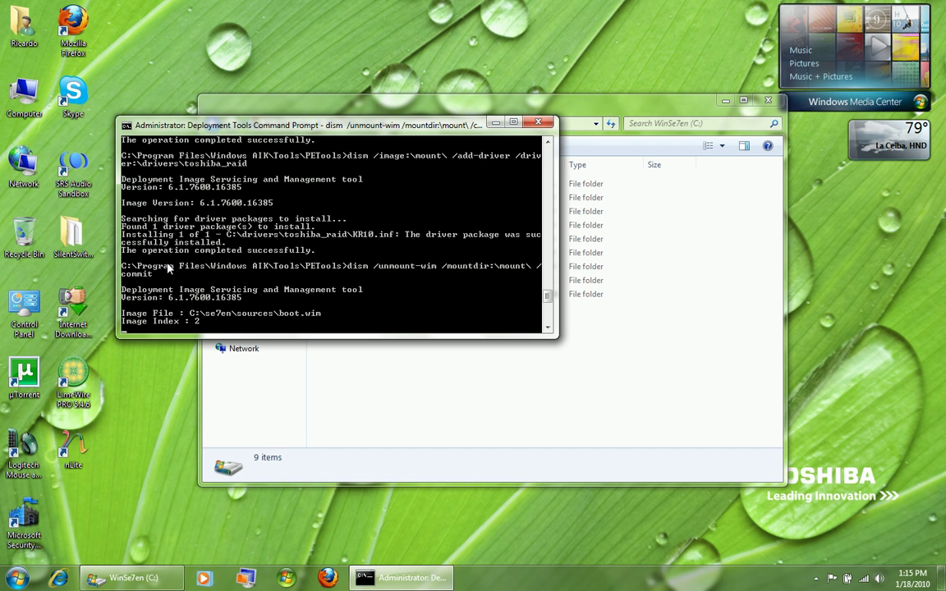
# View the mount folder's contents during the unmount and go back to the root of drive C:.
pyautogui.click(335, 369)
pyautogui.doubleClick(341, 212)
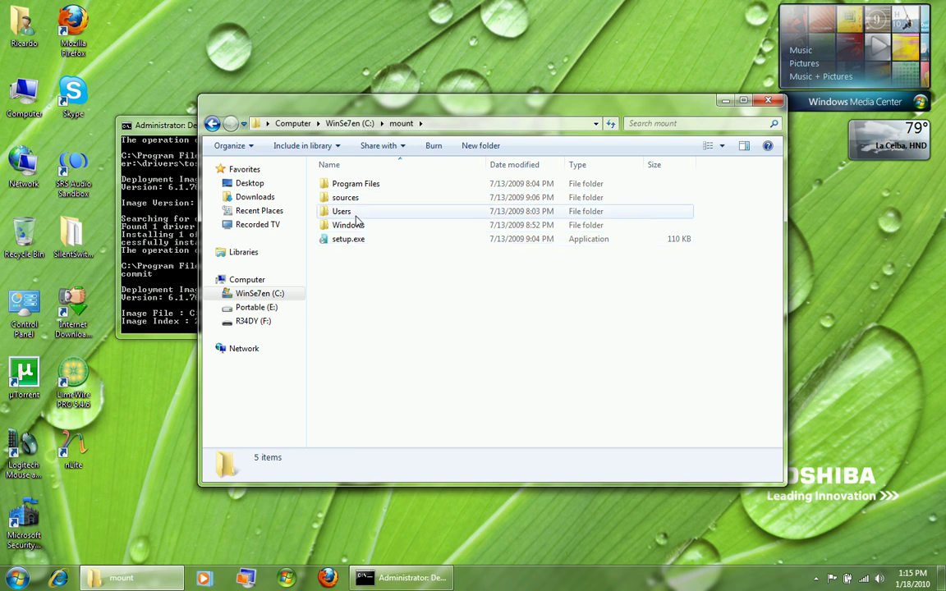
pyautogui.click(349, 125)
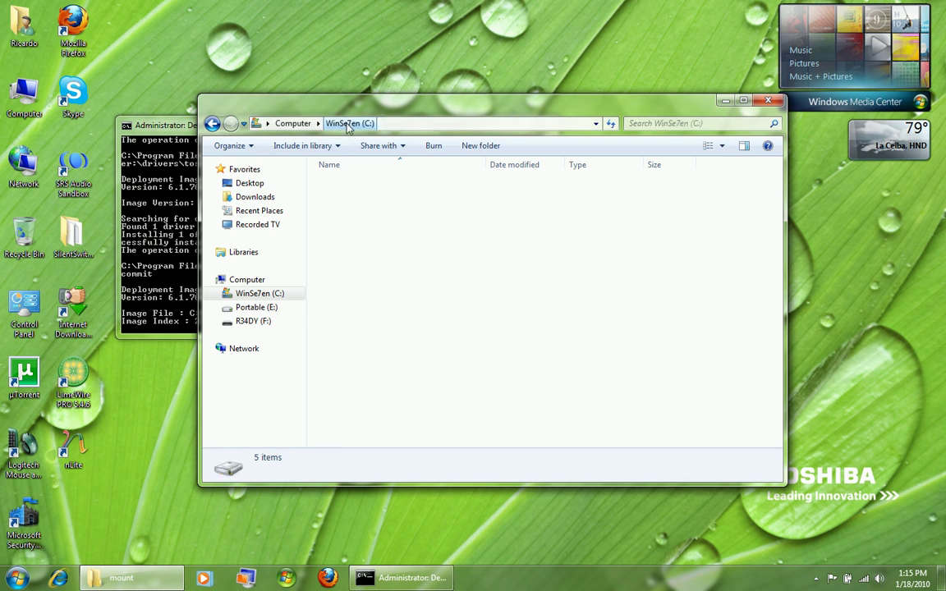
# Turn off real-time protection in Microsoft Security Essentials, save the change, and close its window.
pyautogui.click(815, 579)
pyautogui.doubleClick(795, 493)
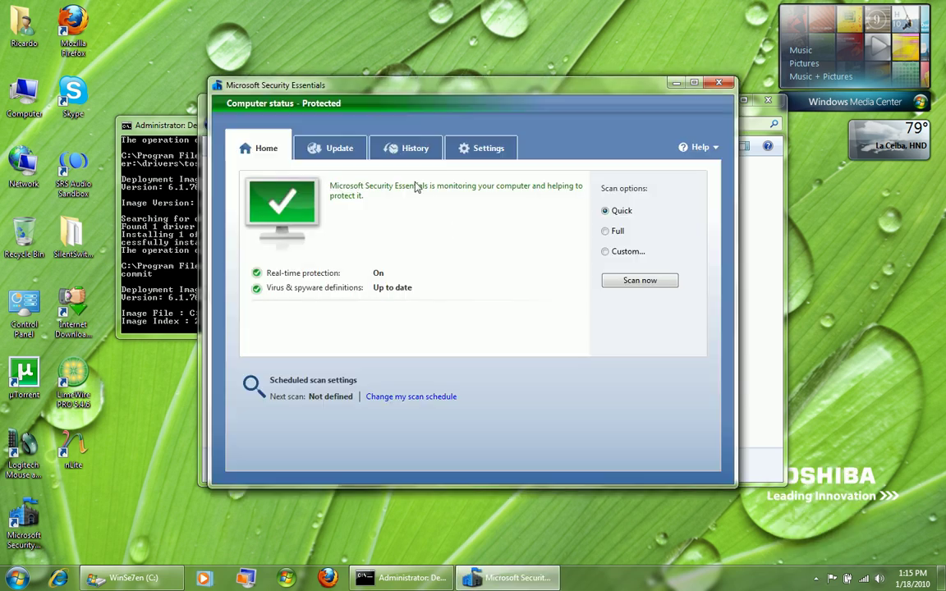
pyautogui.click(460, 149)
pyautogui.click(275, 206)
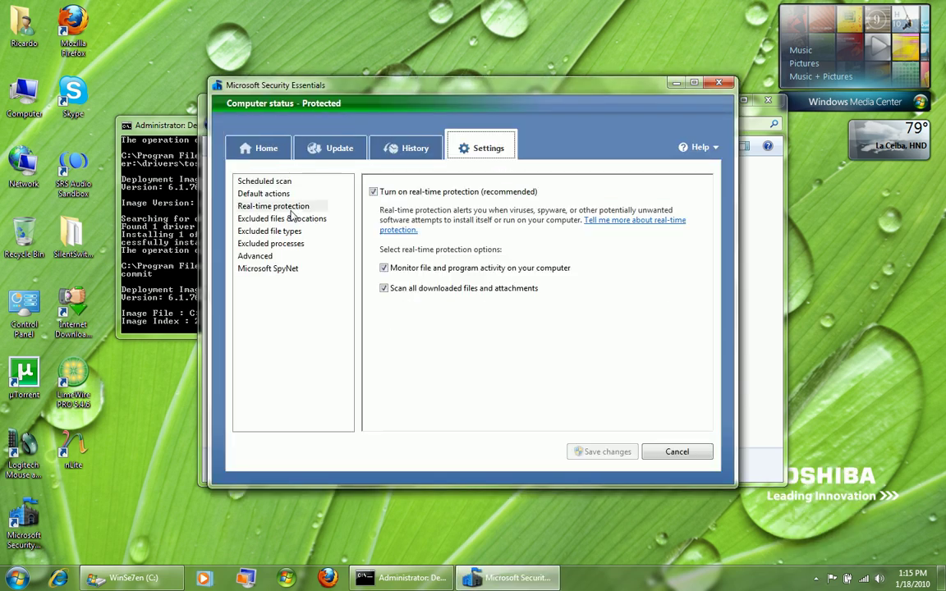
pyautogui.click(374, 191)
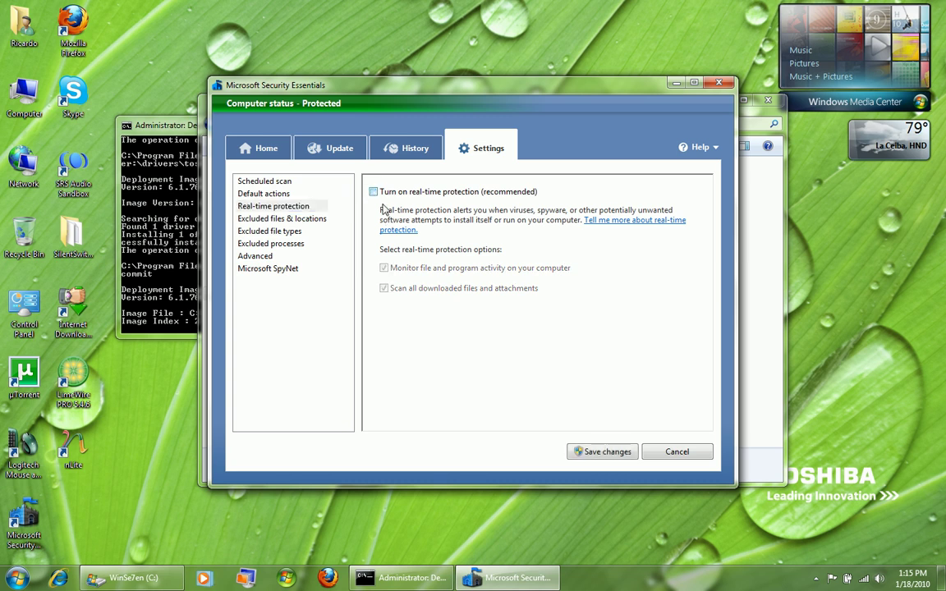
pyautogui.click(612, 454)
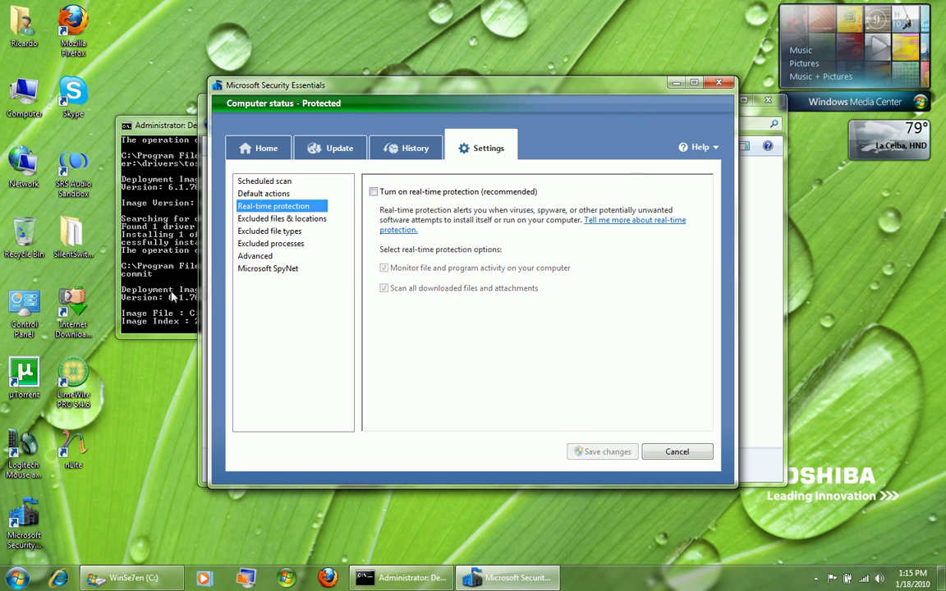
pyautogui.click(160, 125)
pyautogui.click(721, 82)
# Check the unmount progress in the Deployment Tools Command Prompt, dismiss the antispyware notification, and open the mount folder on drive C:.
pyautogui.click(346, 379)
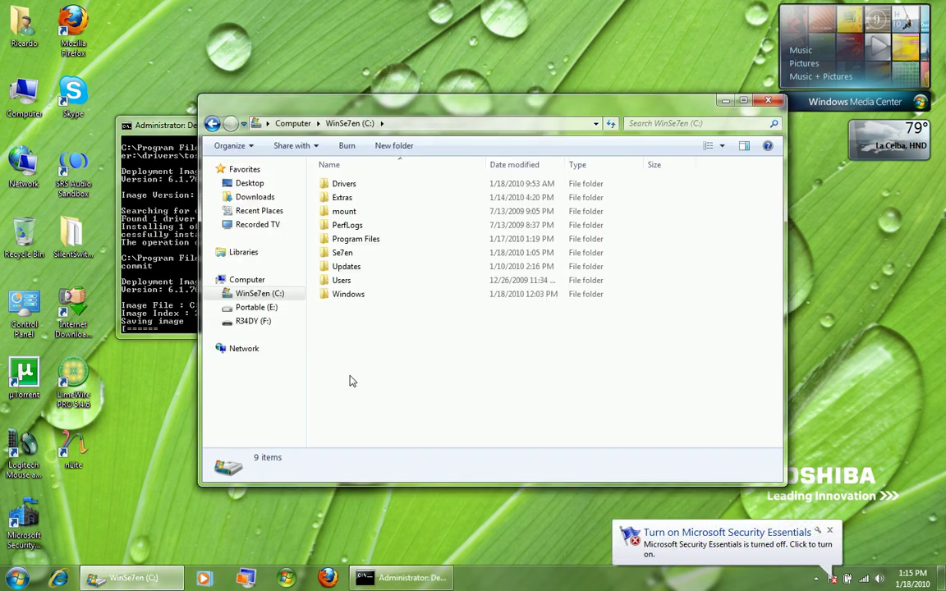
pyautogui.click(159, 230)
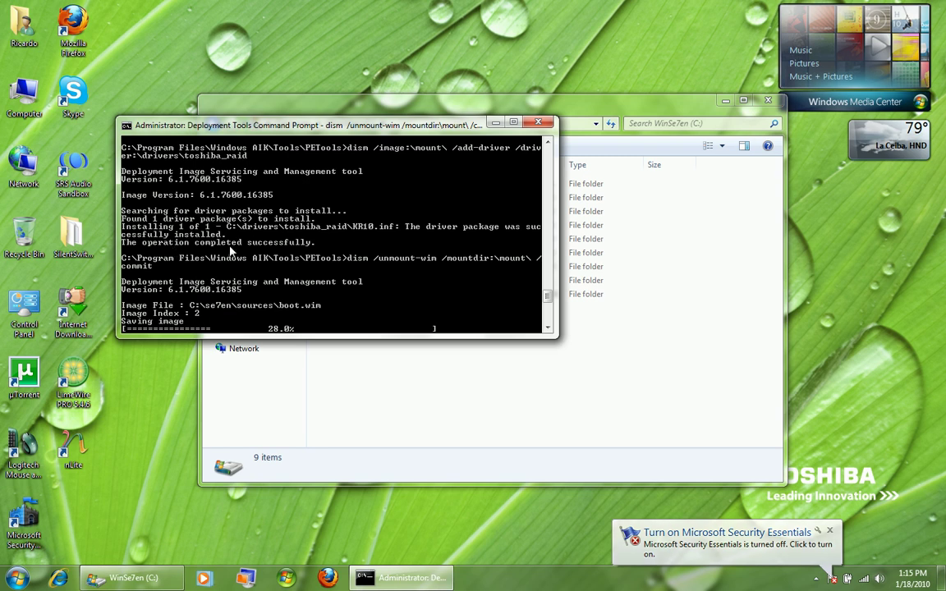
pyautogui.scroll(-2, 171, 250)
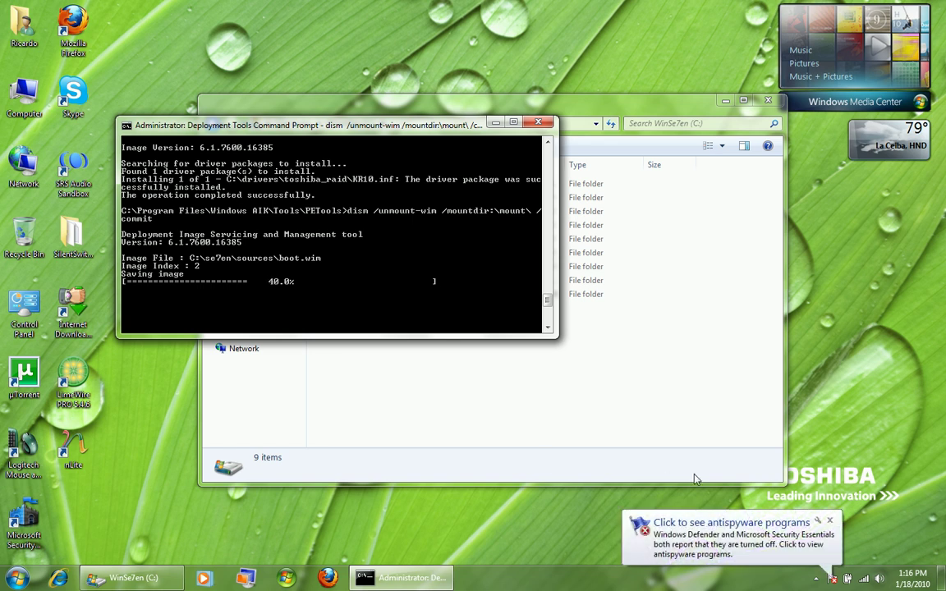
pyautogui.click(831, 523)
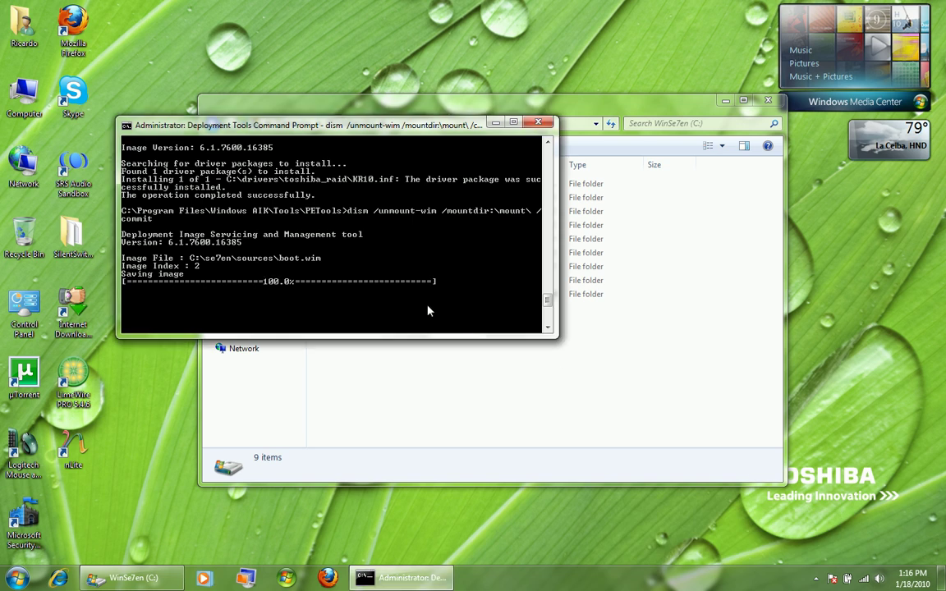
pyautogui.click(423, 374)
pyautogui.doubleClick(335, 212)
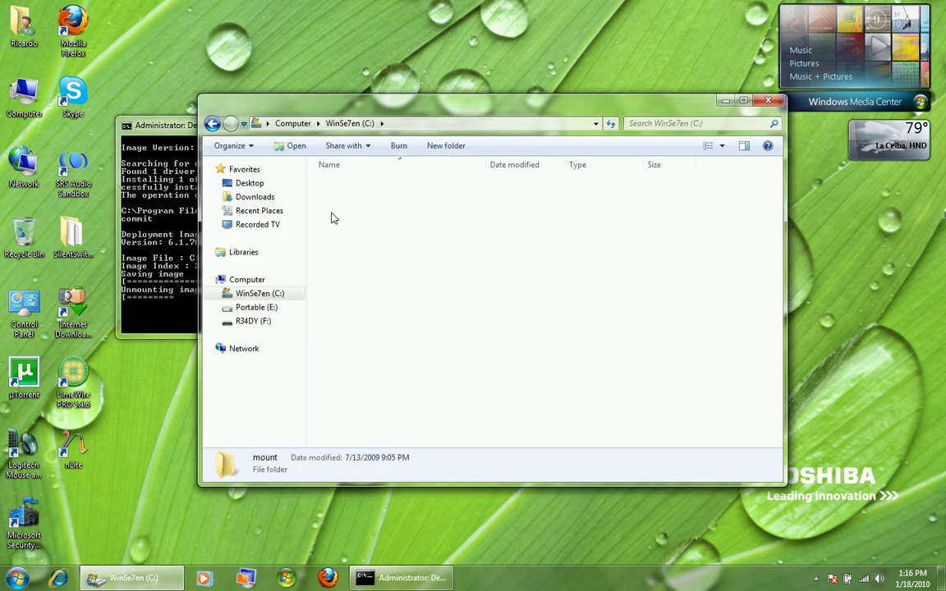
# Return to the root of drive C: and check the unmount progress in the Deployment Tools Command Prompt.
pyautogui.click(350, 124)
pyautogui.click(356, 352)
pyautogui.click(155, 265)
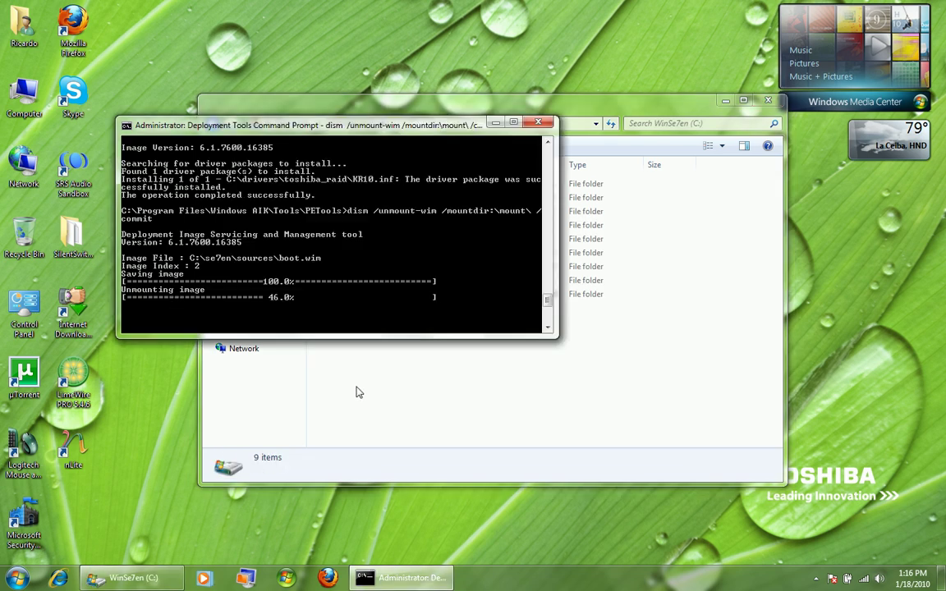
pyautogui.click(356, 393)
pyautogui.click(178, 295)
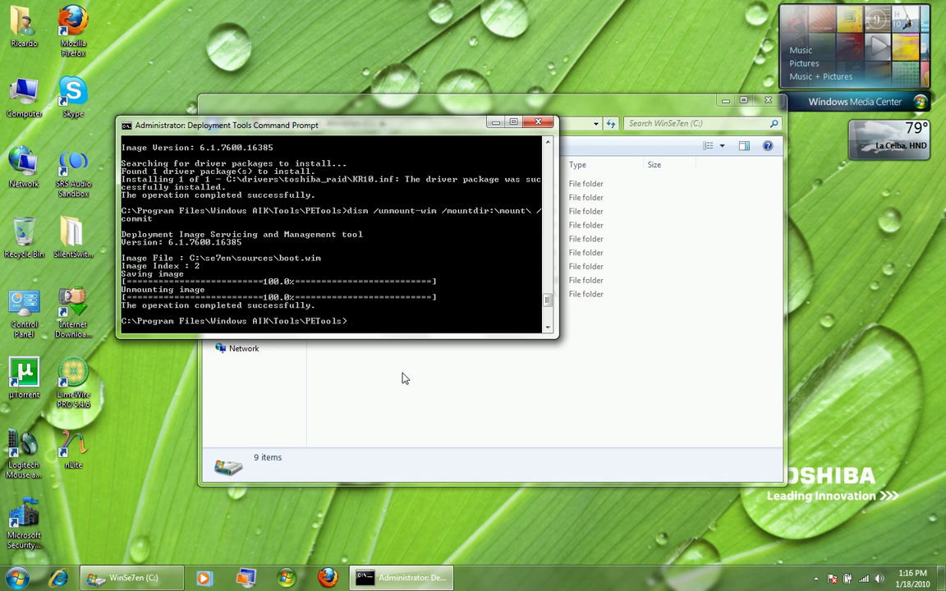
pyautogui.click(402, 378)
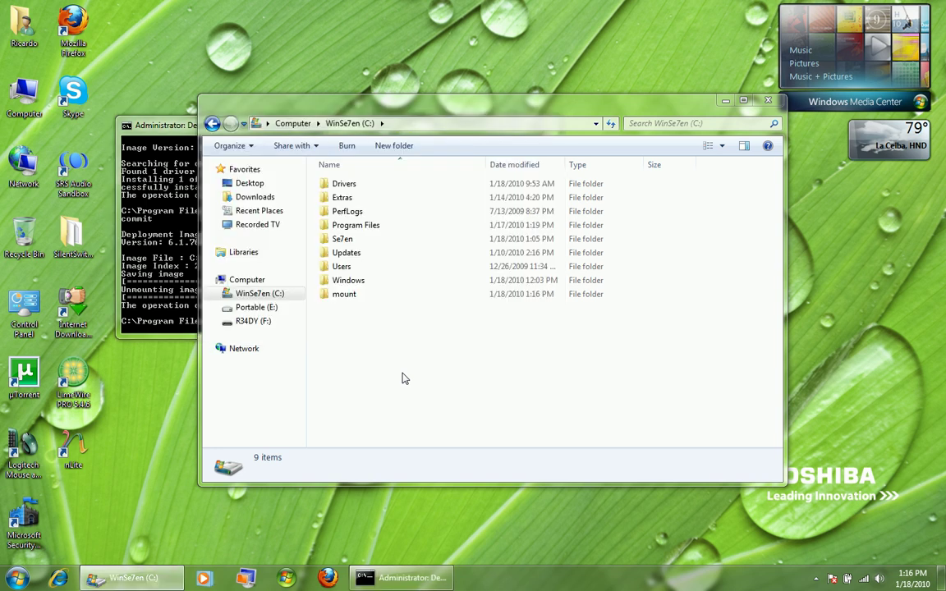
# Open the sources folder inside C:\Se7en and select install.wim.
pyautogui.click(345, 239)
pyautogui.doubleClick(347, 239)
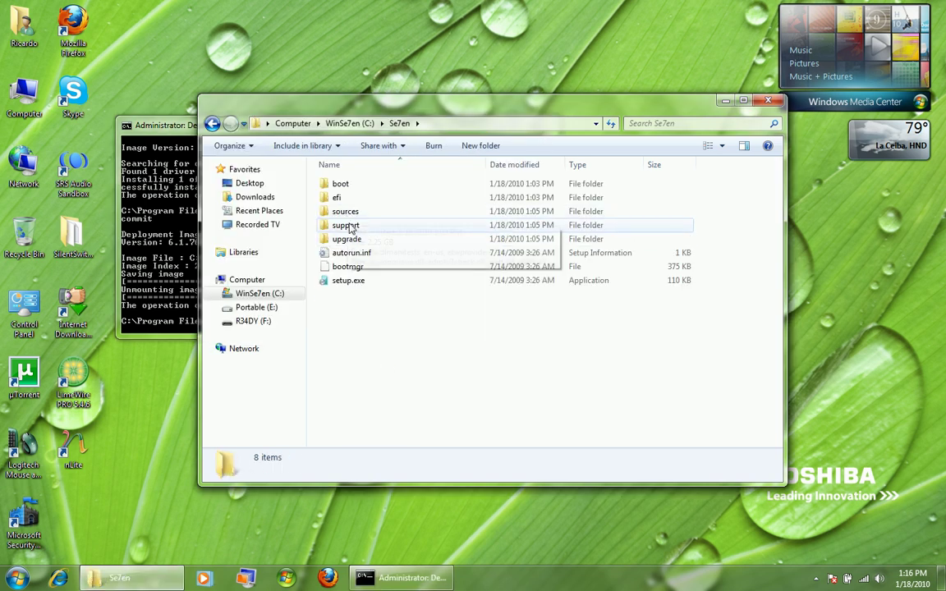
pyautogui.doubleClick(346, 213)
pyautogui.click(352, 294)
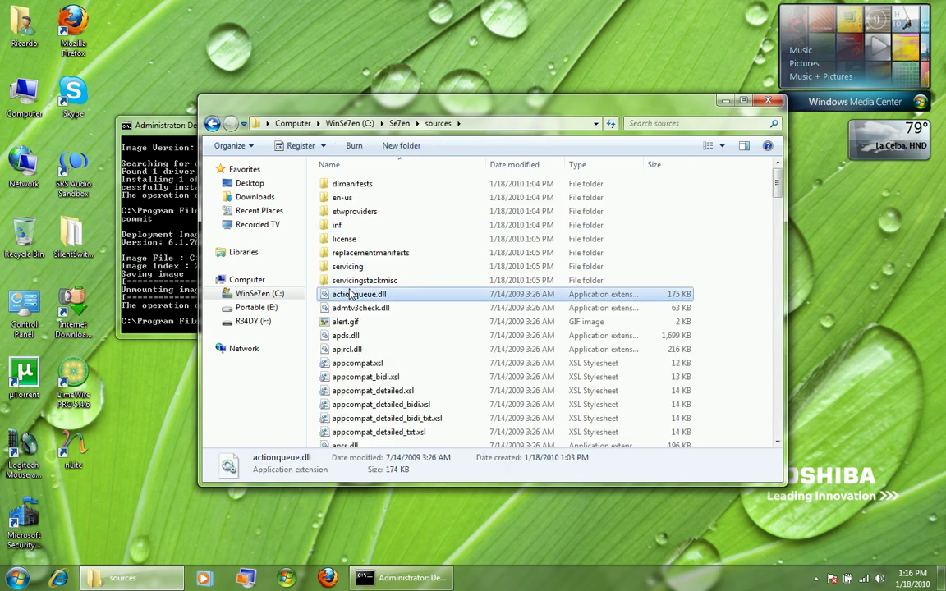
pyautogui.write('ins')
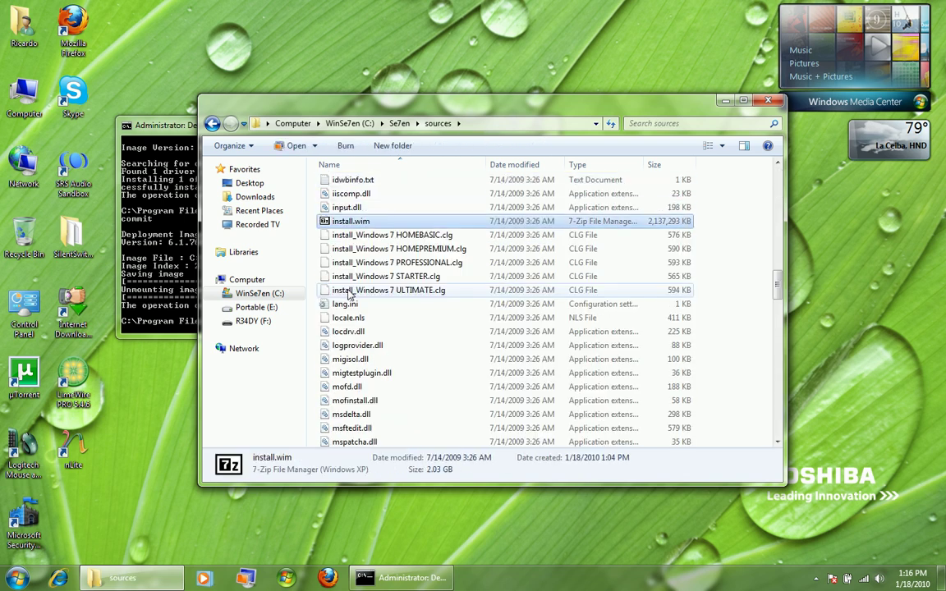
# Open install.wim in 7-Zip, look over its numbered image folders from 1 to 5, and close the archive.
pyautogui.rightClick(345, 220)
pyautogui.moveTo(415, 243)
pyautogui.click(571, 239)
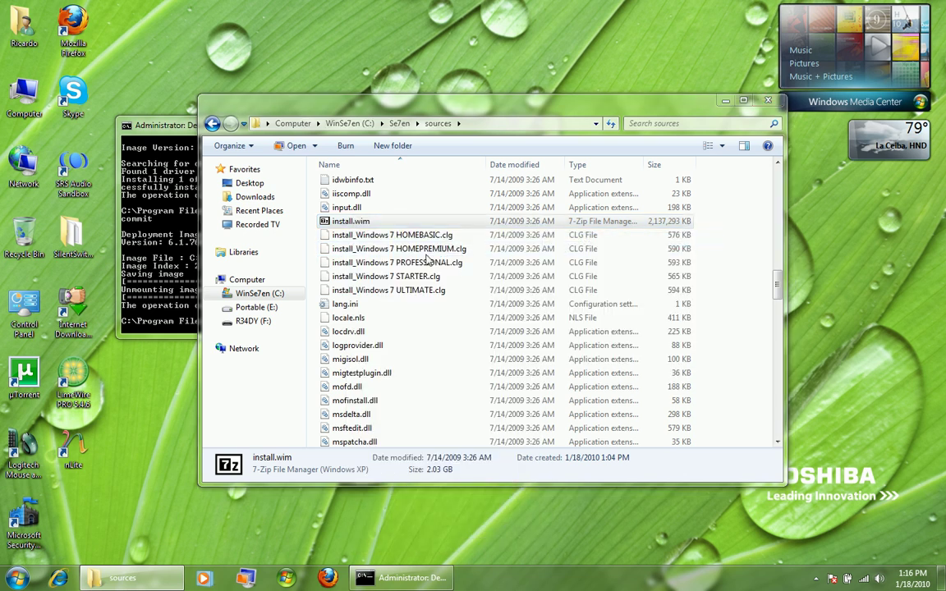
pyautogui.click(159, 249)
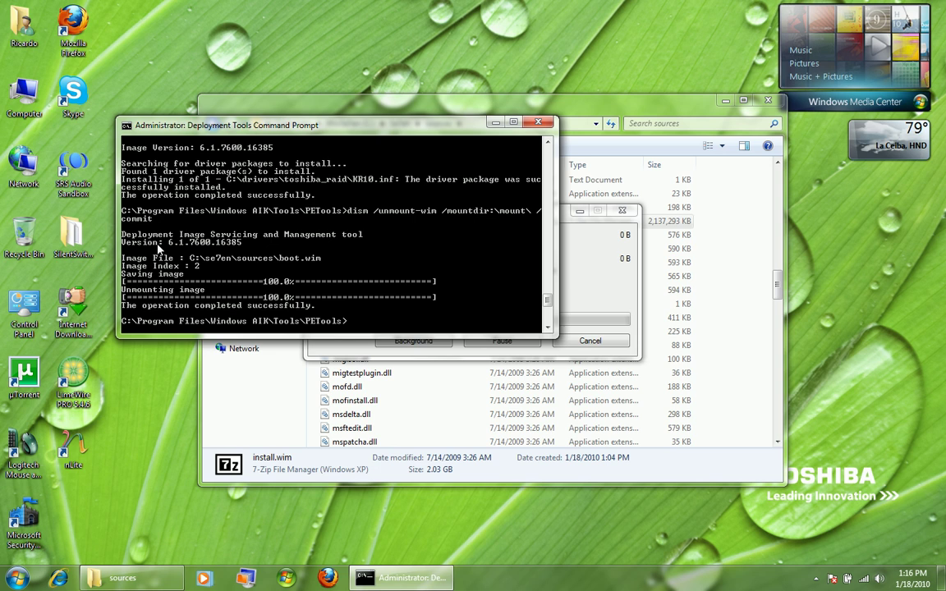
pyautogui.click(539, 376)
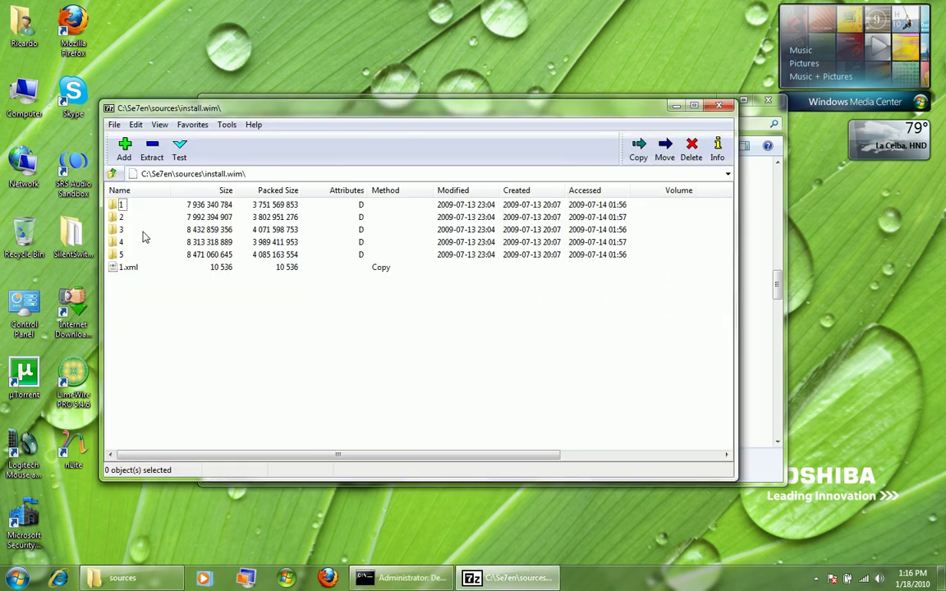
pyautogui.click(121, 204)
pyautogui.click(120, 230)
pyautogui.click(122, 255)
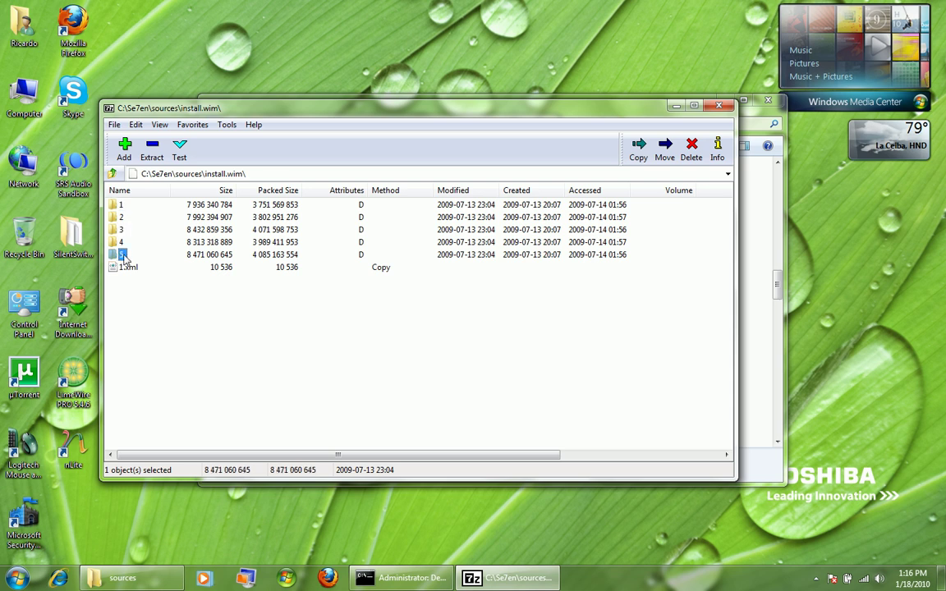
pyautogui.click(719, 105)
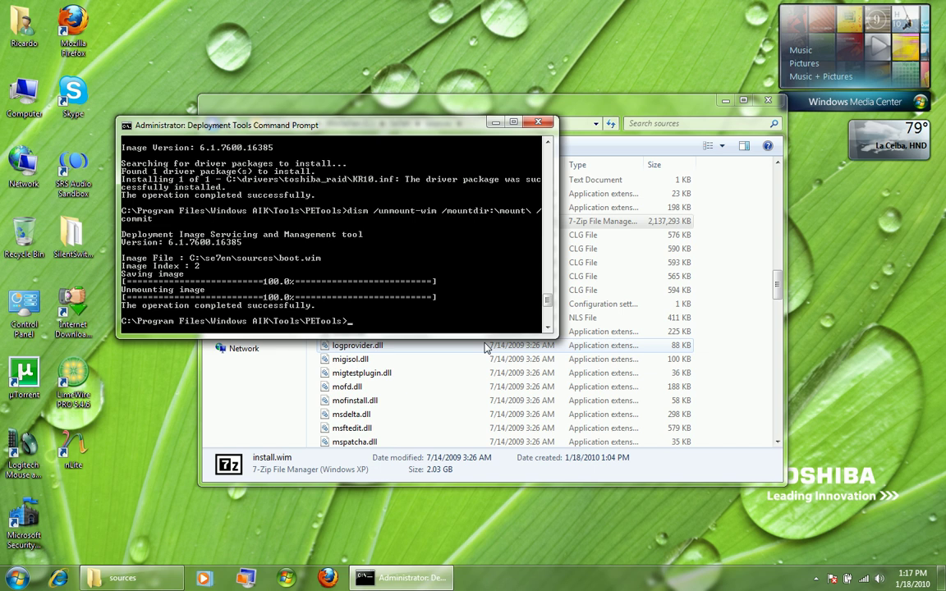
pyautogui.write('imagex /delete\\se7en\\so')
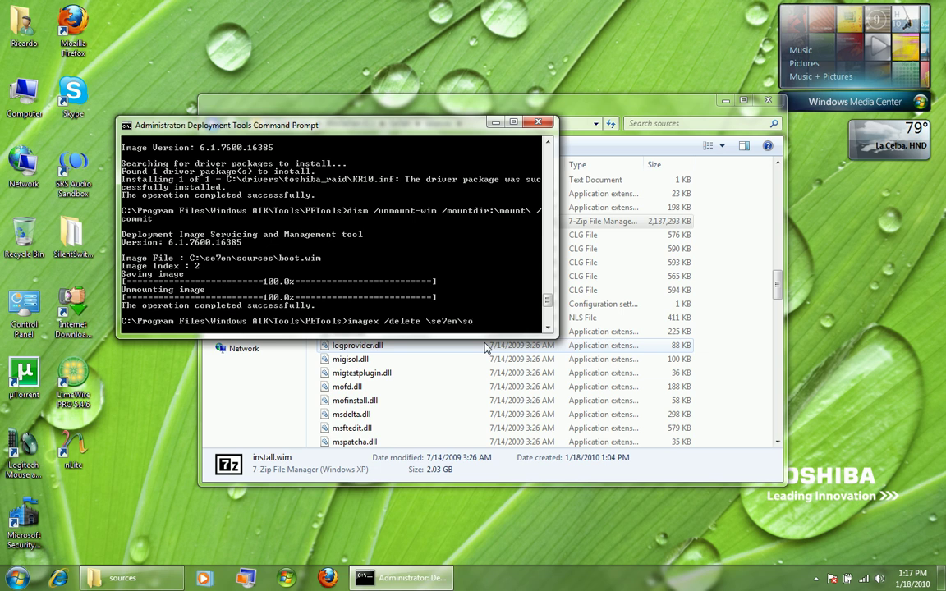
pyautogui.write('urces\\install.wim 1 /check')
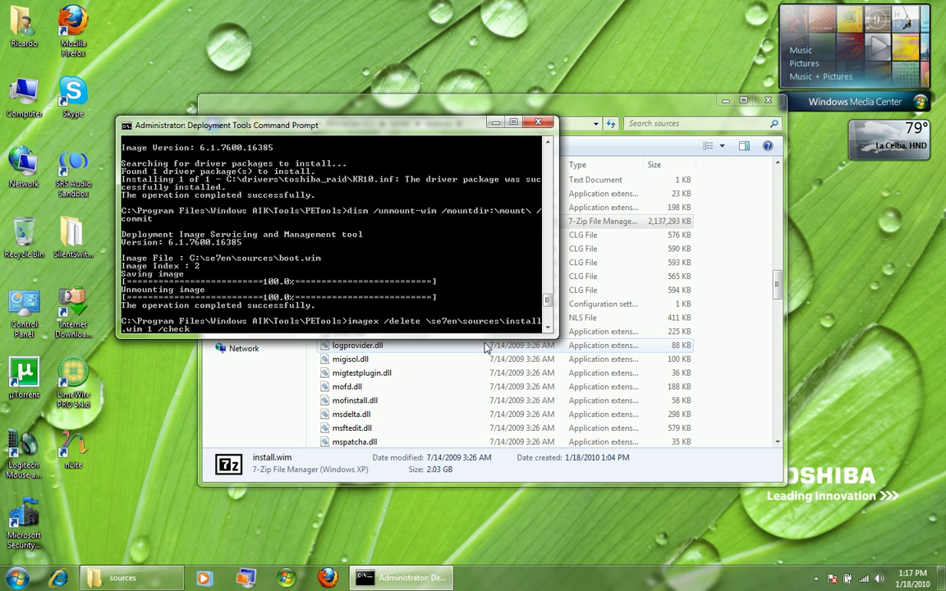
pyautogui.press('BackSpace')
pyautogui.press('BackSpace')
pyautogui.press('BackSpace')
pyautogui.press('BackSpace')
pyautogui.press('BackSpace')
pyautogui.press('BackSpace')
pyautogui.press('BackSpace')
pyautogui.press('BackSpace')
pyautogui.press('BackSpace')
pyautogui.press('BackSpace')
pyautogui.press('BackSpace')
pyautogui.press('BackSpace')
pyautogui.press('BackSpace')
pyautogui.press('BackSpace')
pyautogui.press('BackSpace')
pyautogui.press('BackSpace')
pyautogui.press('BackSpace')
pyautogui.press('BackSpace')
pyautogui.press('BackSpace')
pyautogui.press('BackSpace')
pyautogui.press('BackSpace')
pyautogui.press('BackSpace')
pyautogui.press('BackSpace')
pyautogui.press('BackSpace')
pyautogui.press('BackSpace')
pyautogui.press('BackSpace')
pyautogui.press('BackSpace')
pyautogui.press('BackSpace')
pyautogui.press('BackSpace')
pyautogui.press('BackSpace')
pyautogui.press('BackSpace')
pyautogui.press('BackSpace')
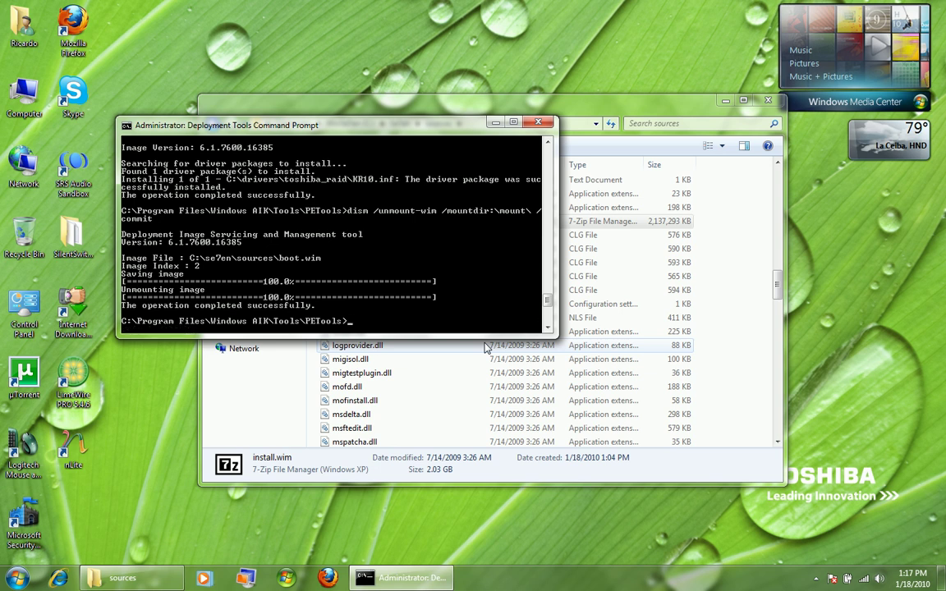
# Check the file size of install.wim in the sources folder and return to the Deployment Tools Command Prompt.
pyautogui.click(386, 388)
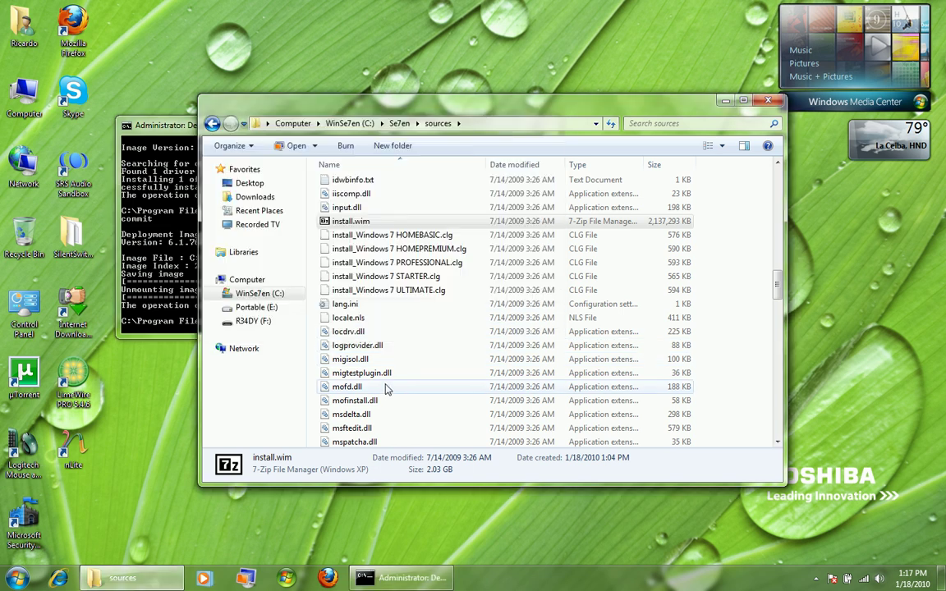
pyautogui.click(345, 226)
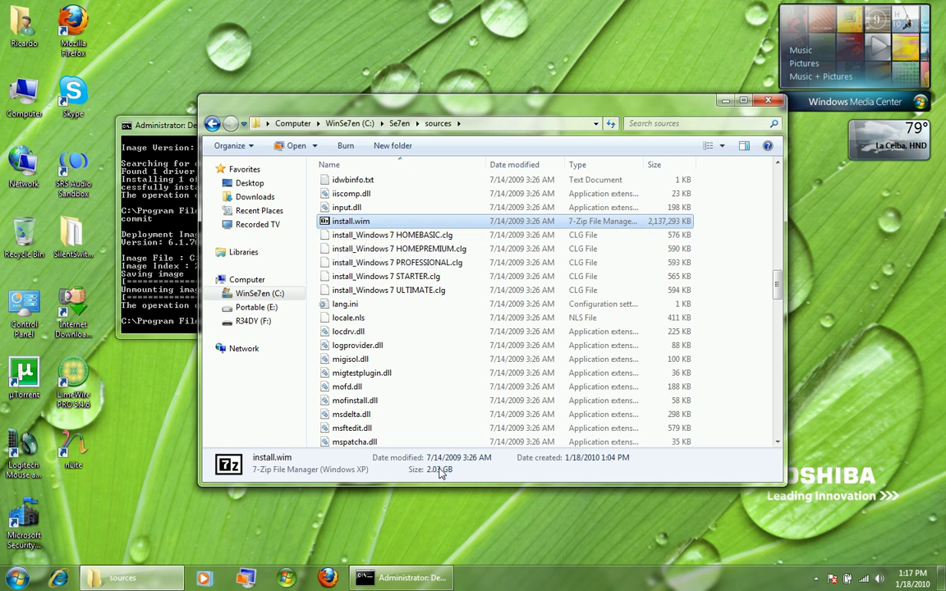
pyautogui.click(167, 259)
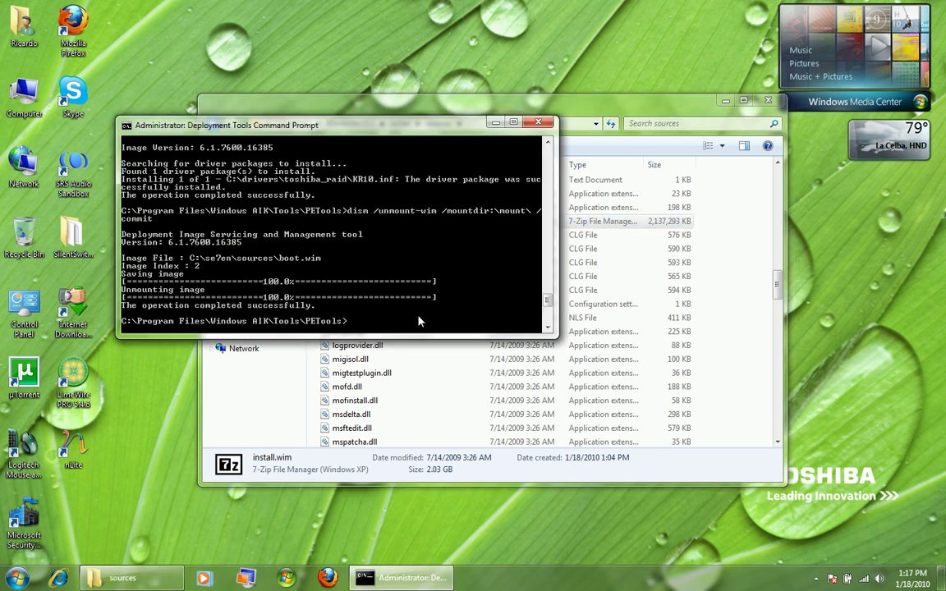
# Enter the command "imagex /export \se7en\sources\install.wim 5 \exported\install.wim" at the prompt without running it.
pyautogui.write('imagex /export \\')
pyautogui.write('se7en\\sources\\install.wim')
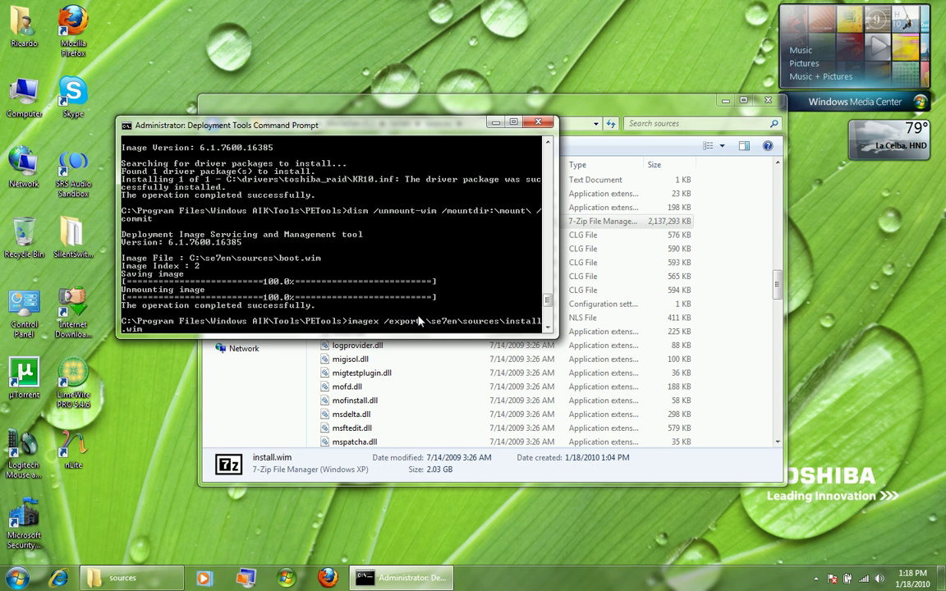
pyautogui.write(' 5 \\exported\\install.wim')
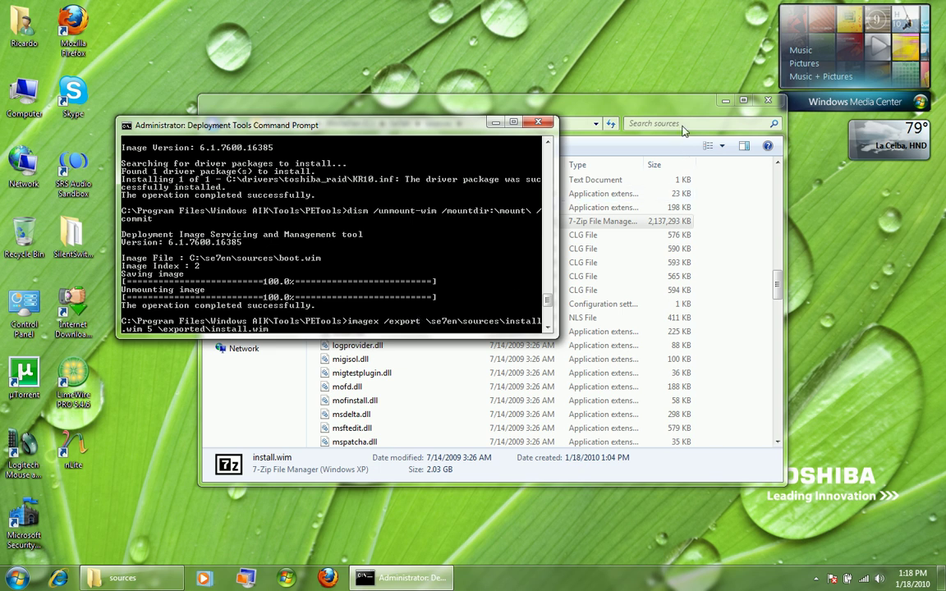
# Create a folder named "exported" in the root of drive C:.
pyautogui.click(496, 105)
pyautogui.click(366, 121)
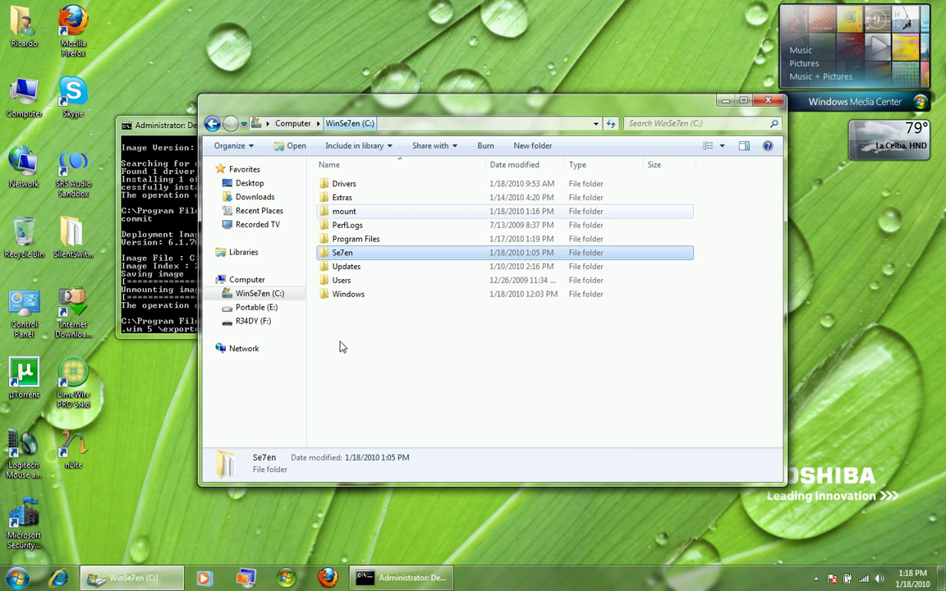
pyautogui.rightClick(351, 354)
pyautogui.moveTo(386, 322)
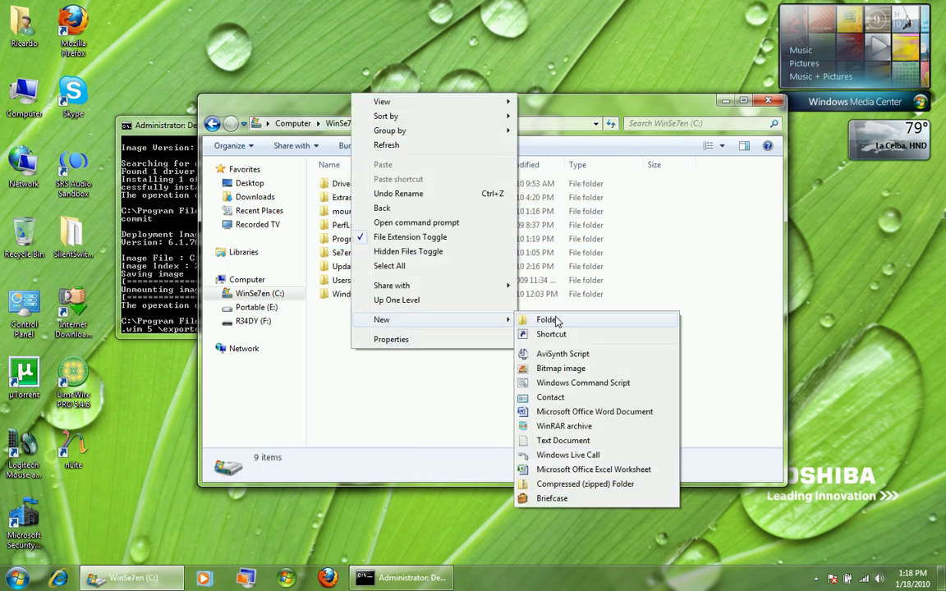
pyautogui.click(575, 320)
pyautogui.write('exported')
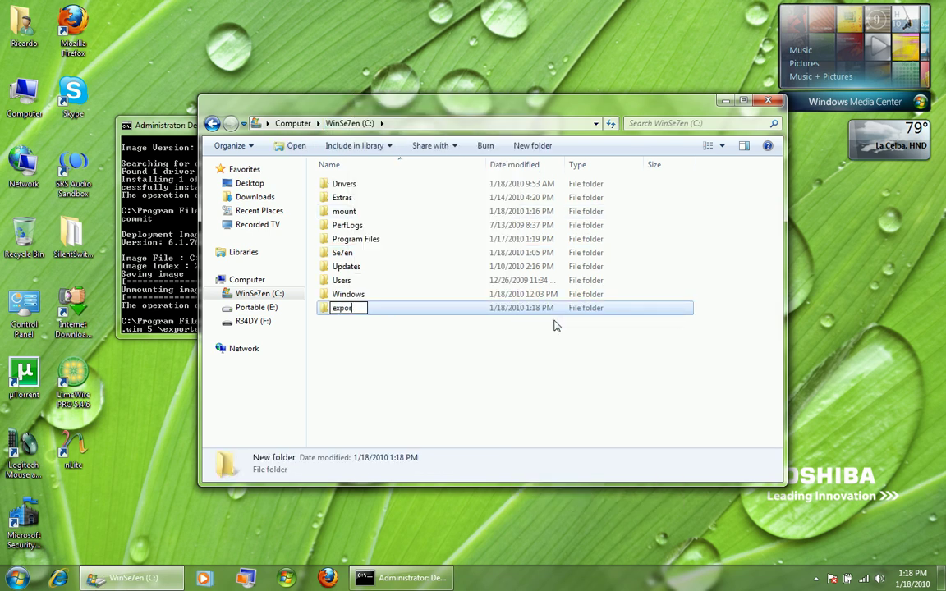
pyautogui.press('Return')
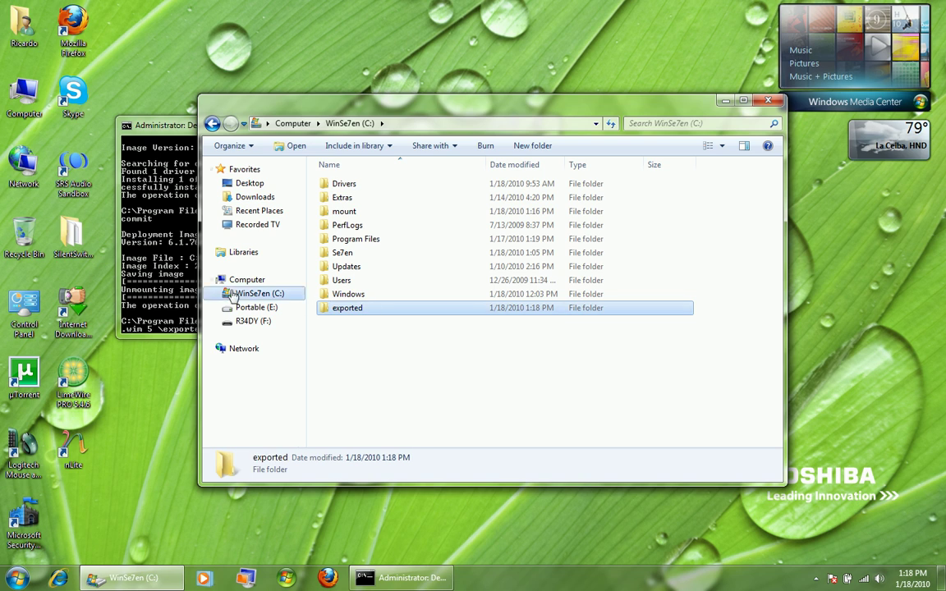
# Run the prepared imagex export command, then check install.wim in the exported folder and the export progress at the prompt.
pyautogui.click(156, 259)
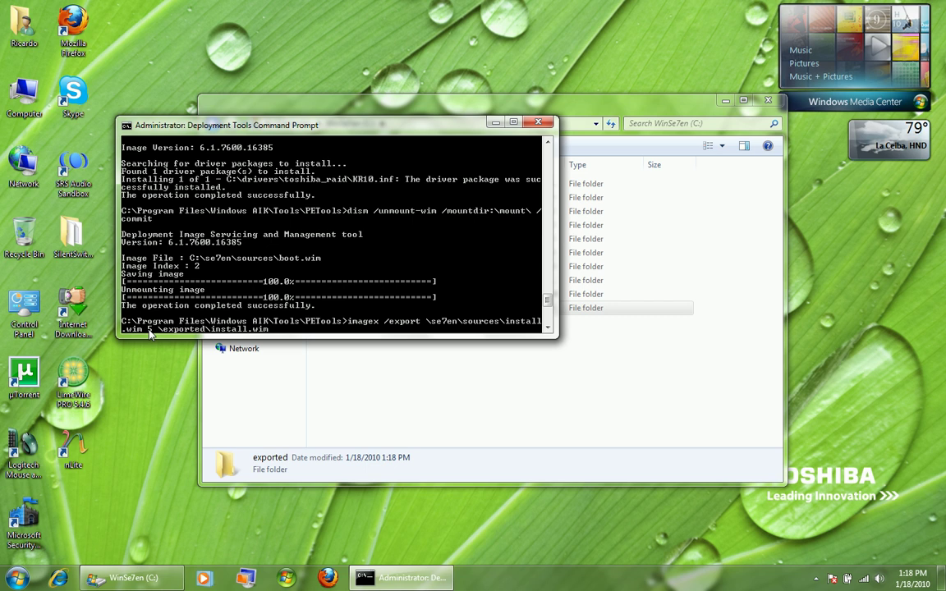
pyautogui.press('Return')
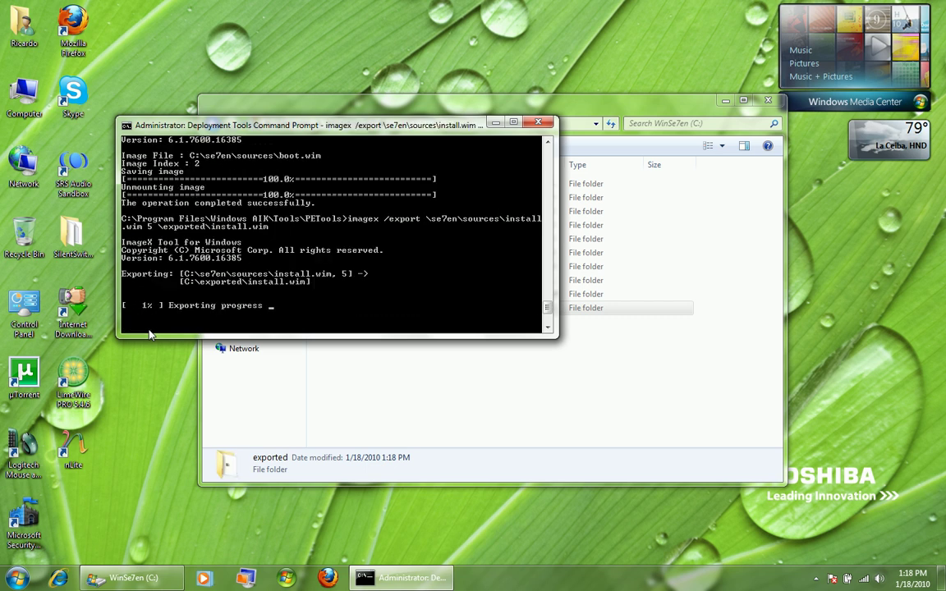
pyautogui.click(358, 345)
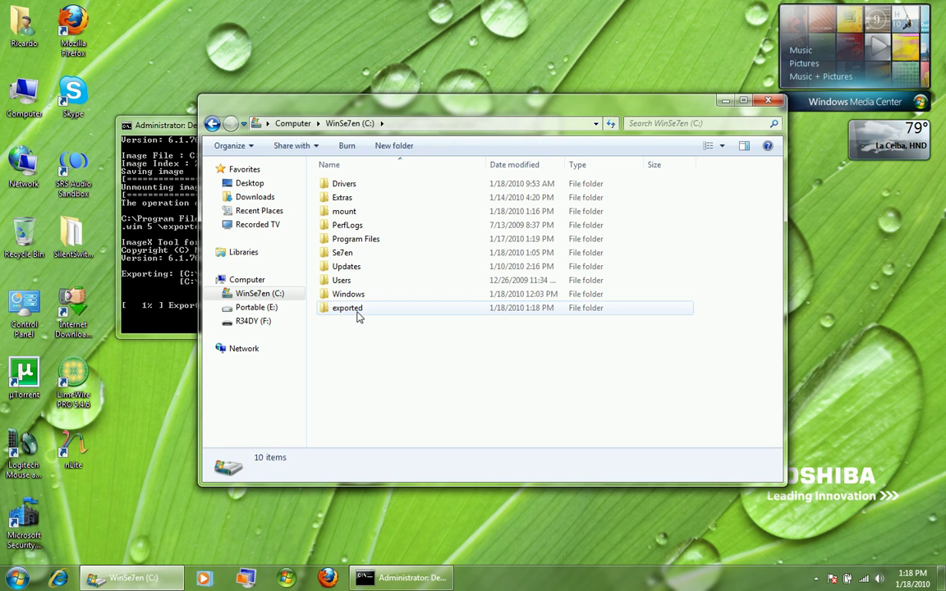
pyautogui.doubleClick(316, 308)
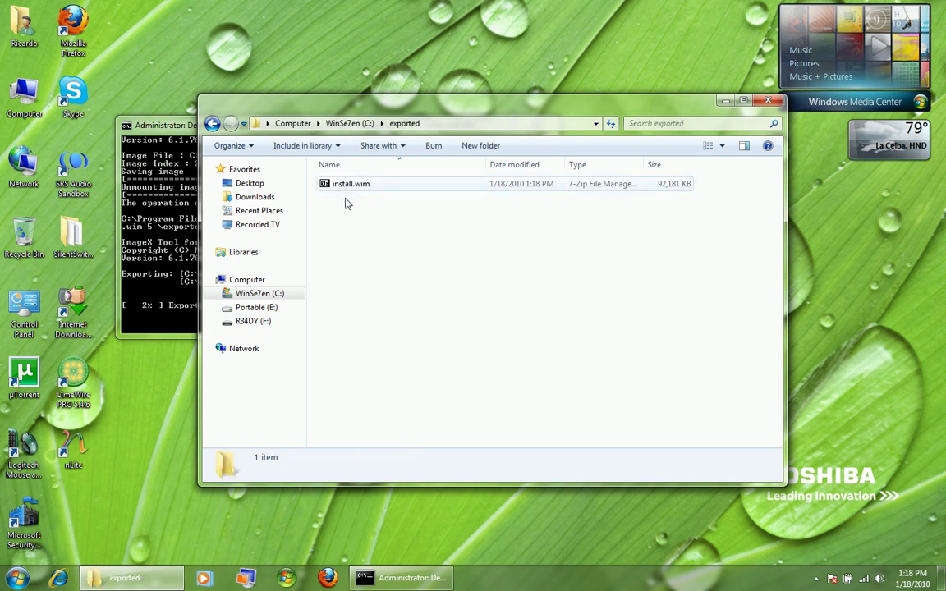
pyautogui.click(196, 263)
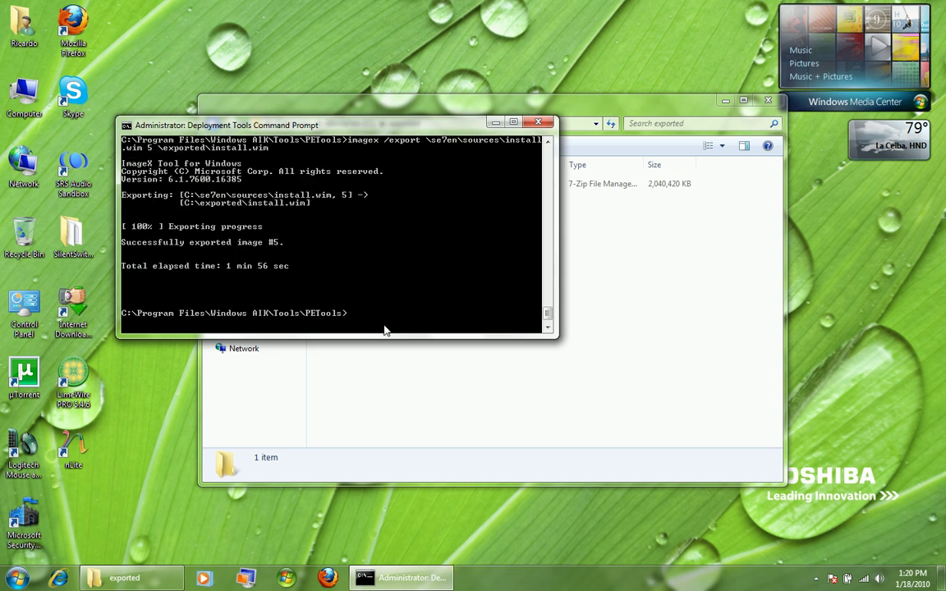
# Open the exported install.wim in 7-Zip, inspect its image folder, and close the archive.
pyautogui.click(378, 377)
pyautogui.click(345, 186)
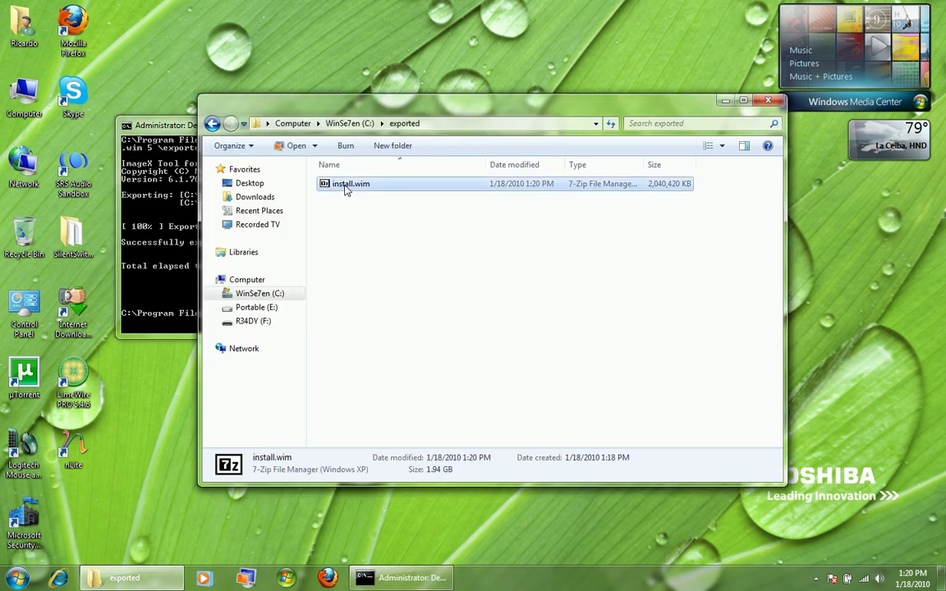
pyautogui.rightClick(346, 187)
pyautogui.click(512, 207)
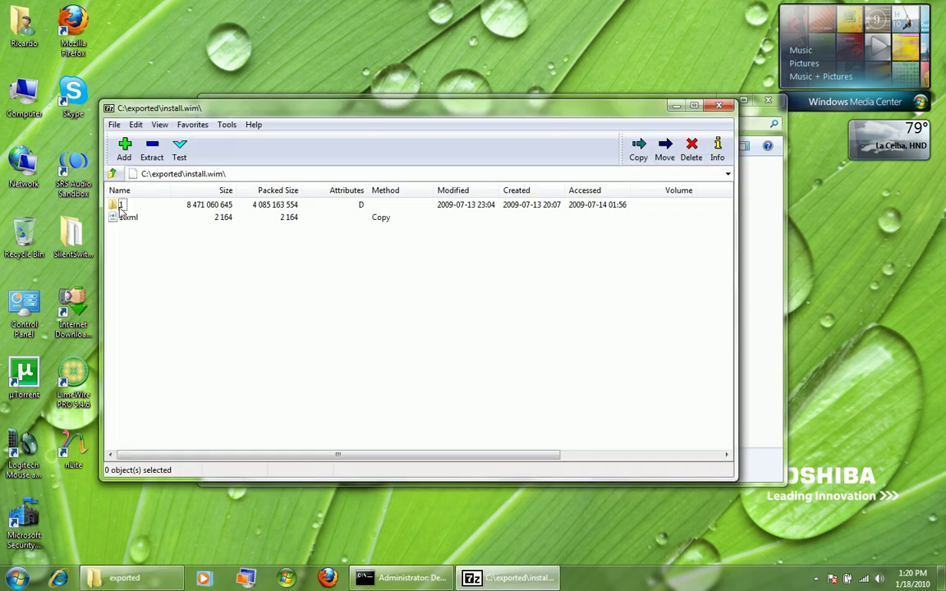
pyautogui.click(120, 205)
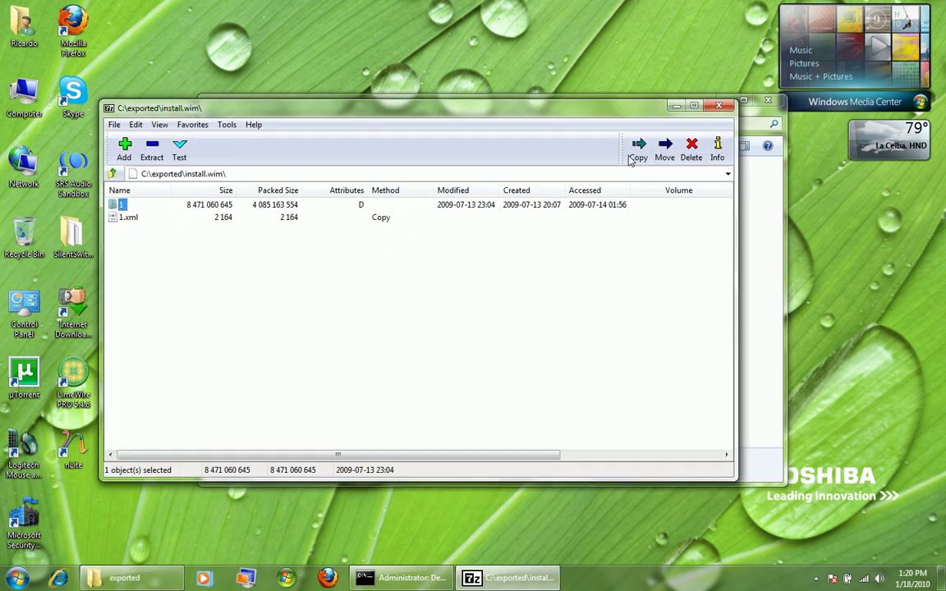
pyautogui.click(715, 107)
# Run "imagex /info \exported\install.wim" in the Deployment Tools Command Prompt to read the exported image's details.
pyautogui.click(160, 298)
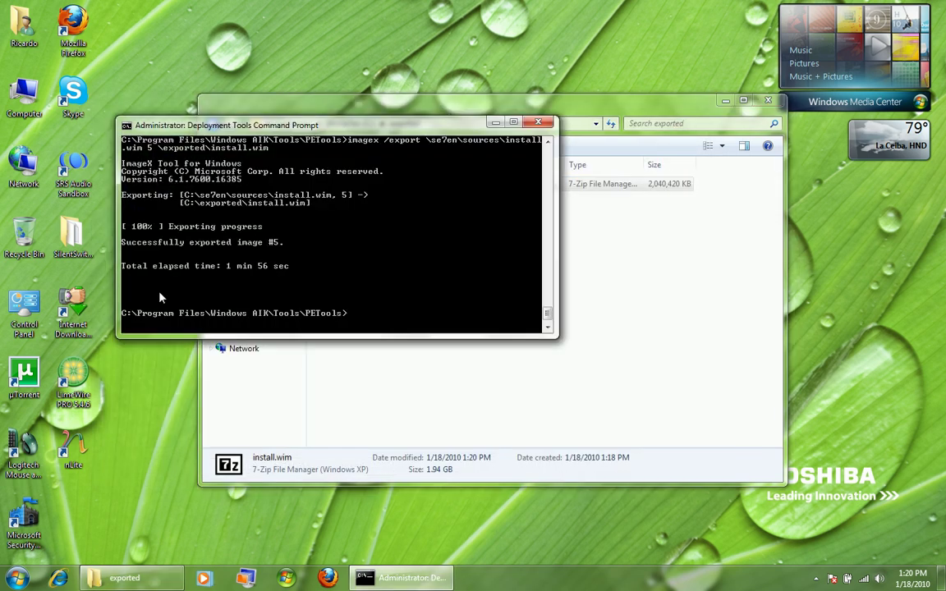
pyautogui.rightClick(160, 298)
pyautogui.press('Up')
pyautogui.press('Up')
pyautogui.press('Up')
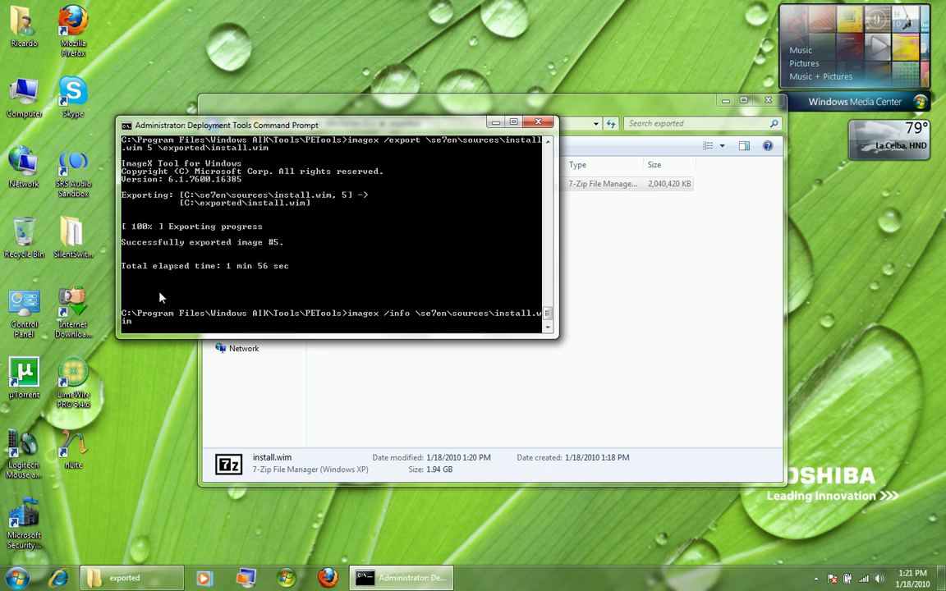
pyautogui.press('BackSpace')
pyautogui.press('BackSpace')
pyautogui.press('BackSpace')
pyautogui.press('BackSpace')
pyautogui.press('BackSpace')
pyautogui.press('BackSpace')
pyautogui.press('BackSpace')
pyautogui.press('BackSpace')
pyautogui.press('BackSpace')
pyautogui.press('BackSpace')
pyautogui.press('BackSpace')
pyautogui.press('BackSpace')
pyautogui.press('BackSpace')
pyautogui.press('BackSpace')
pyautogui.press('BackSpace')
pyautogui.press('BackSpace')
pyautogui.press('BackSpace')
pyautogui.press('BackSpace')
pyautogui.press('BackSpace')
pyautogui.press('BackSpace')
pyautogui.press('BackSpace')
pyautogui.press('BackSpace')
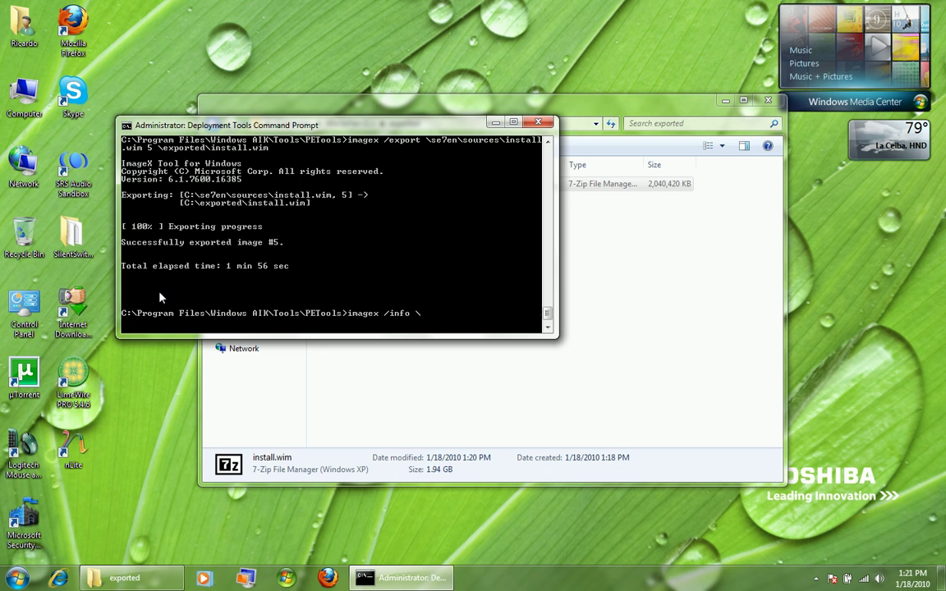
pyautogui.write('exported\\install.wim')
pyautogui.press('Return')
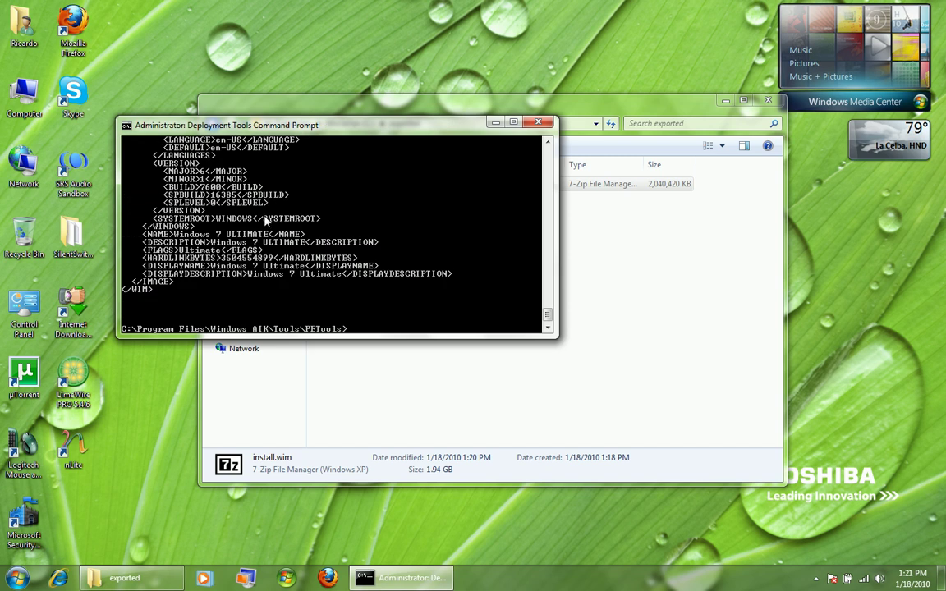
# Review the exported image's index, edition and name in the imagex info output.
pyautogui.scroll(10, 276, 222)
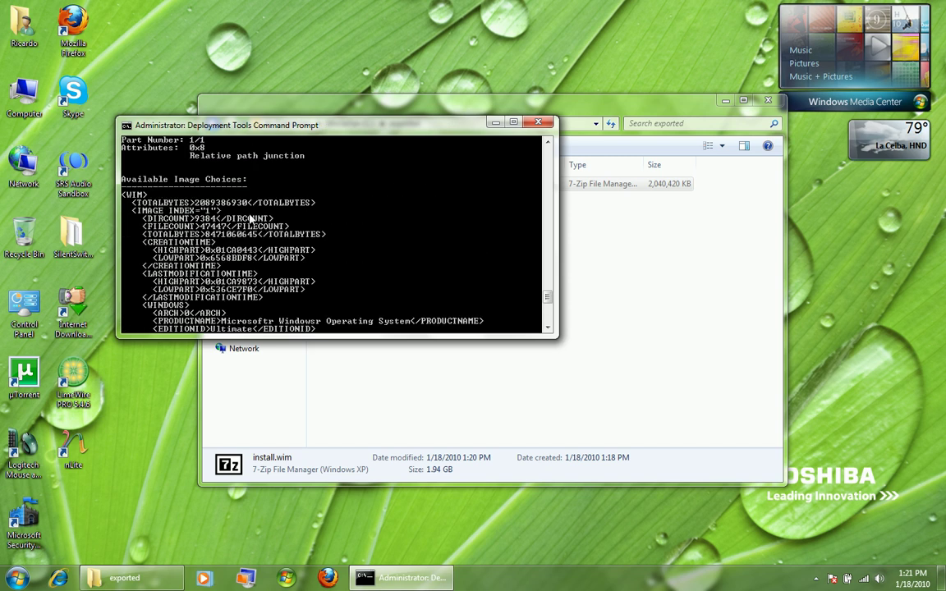
pyautogui.scroll(-2, 427, 193)
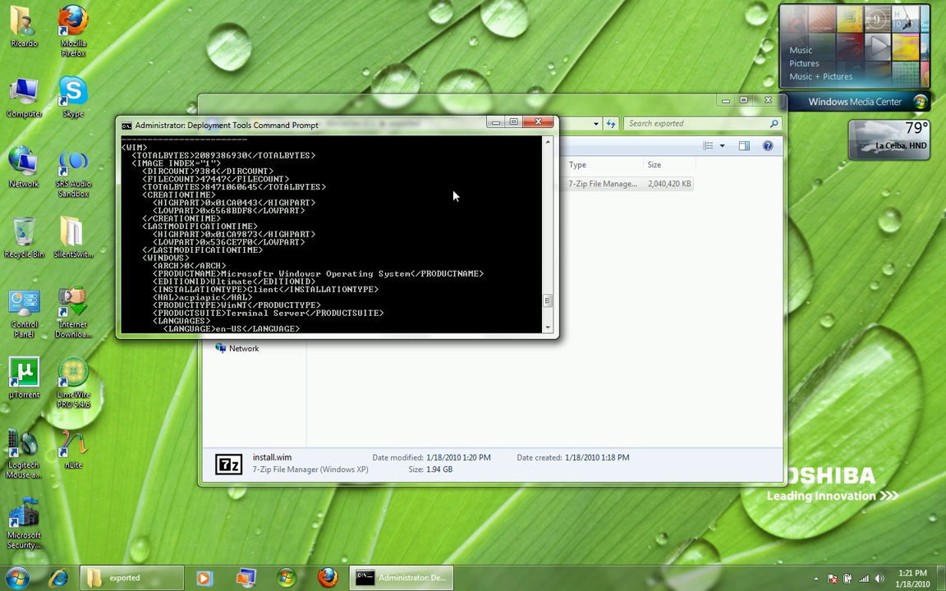
pyautogui.scroll(-5, 497, 186)
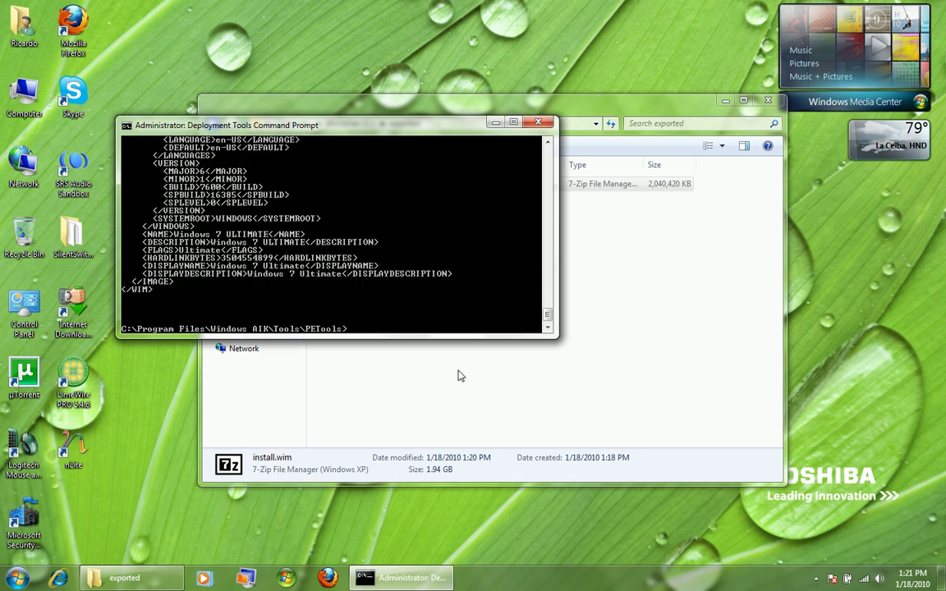
pyautogui.click(412, 380)
pyautogui.click(381, 187)
pyautogui.click(171, 234)
pyautogui.click(581, 302)
pyautogui.click(345, 187)
# Adapt the earlier imagex export command to read \se7enx64\sources\install.wim with image index 5, without running it.
pyautogui.click(149, 226)
pyautogui.press('Up')
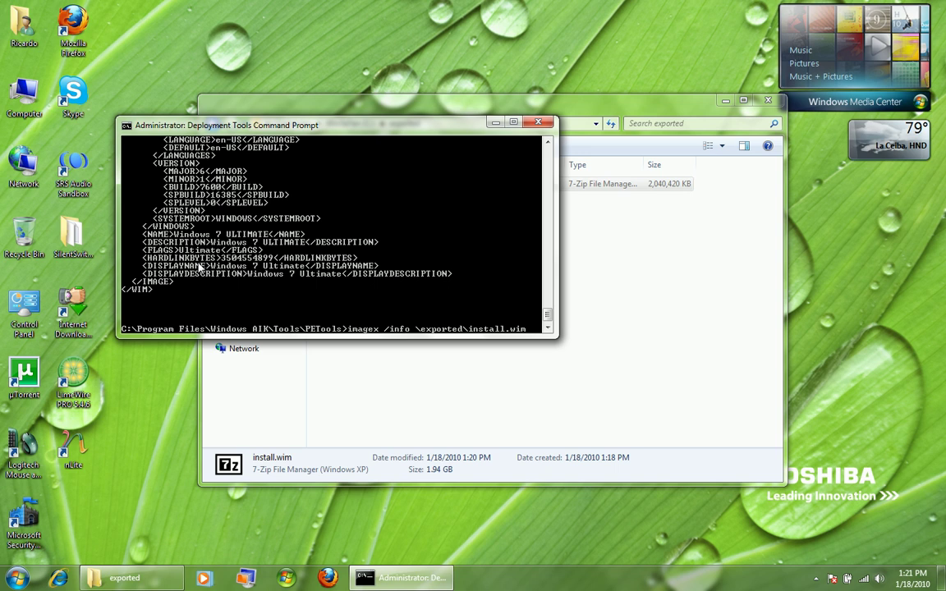
pyautogui.press('Up')
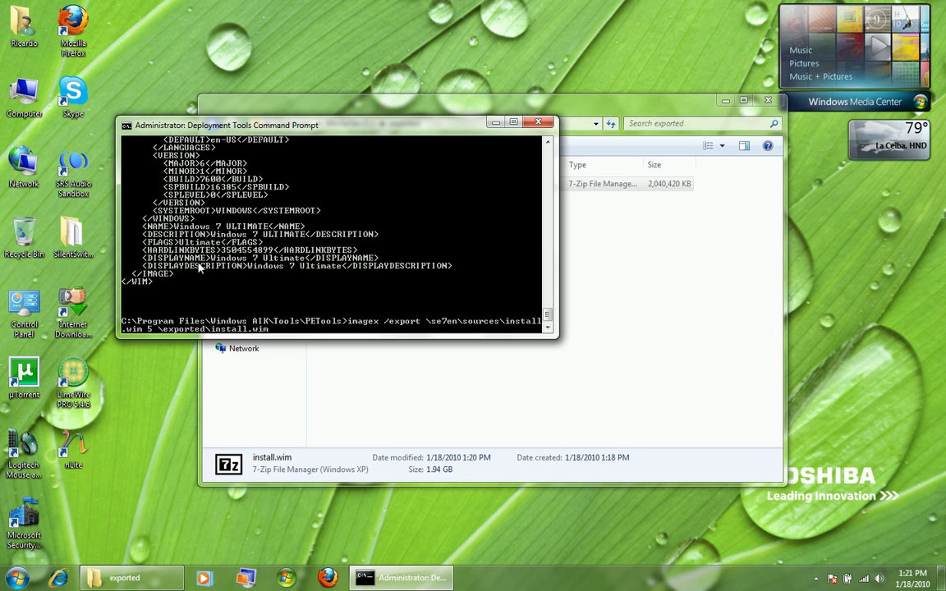
pyautogui.hotkey('ctrl', 'Left')
pyautogui.hotkey('ctrl', 'Left')
pyautogui.press('Delete')
pyautogui.write('4')
pyautogui.press('Left')
pyautogui.press('Left')
pyautogui.press('Left')
pyautogui.press('Left')
pyautogui.press('Left')
pyautogui.press('Left')
pyautogui.write('x64')
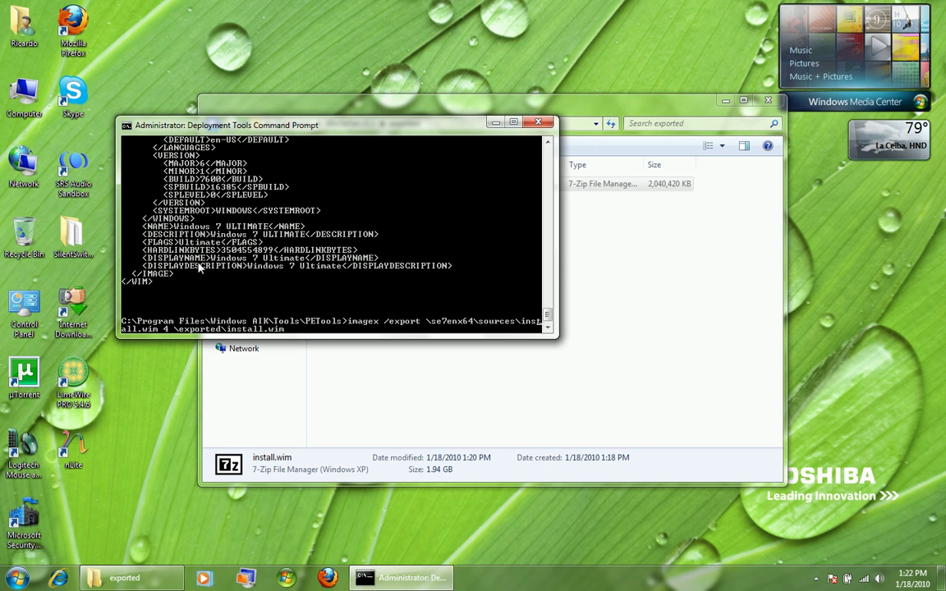
pyautogui.press('BackSpace')
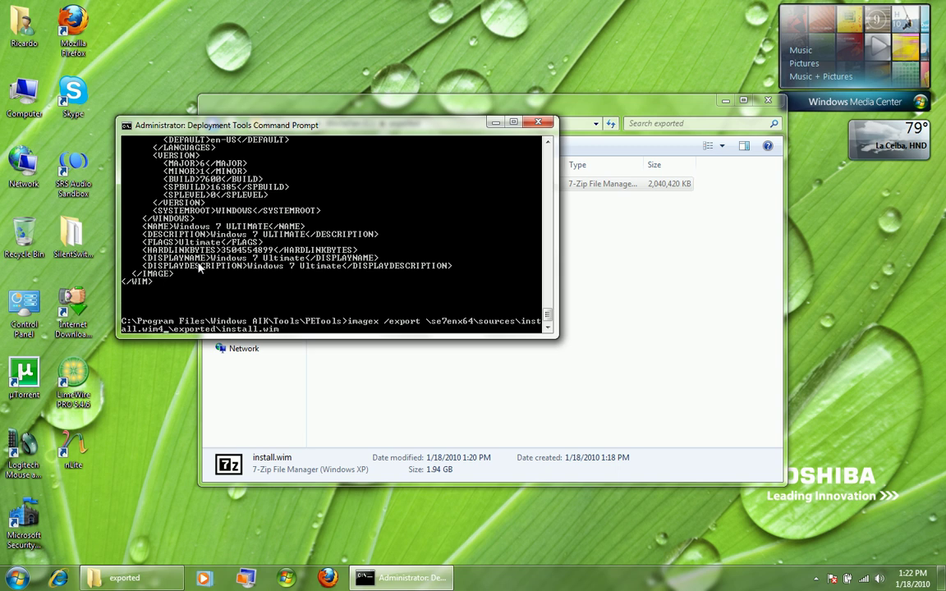
pyautogui.write('5')
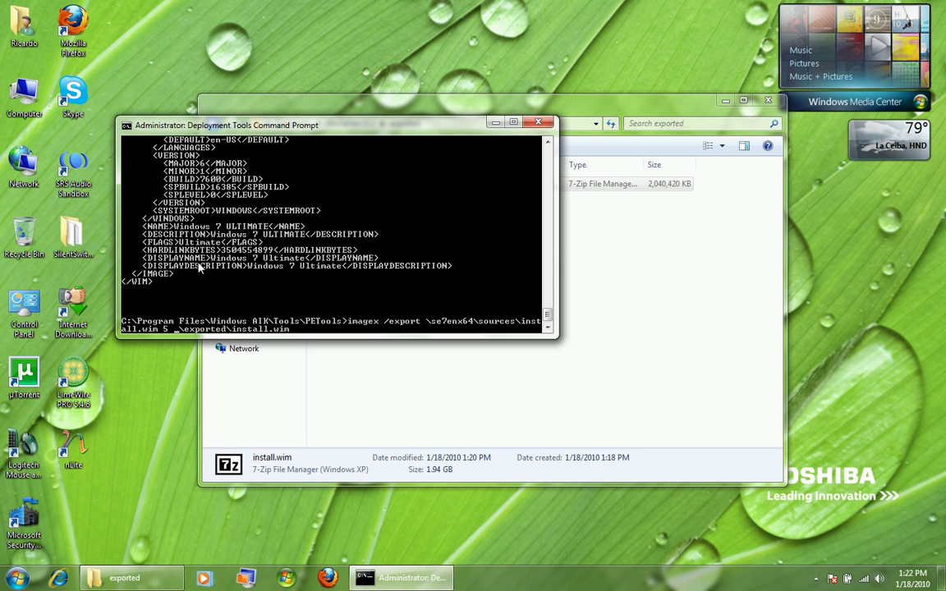
pyautogui.press('Delete')
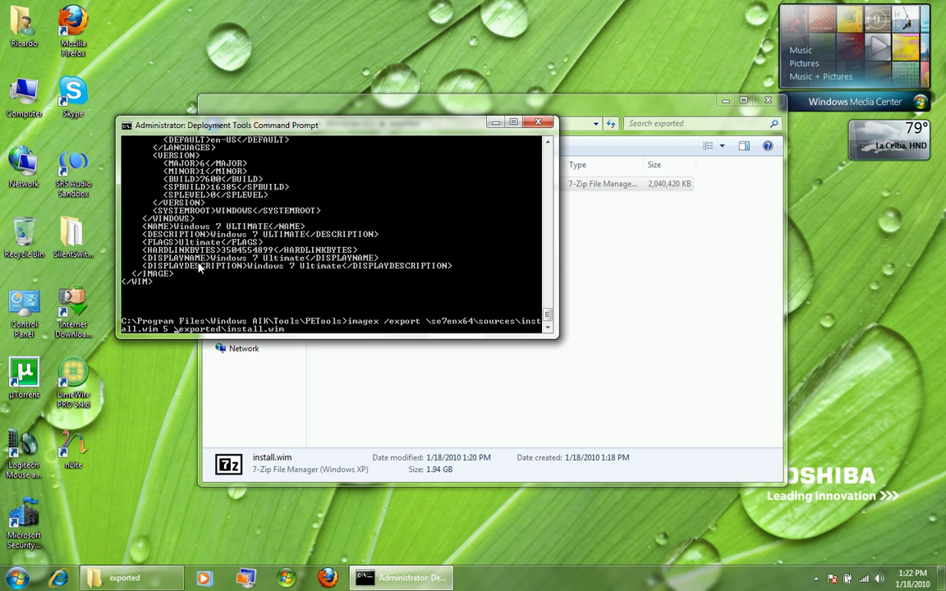
# Point out install.wim in the exported folder and clear the unexecuted export command from the prompt.
pyautogui.click(575, 226)
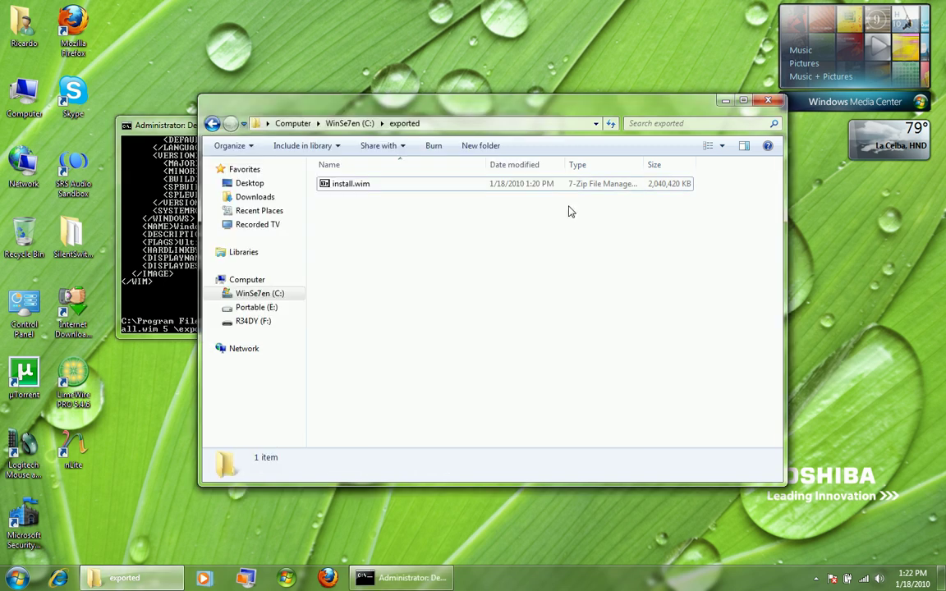
pyautogui.click(351, 184)
pyautogui.click(148, 286)
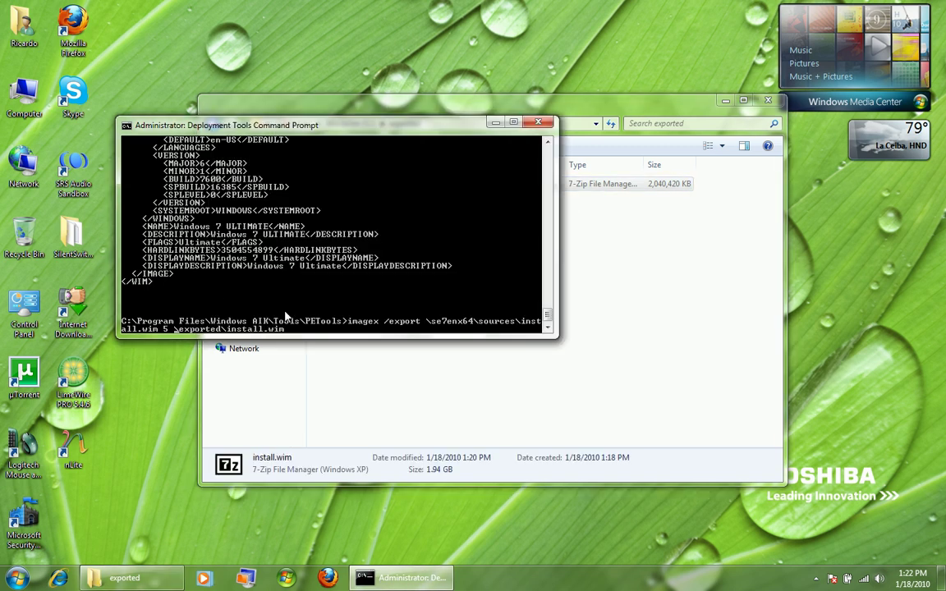
pyautogui.press('Left')
pyautogui.press('Left')
pyautogui.press('Left')
pyautogui.press('Left')
pyautogui.press('Left')
pyautogui.press('Left')
pyautogui.press('Left')
pyautogui.press('Left')
pyautogui.press('Left')
pyautogui.press('Left')
pyautogui.press('Left')
pyautogui.press('Left')
pyautogui.press('Left')
pyautogui.press('Left')
pyautogui.press('Left')
pyautogui.press('Left')
pyautogui.press('Left')
pyautogui.press('Left')
pyautogui.press('Left')
pyautogui.press('Left')
pyautogui.press('BackSpace')
pyautogui.press('BackSpace')
pyautogui.press('BackSpace')
pyautogui.press('BackSpace')
pyautogui.press('BackSpace')
pyautogui.press('BackSpace')
pyautogui.press('BackSpace')
pyautogui.press('BackSpace')
pyautogui.press('BackSpace')
pyautogui.press('BackSpace')
pyautogui.press('BackSpace')
pyautogui.press('BackSpace')
pyautogui.press('BackSpace')
pyautogui.press('BackSpace')
pyautogui.press('BackSpace')
pyautogui.press('BackSpace')
pyautogui.press('BackSpace')
pyautogui.press('BackSpace')
pyautogui.press('BackSpace')
pyautogui.press('BackSpace')
pyautogui.press('BackSpace')
pyautogui.press('BackSpace')
pyautogui.press('BackSpace')
pyautogui.press('BackSpace')
pyautogui.press('BackSpace')
pyautogui.press('BackSpace')
pyautogui.press('BackSpace')
pyautogui.press('BackSpace')
pyautogui.press('BackSpace')
pyautogui.press('BackSpace')
pyautogui.press('BackSpace')
pyautogui.press('BackSpace')
pyautogui.press('BackSpace')
pyautogui.press('BackSpace')
pyautogui.press('BackSpace')
pyautogui.press('BackSpace')
pyautogui.press('BackSpace')
pyautogui.press('BackSpace')
pyautogui.press('BackSpace')
pyautogui.press('BackSpace')
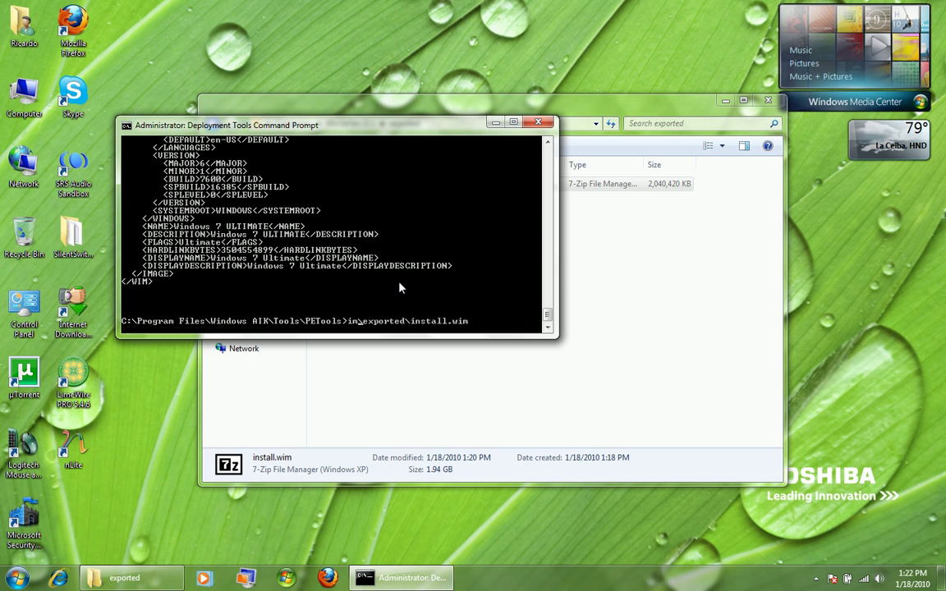
pyautogui.press('Delete')
pyautogui.press('Delete')
pyautogui.press('Delete')
pyautogui.press('Delete')
pyautogui.press('Delete')
pyautogui.press('Delete')
pyautogui.press('Delete')
pyautogui.press('Delete')
pyautogui.press('Delete')
pyautogui.press('Delete')
pyautogui.press('Delete')
pyautogui.press('Delete')
pyautogui.press('Delete')
pyautogui.press('Delete')
pyautogui.press('Delete')
pyautogui.press('Delete')
pyautogui.press('Delete')
pyautogui.press('Delete')
pyautogui.press('Delete')
pyautogui.press('Delete')
pyautogui.press('Delete')
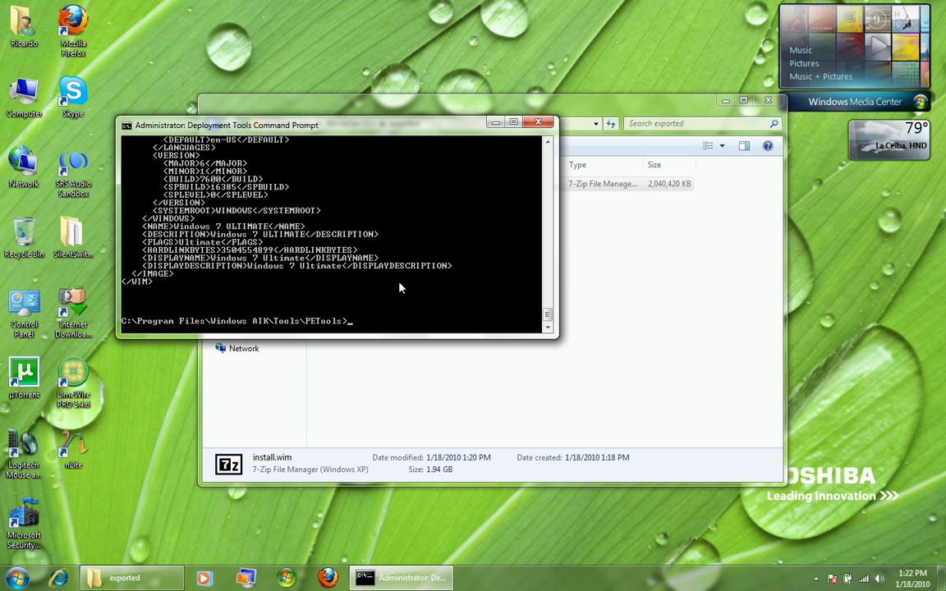
# Move install.wim from the exported folder into C:\Se7en\sources, replacing the existing file.
pyautogui.click(340, 375)
pyautogui.rightClick(324, 183)
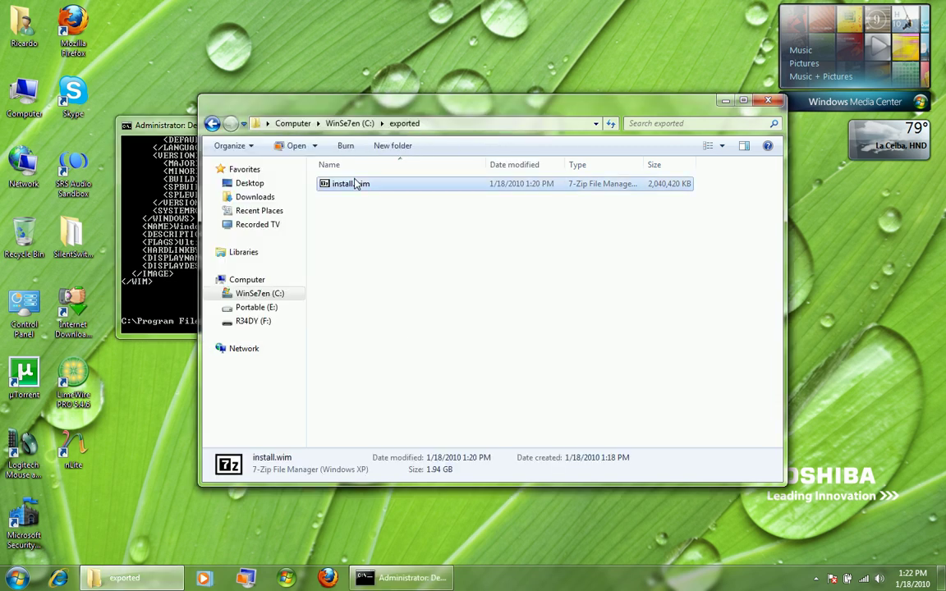
pyautogui.click(370, 421)
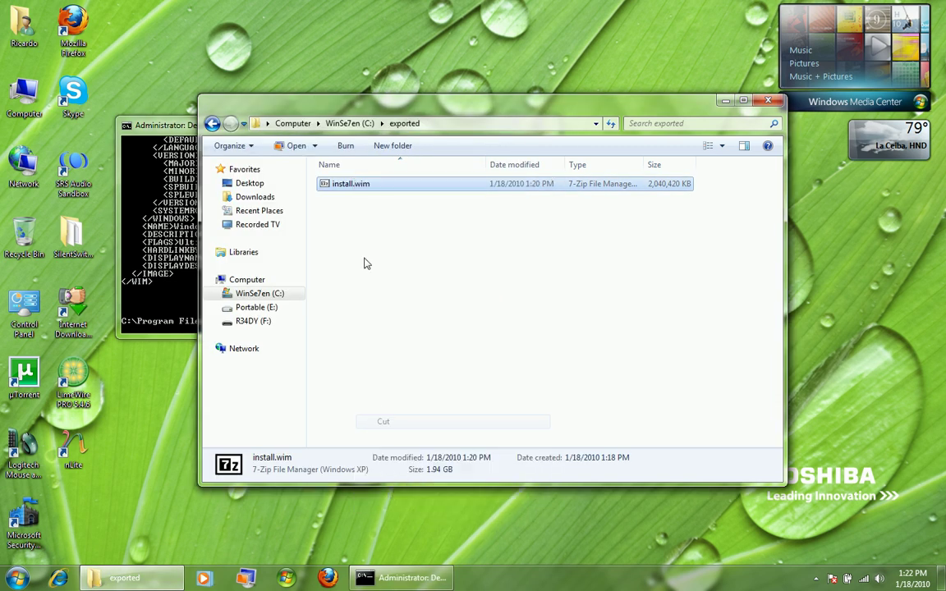
pyautogui.click(349, 123)
pyautogui.doubleClick(343, 267)
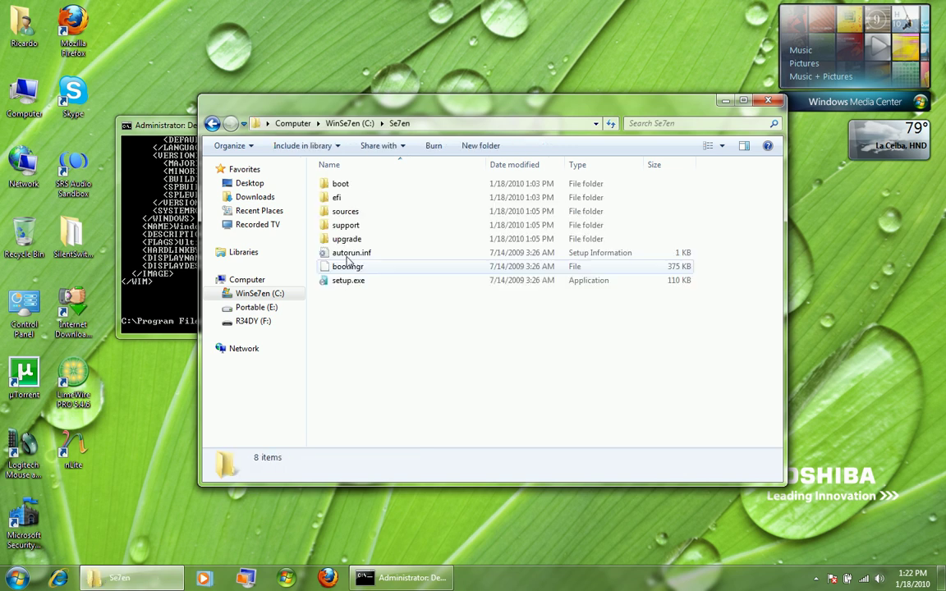
pyautogui.doubleClick(345, 211)
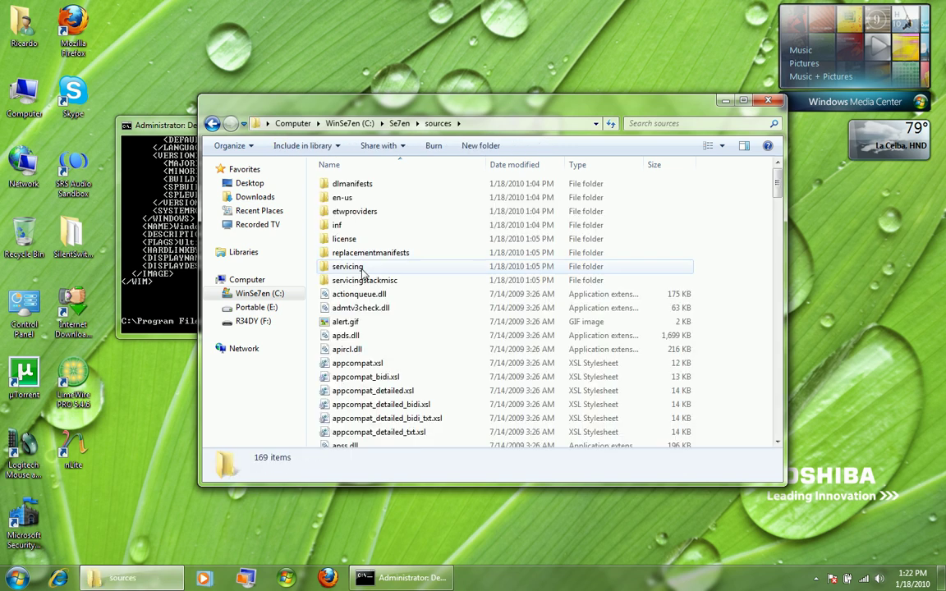
pyautogui.hotkey('ctrl', 'v')
pyautogui.click(414, 238)
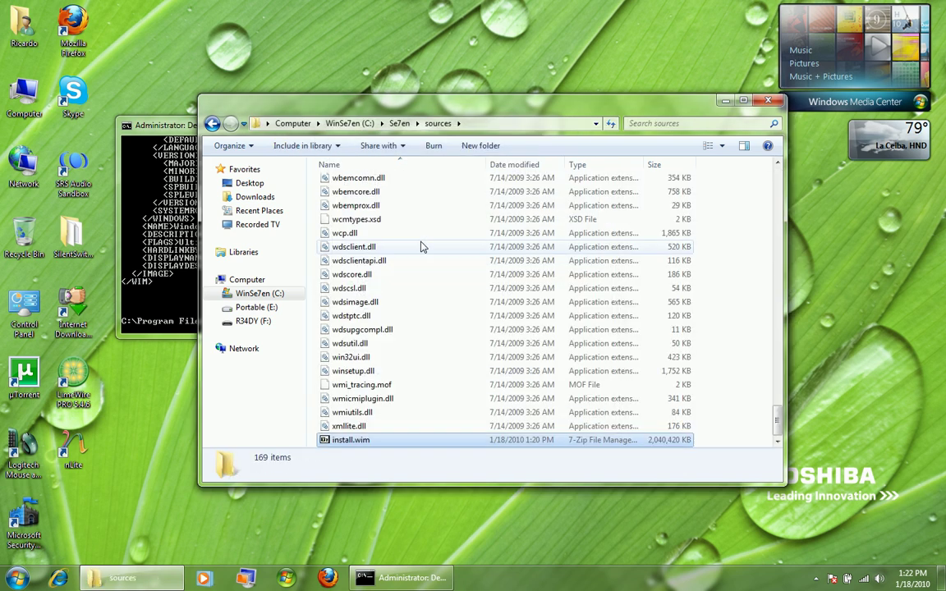
pyautogui.click(713, 386)
pyautogui.press('Home')
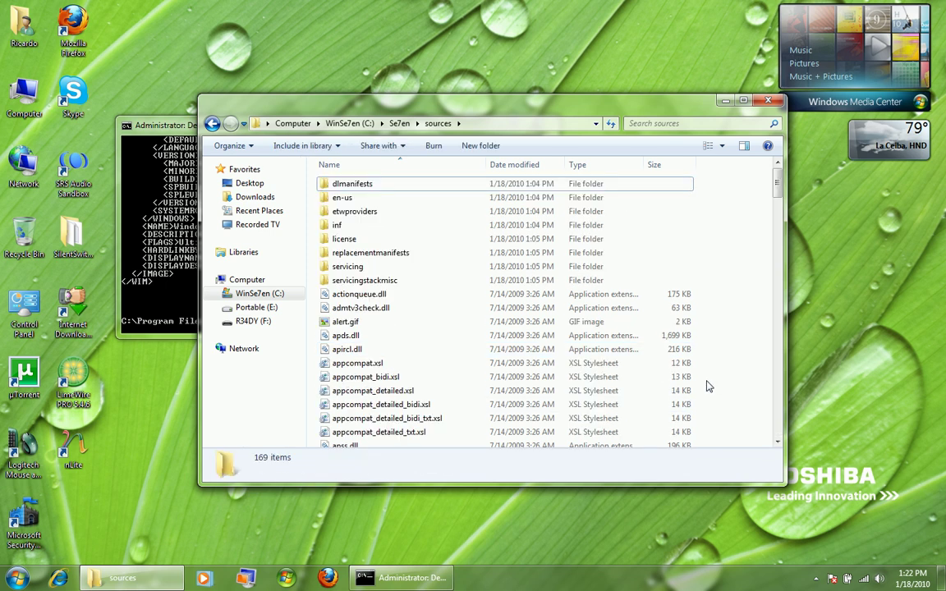
# Run "imagex /info \se7en\sources\install.wim" in the Deployment Tools Command Prompt and review the image's details.
pyautogui.click(187, 305)
pyautogui.press('Up')
pyautogui.press('Up')
pyautogui.press('Up')
pyautogui.press('Up')
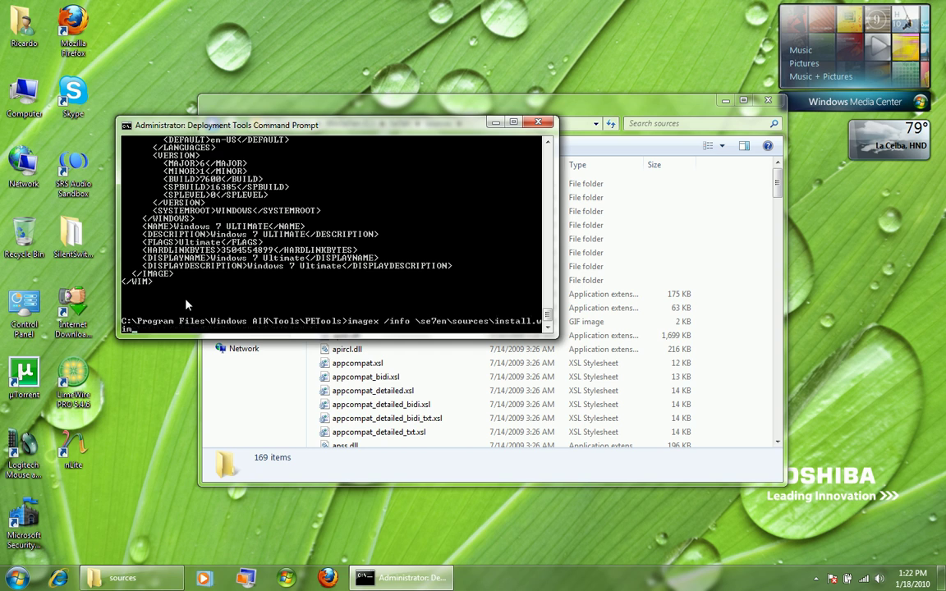
pyautogui.press('Escape')
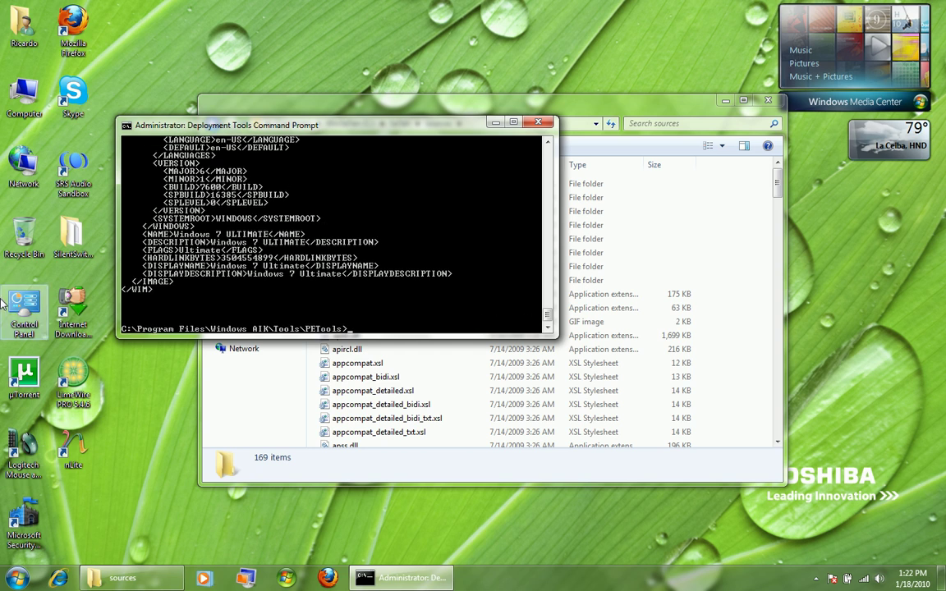
pyautogui.scroll(9, 343, 271)
pyautogui.scroll(-9, 343, 271)
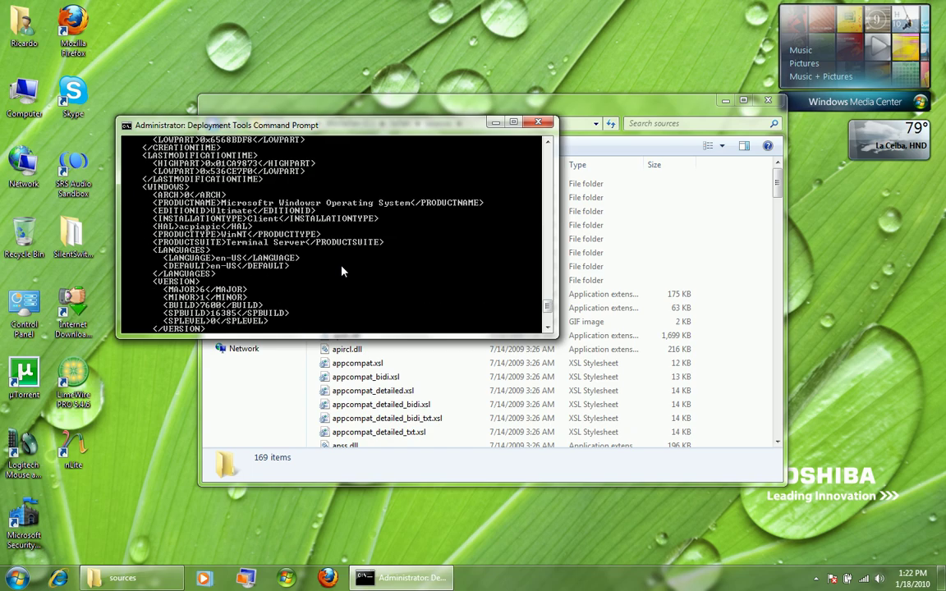